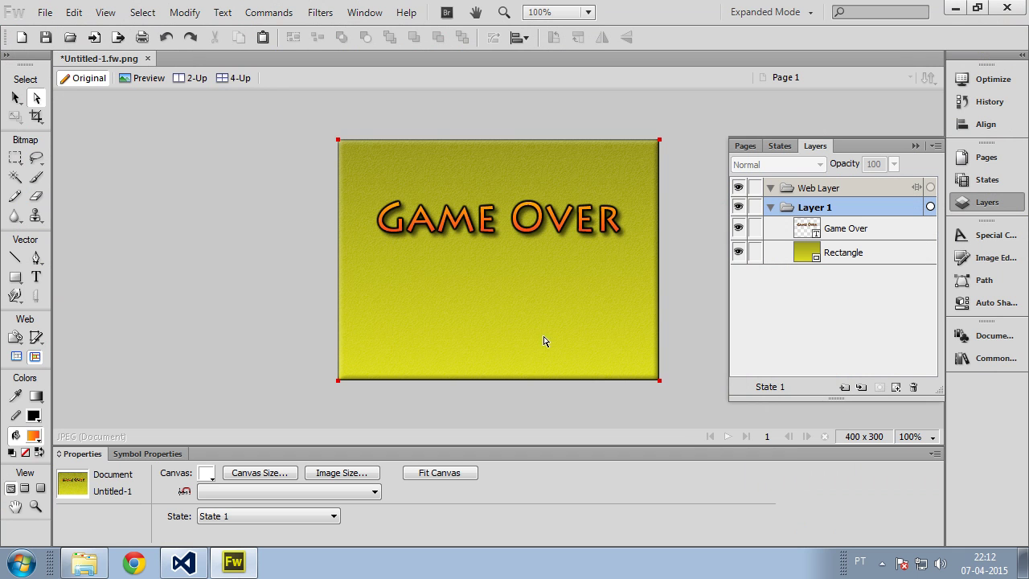
Switch to Visual Studio and open the design view of the frmMain form
click(197, 562)
click(207, 561)
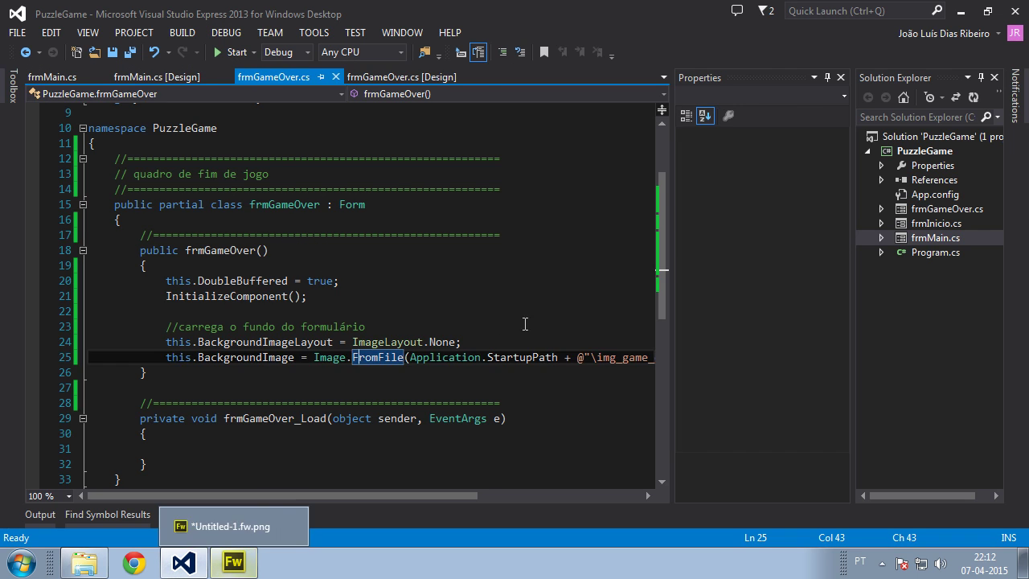
click(524, 314)
click(360, 78)
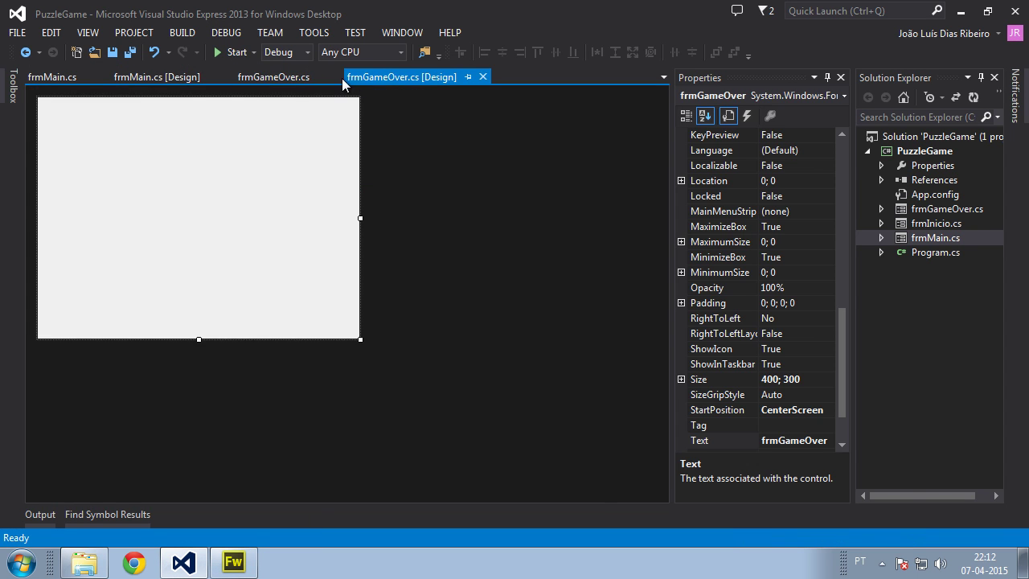
click(172, 76)
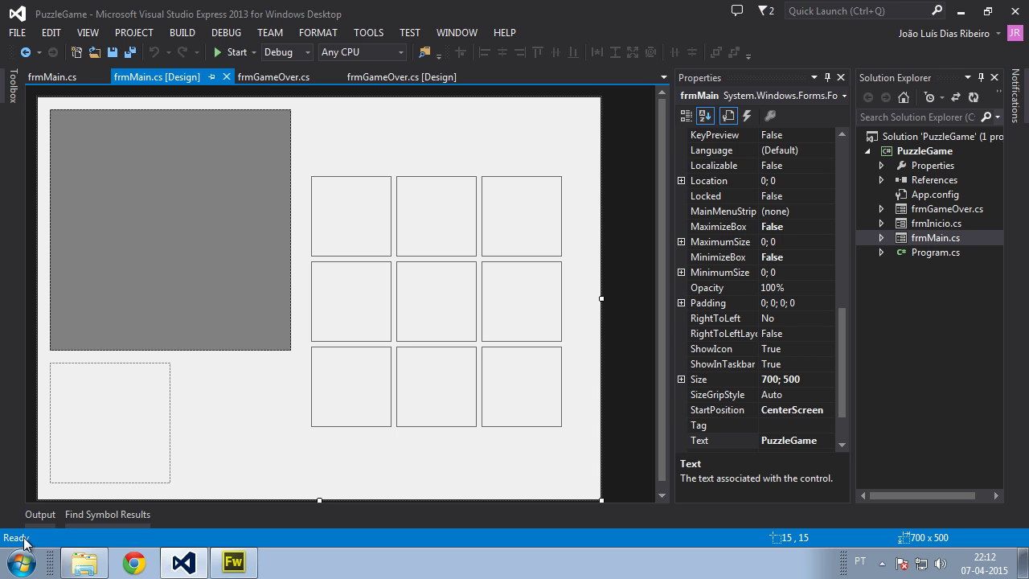
Launch the Windows snipping tool (Ferramenta de Recorte) and capture the whole frmMain form layout
click(21, 563)
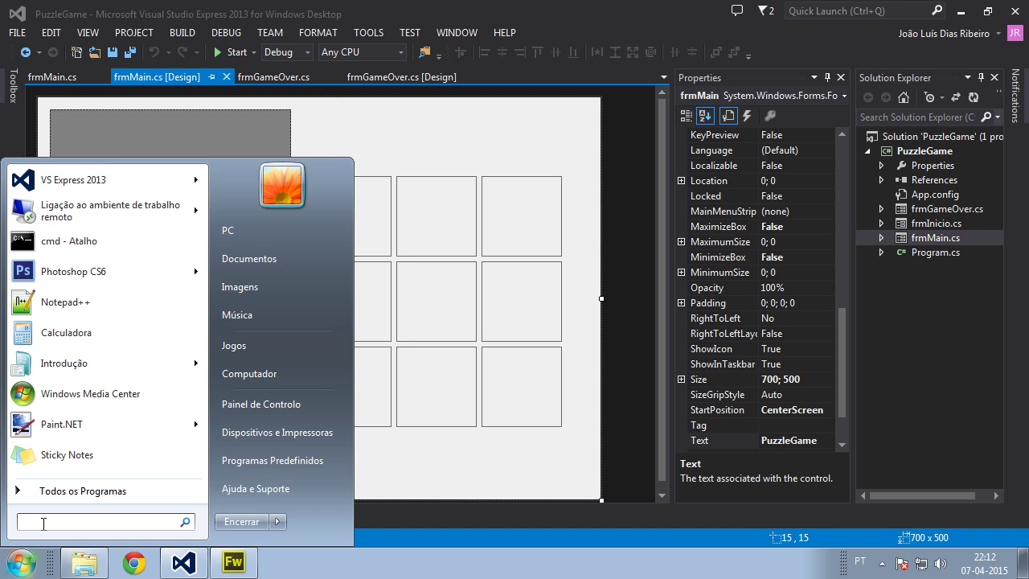
text(recov)
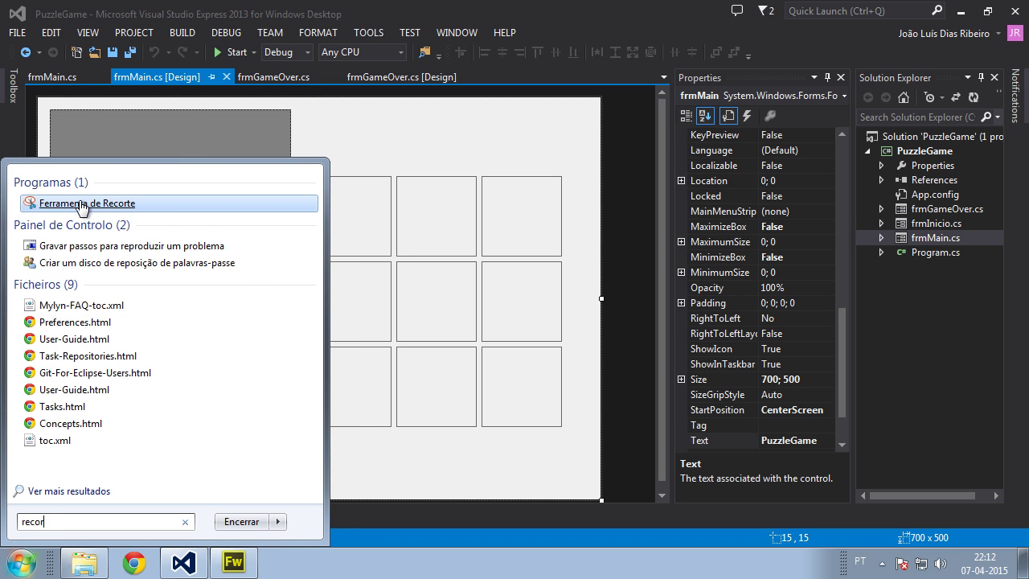
click(79, 201)
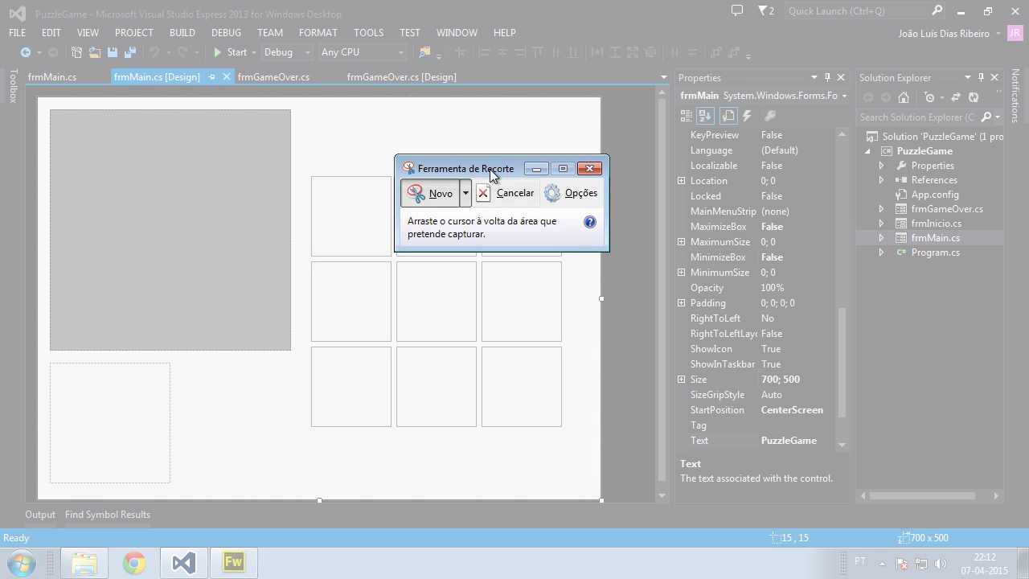
drag(490, 175, 812, 187)
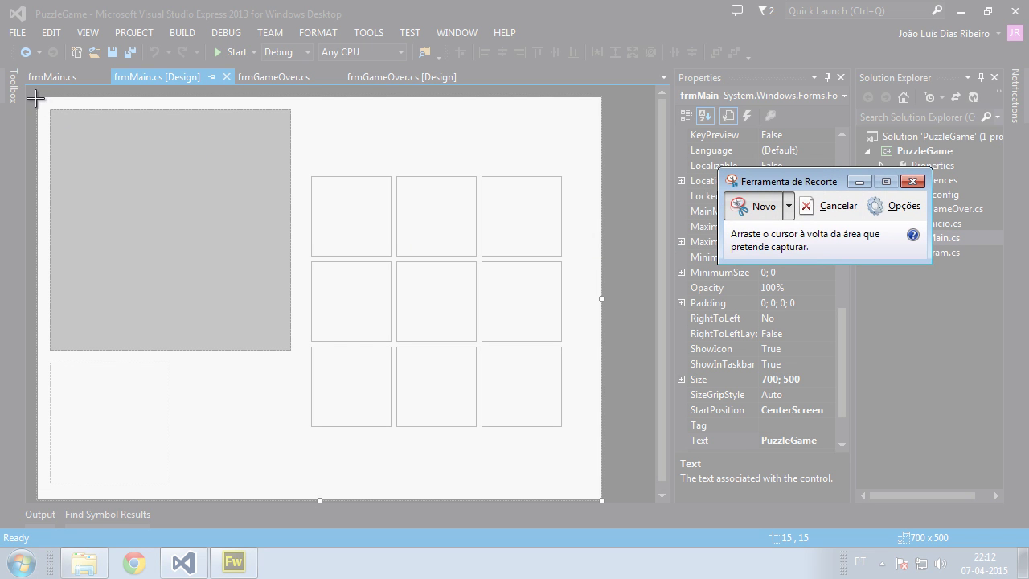
drag(28, 87, 617, 512)
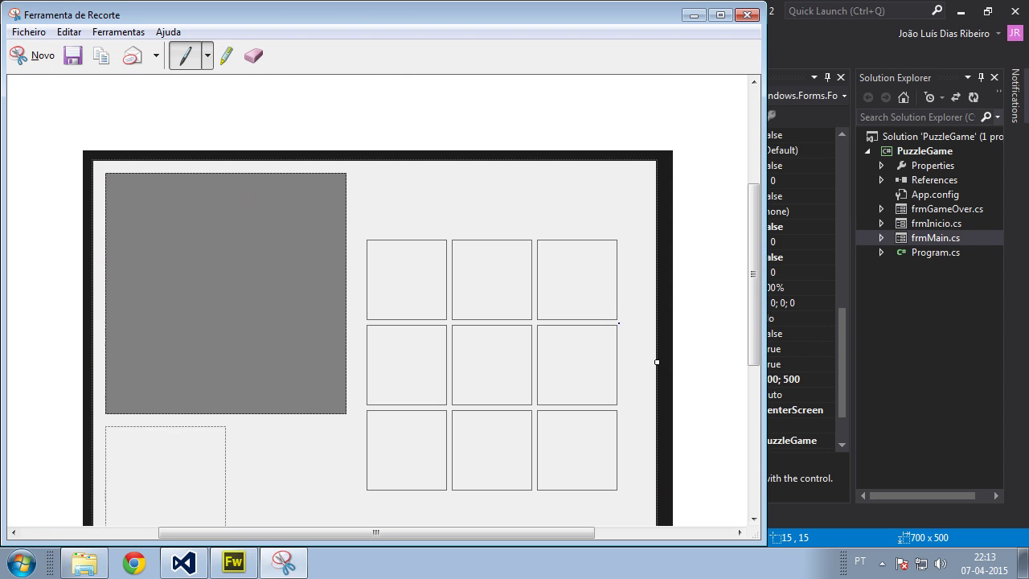
scroll(554, 377, down, 2)
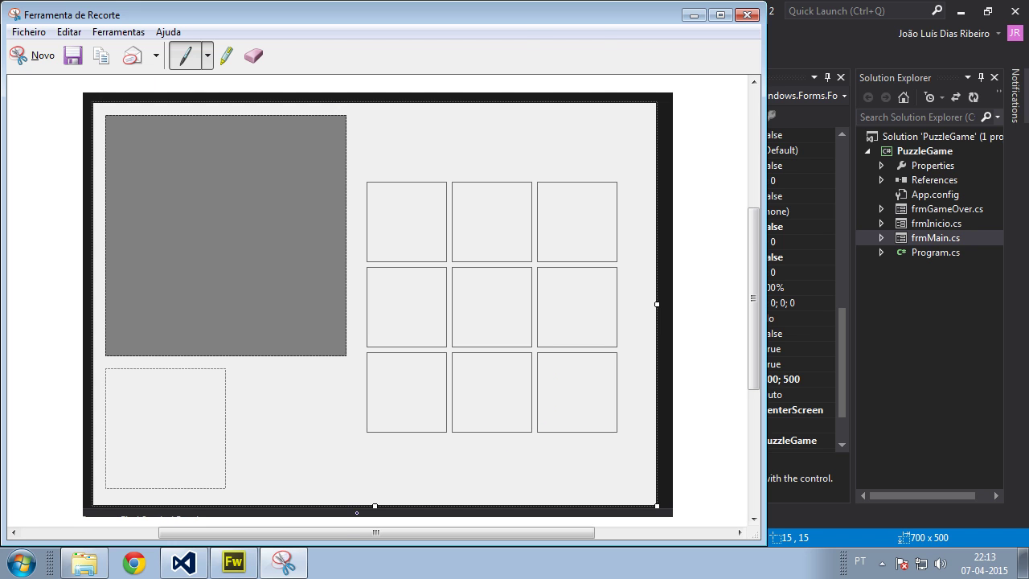
Switch to Fireworks and set up a new document 700 pixels wide and 500 pixels high
click(234, 563)
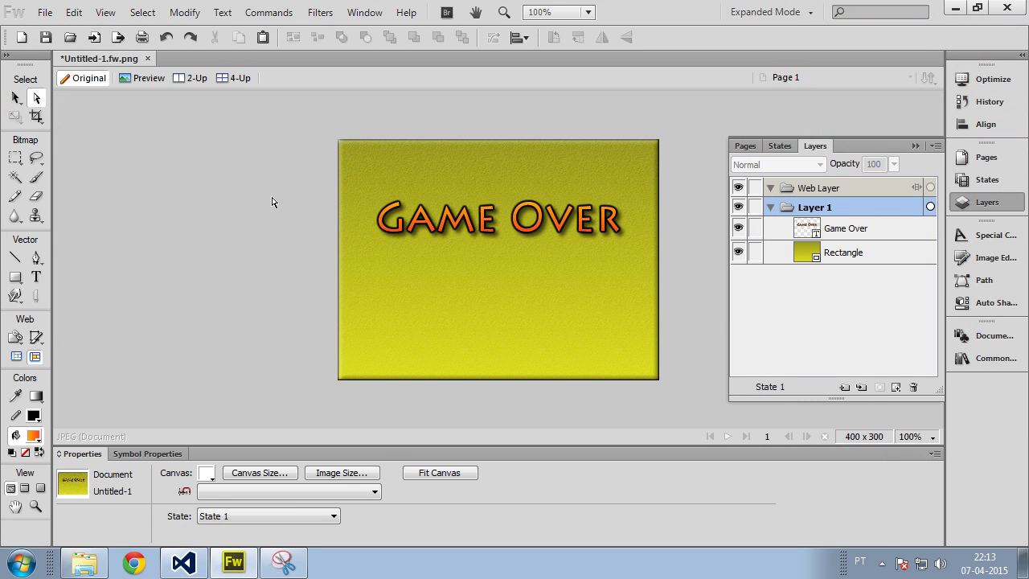
click(44, 13)
click(65, 31)
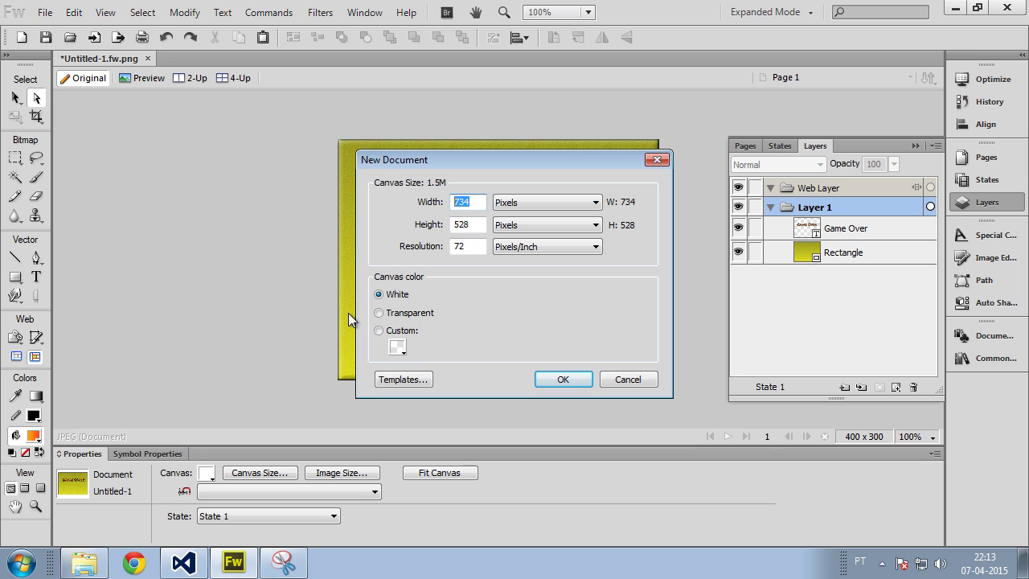
text(700)
key(Tab)
text(500)
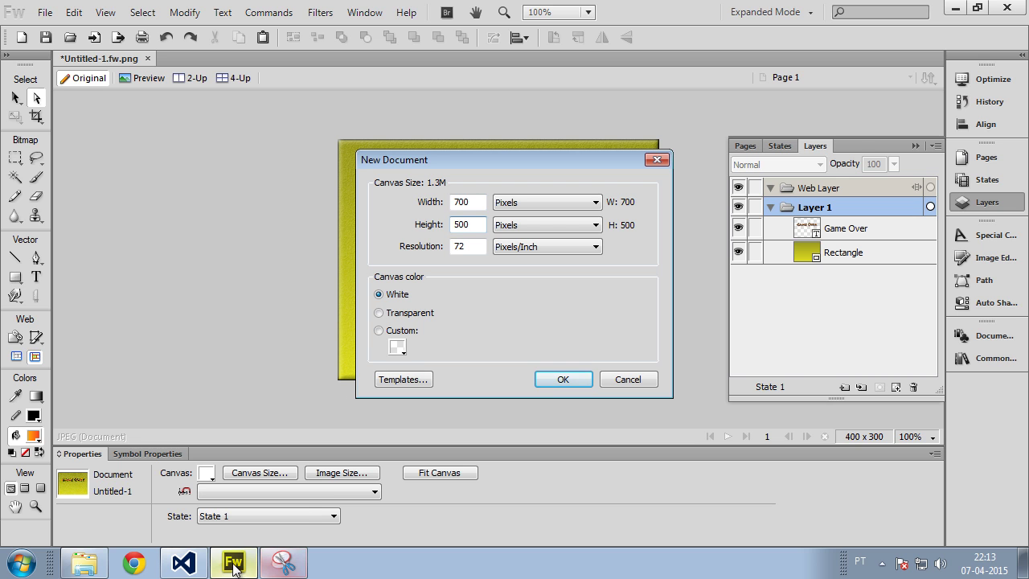
Return to the captured snip and close the snipping tool
click(201, 567)
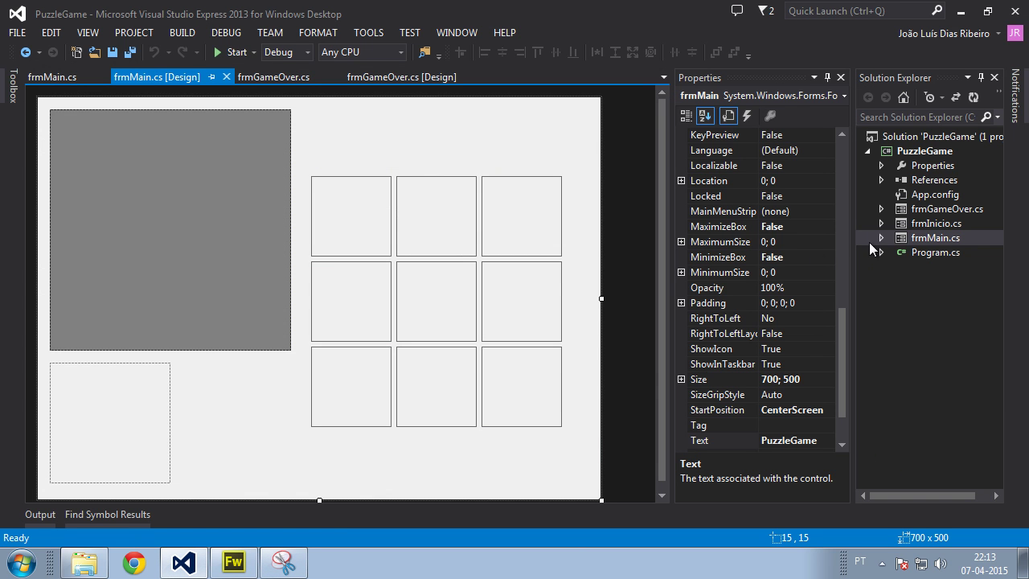
click(280, 566)
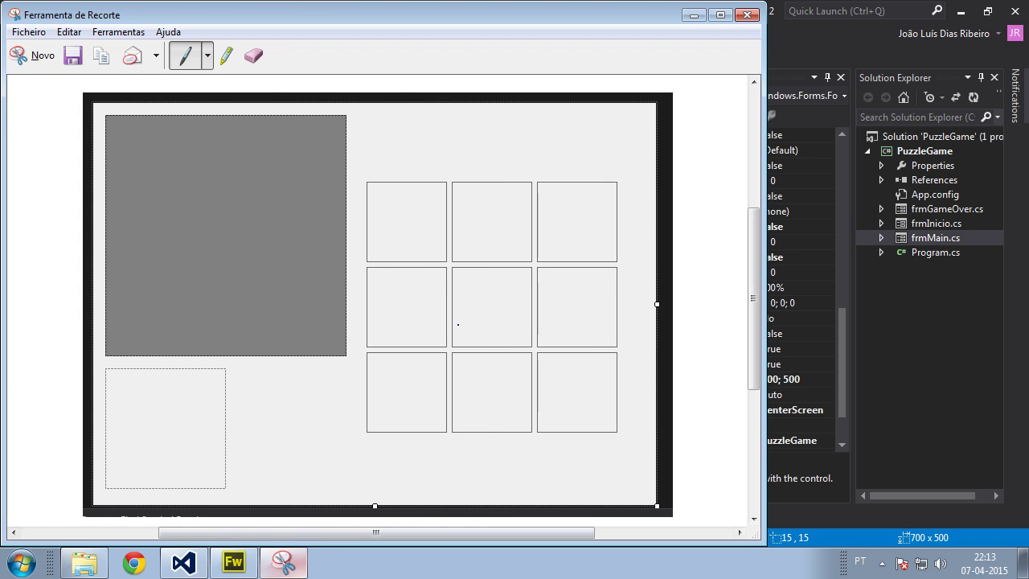
click(747, 14)
click(442, 298)
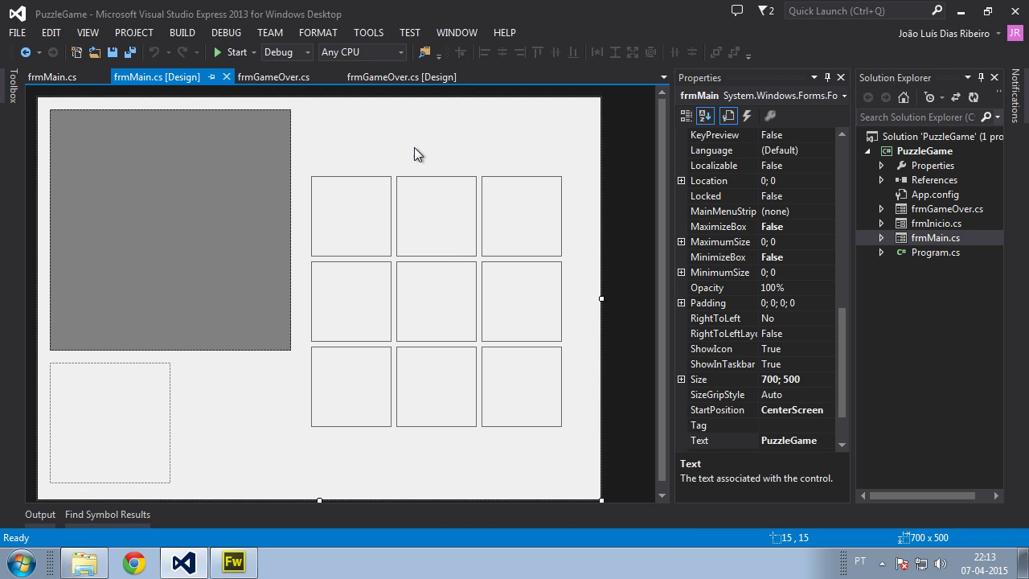
Back in Fireworks, create the configured document and paste the captured form layout into it
click(235, 562)
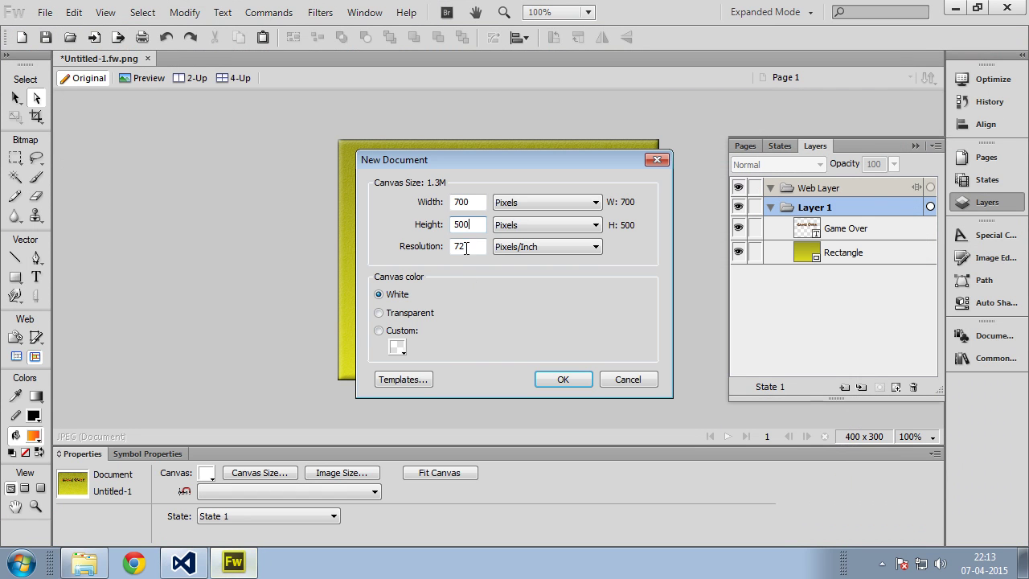
click(565, 383)
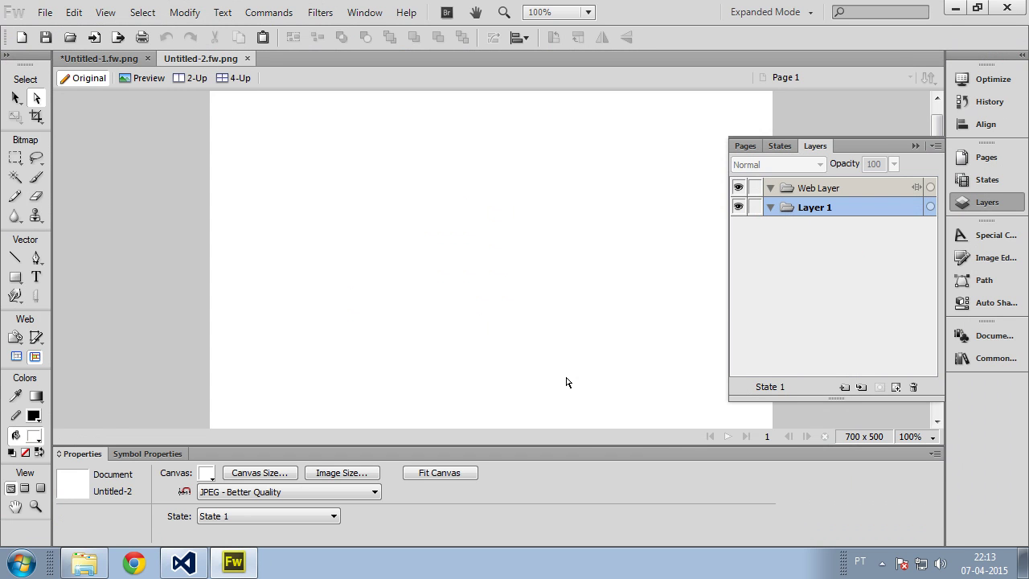
key(ctrl+v)
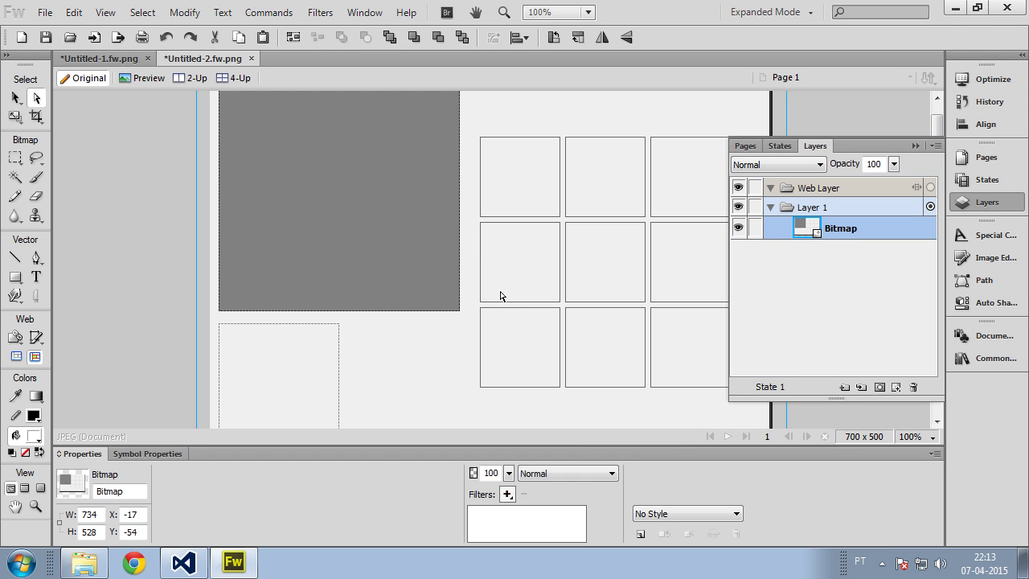
Align the pasted form capture with the canvas's upper-left corner by moving it to X -13, Y -13
drag(478, 252, 487, 287)
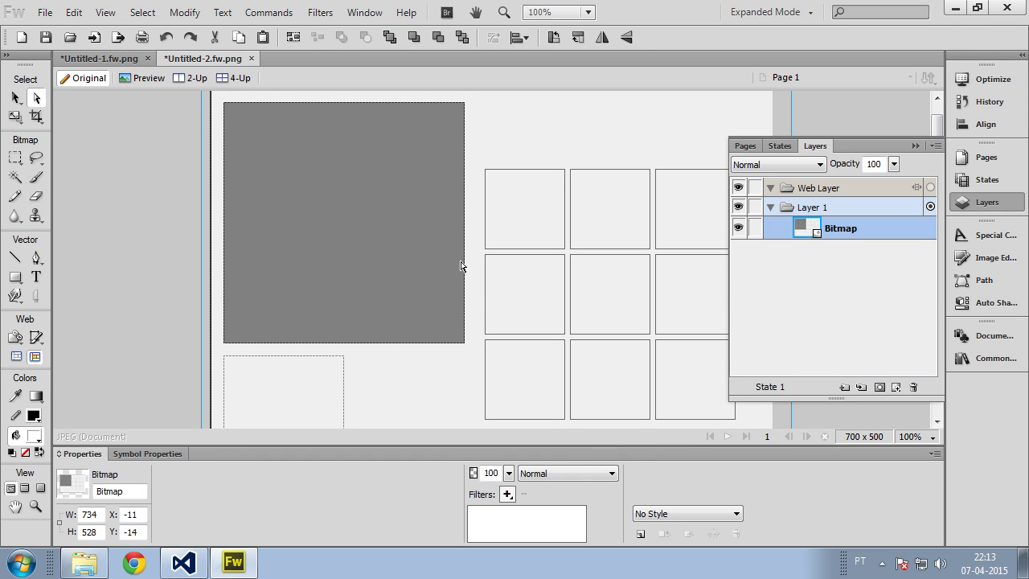
drag(402, 200, 407, 209)
key(ctrl+equal)
key(h)
key(ctrl+equal)
drag(190, 99, 416, 290)
key(a)
drag(246, 239, 218, 207)
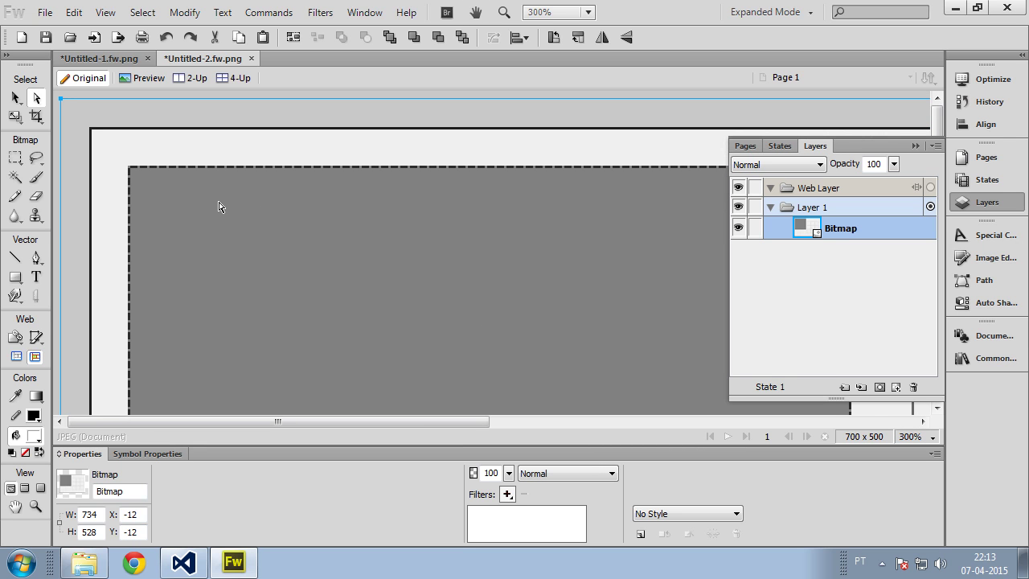
key(Up)
key(Left)
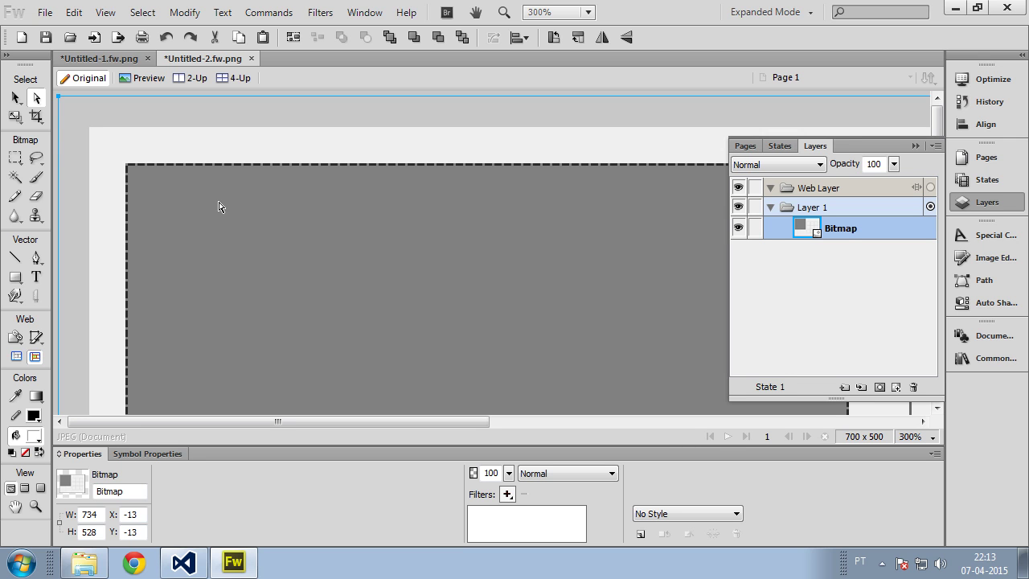
Check the form capture's alignment along the lower canvas edge and across the whole canvas
scroll(326, 197, down, 2)
key(alt)
key(alt)
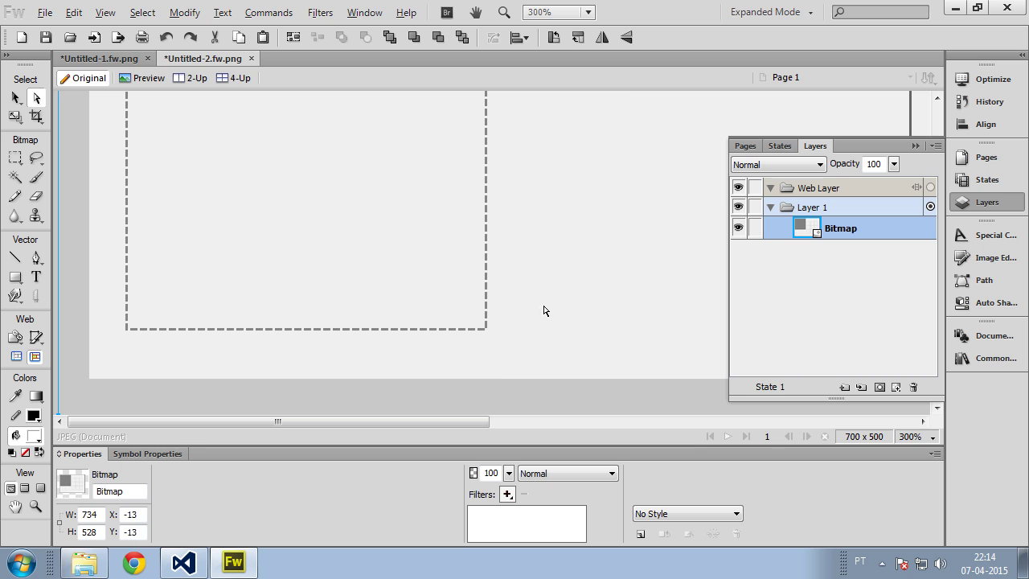
key(ctrl+minus)
key(ctrl+minus)
key(ctrl+minus)
key(ctrl+minus)
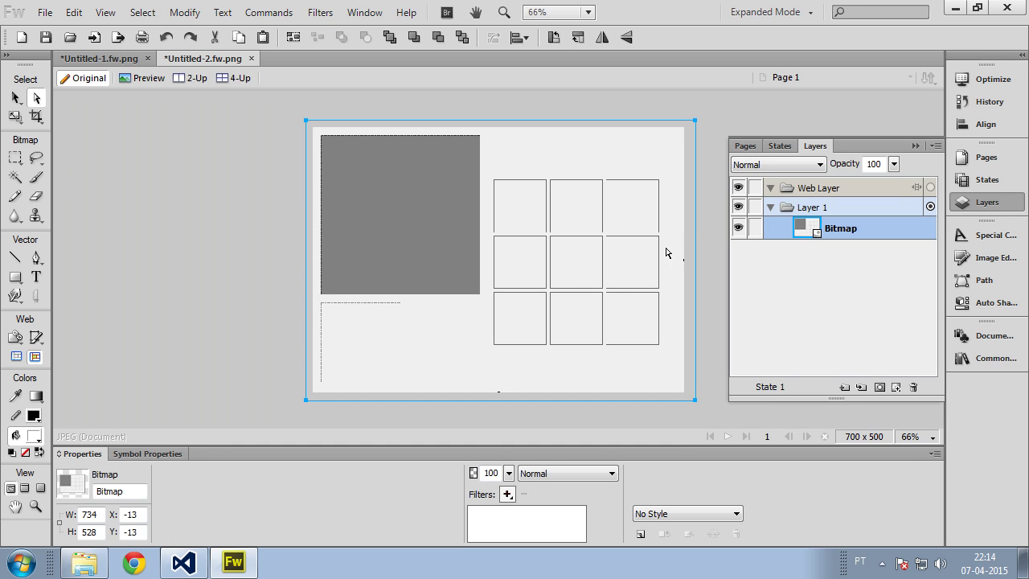
click(714, 234)
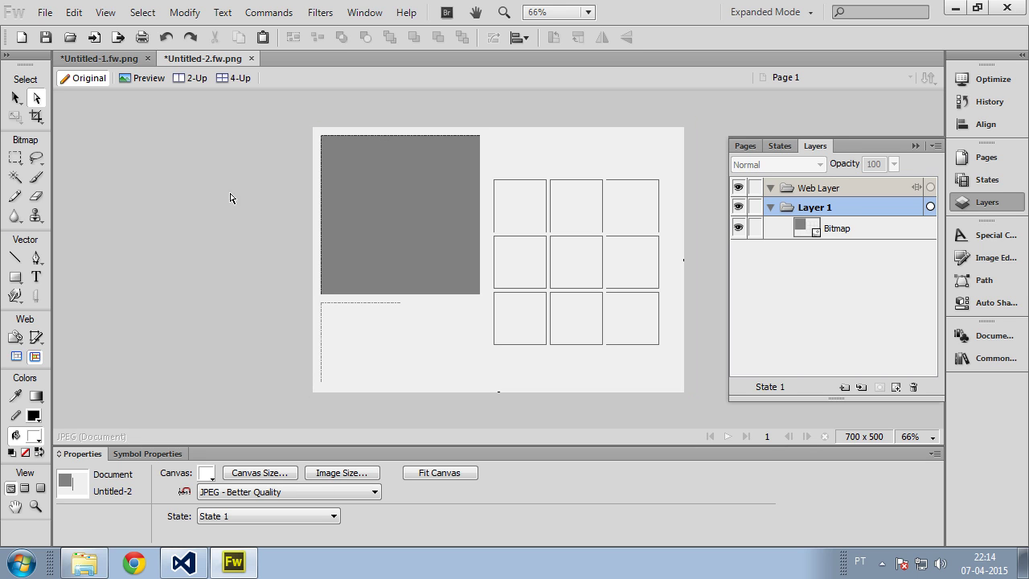
Collapse Layer 1 and reduce the opacity of its form capture to 23
click(770, 208)
click(770, 208)
click(770, 208)
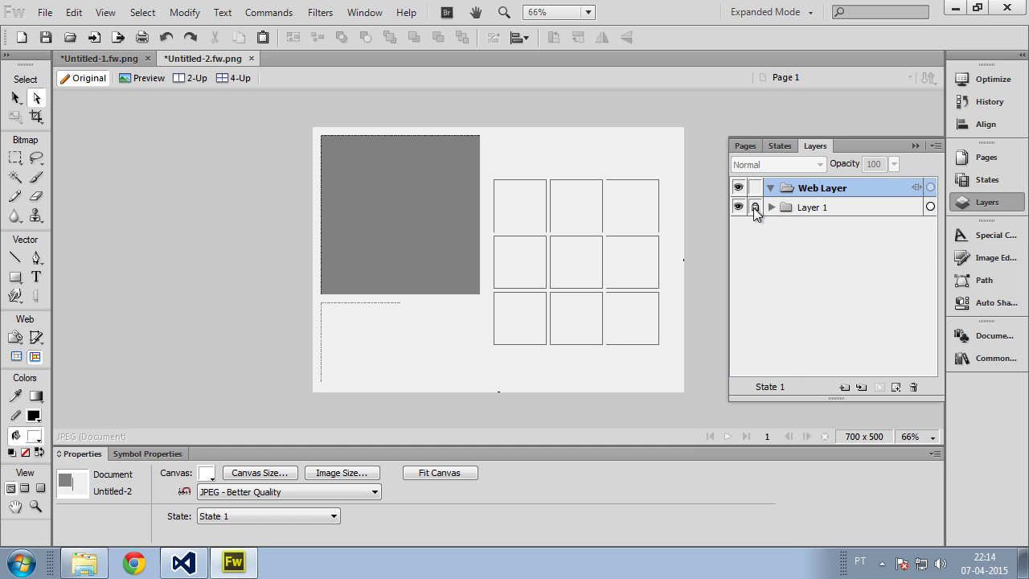
click(802, 206)
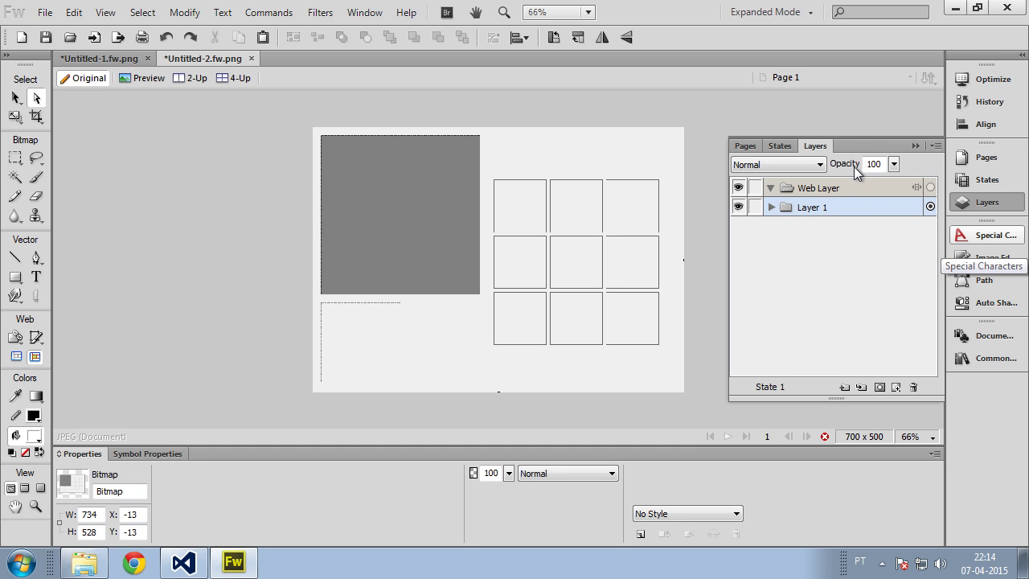
click(893, 164)
drag(898, 174, 896, 225)
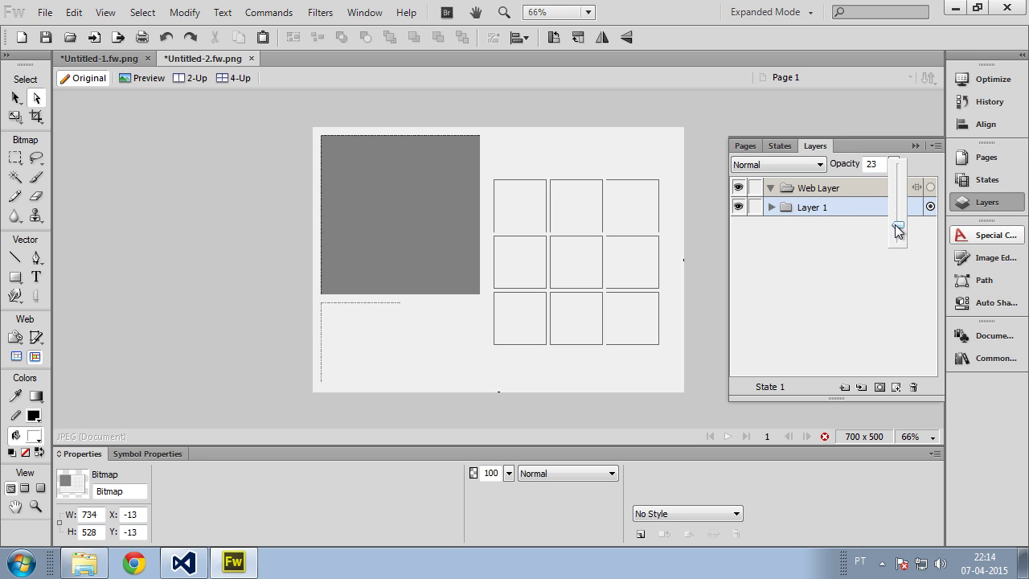
click(770, 207)
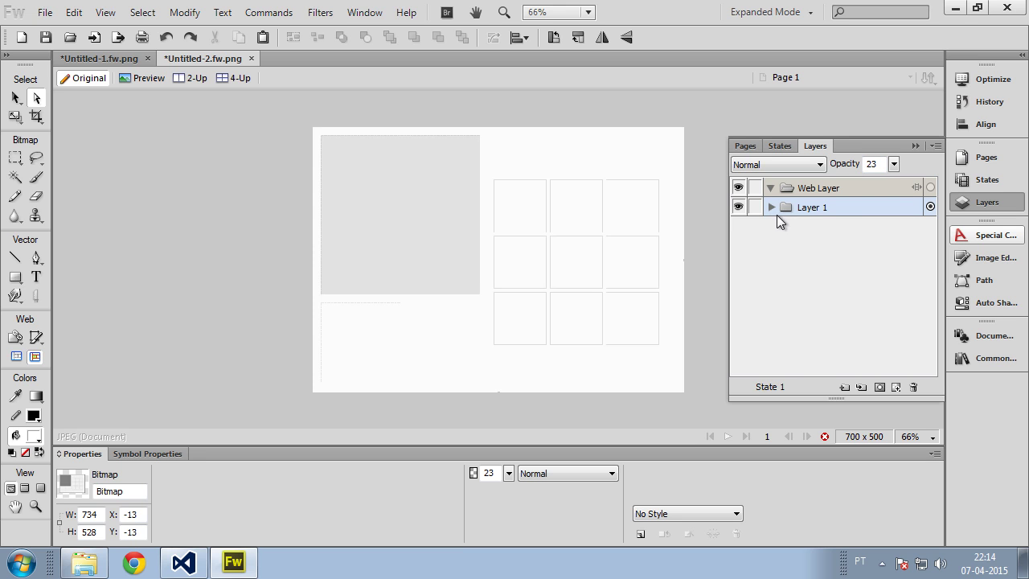
click(771, 208)
click(771, 207)
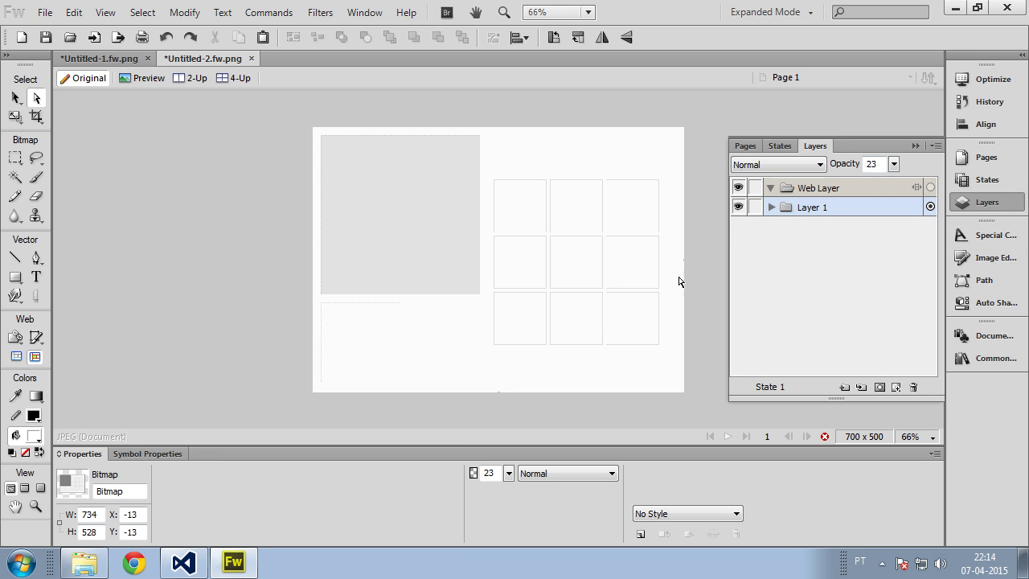
Lock Layer 1 and add a new layer beneath it
click(754, 207)
click(856, 387)
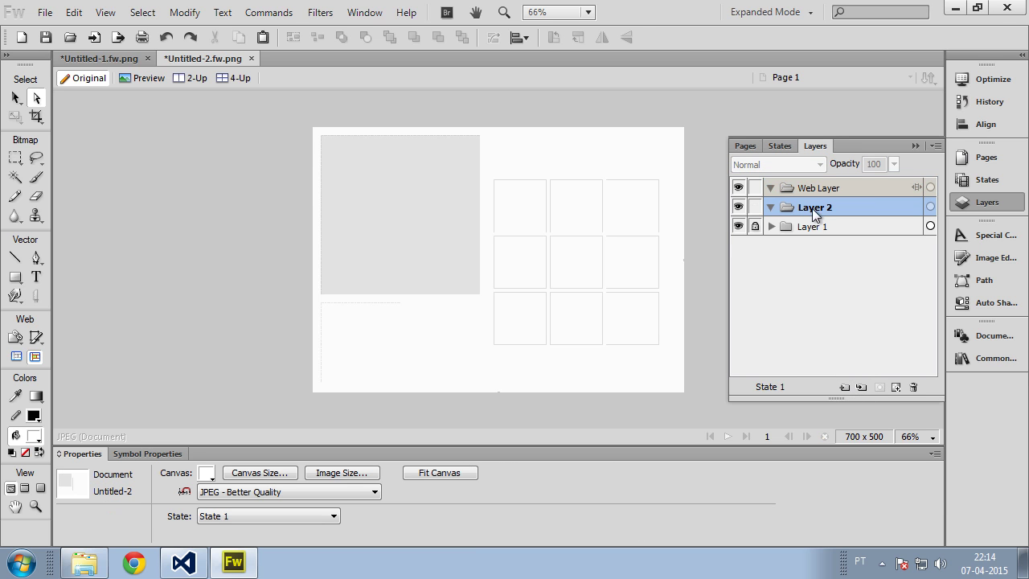
mouse_move(815, 207)
mouse_down()
mouse_move(826, 218)
mouse_move(812, 226)
mouse_up()
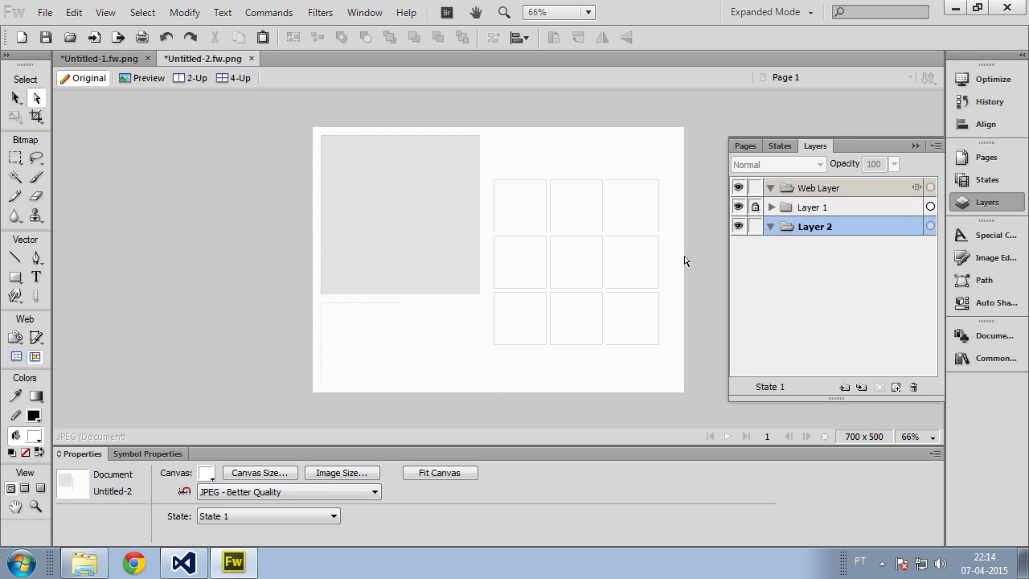
Draw a rectangle on Layer 2 covering the canvas, sized 700 by 500 pixels and positioned at X 0, Y 0
click(15, 277)
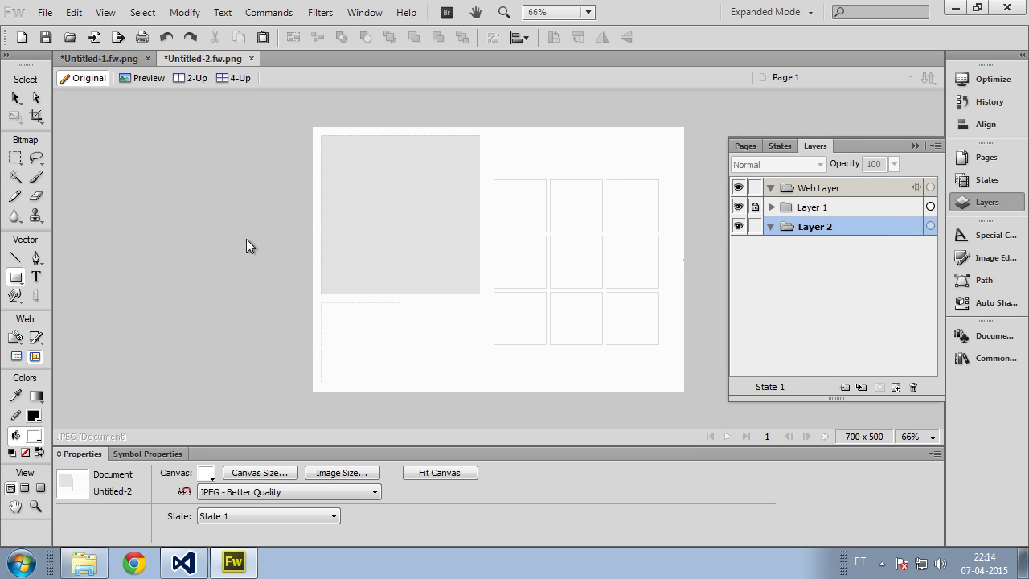
drag(315, 129, 669, 383)
double_click(89, 514)
text(700)
key(Tab)
text(50)
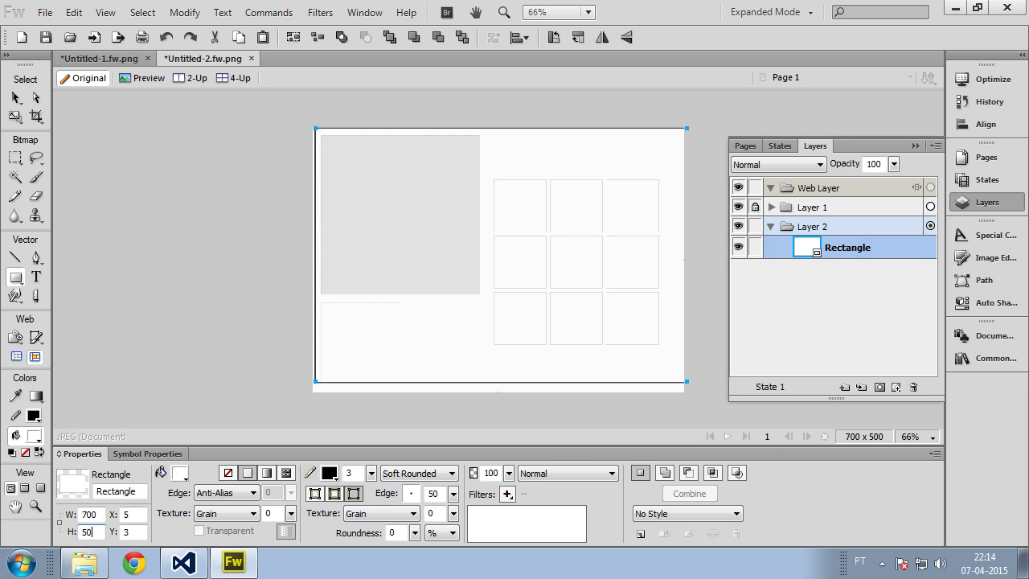
text(0)
key(Tab)
text(0)
key(Return)
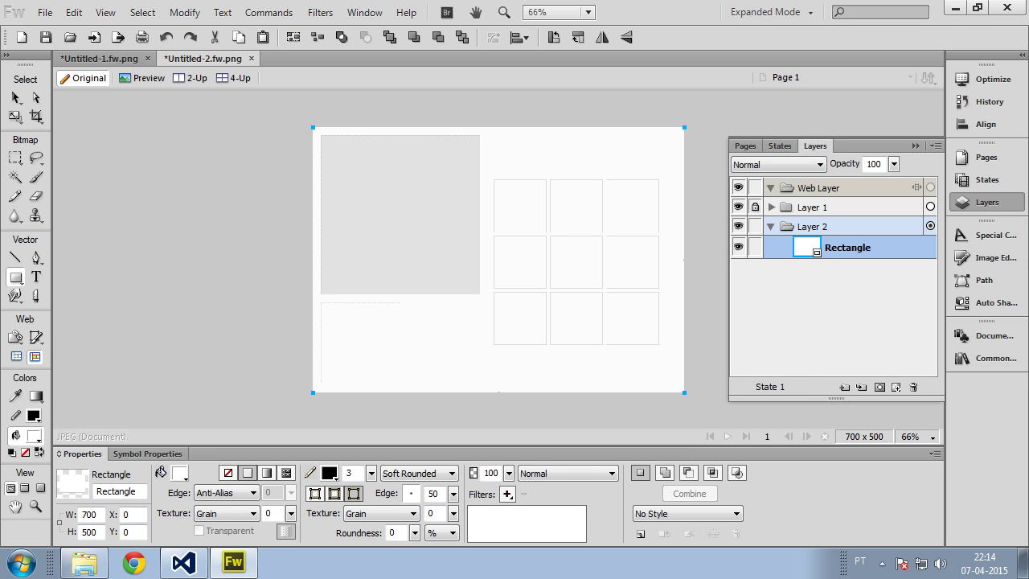
Copy the Game Over background rectangle's attributes and paste them onto the 700 x 500 rectangle on Layer 2
click(97, 60)
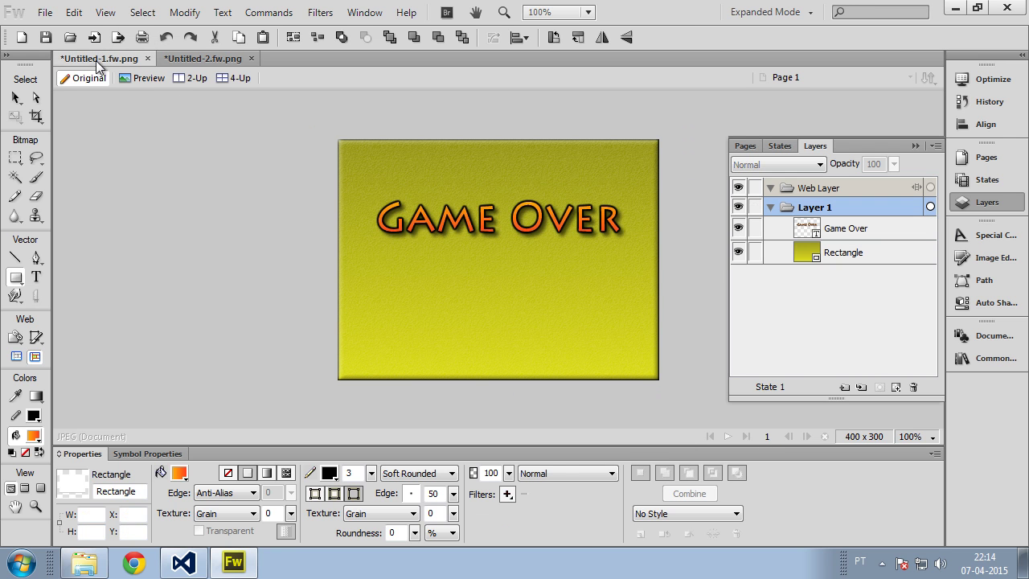
click(37, 97)
click(407, 339)
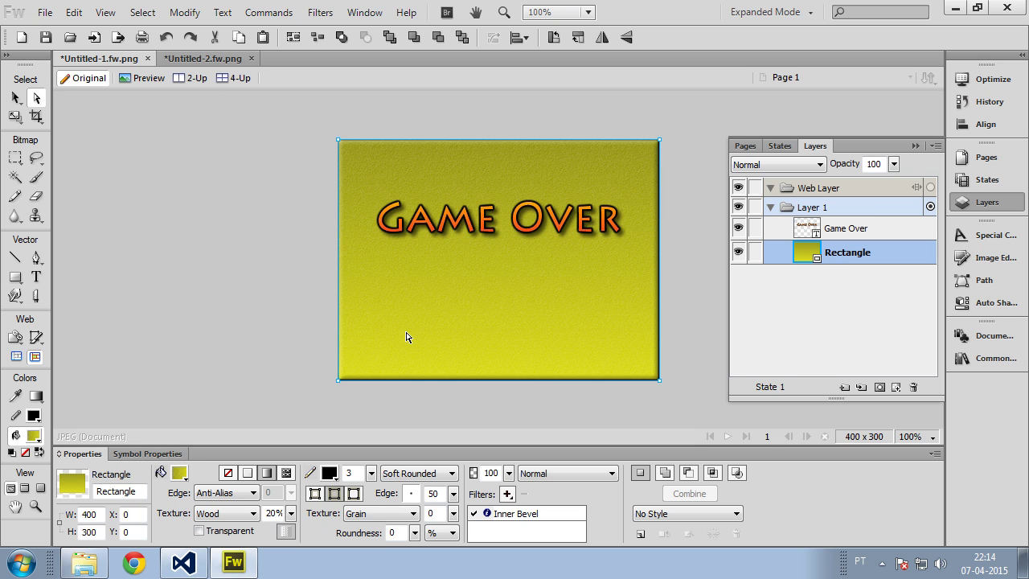
click(203, 59)
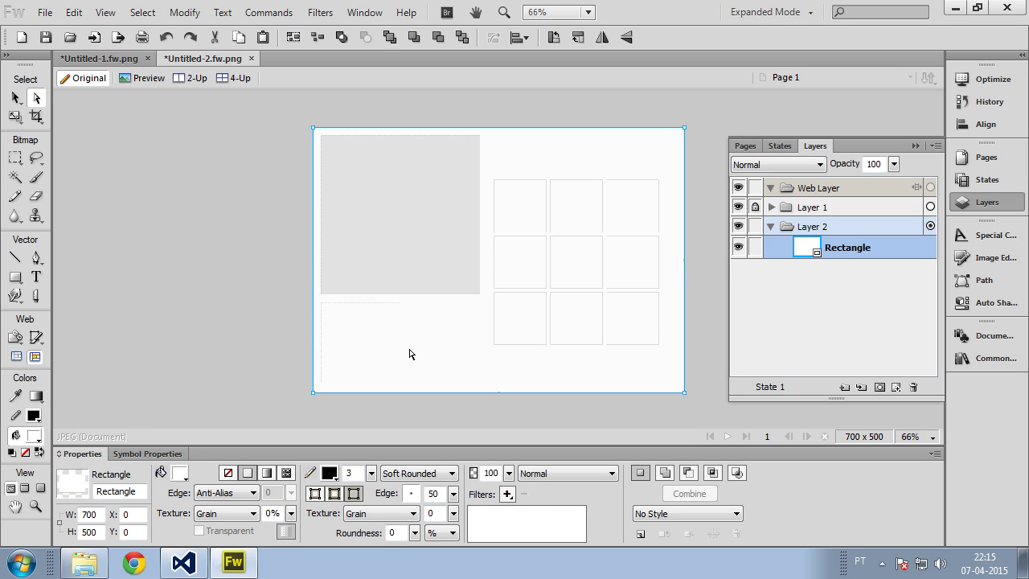
click(73, 15)
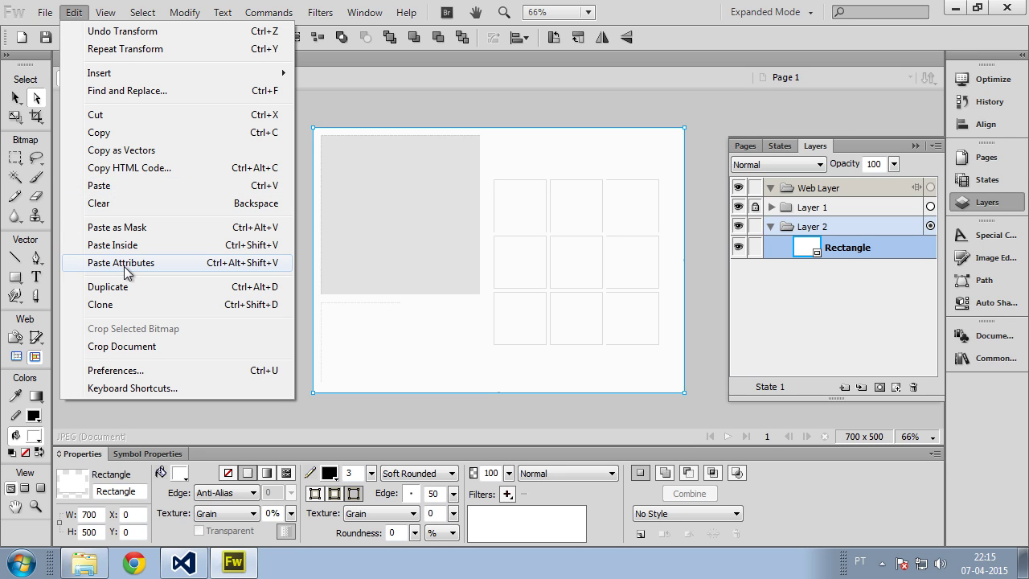
click(260, 269)
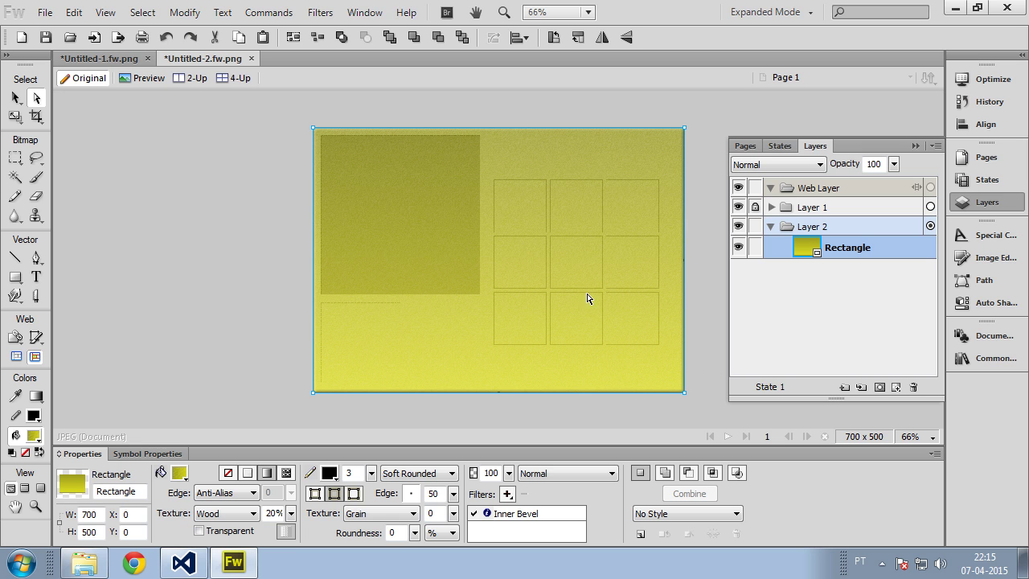
Change the starting colour of the background rectangle's linear gradient to a dark golden brown
click(180, 475)
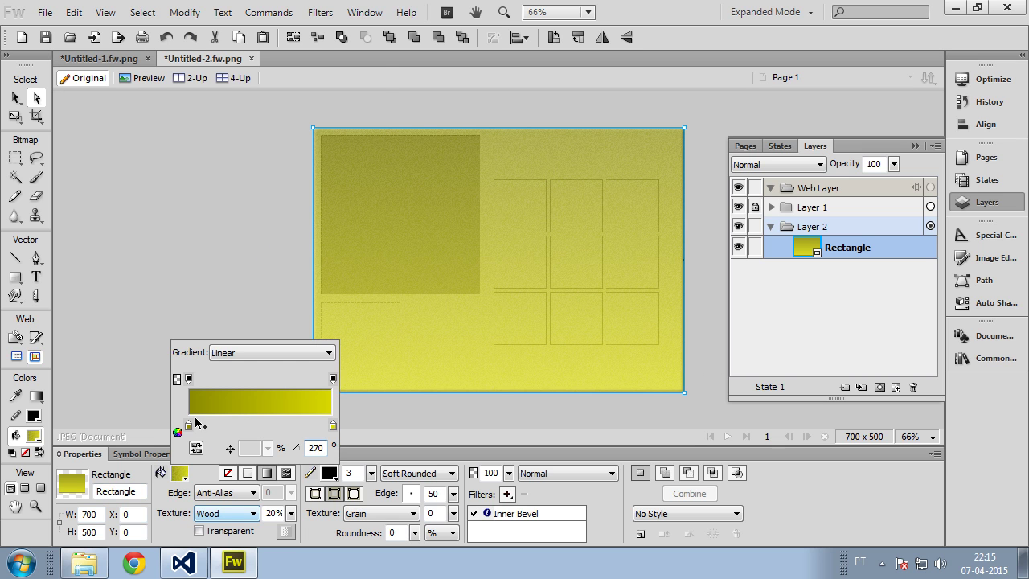
click(188, 425)
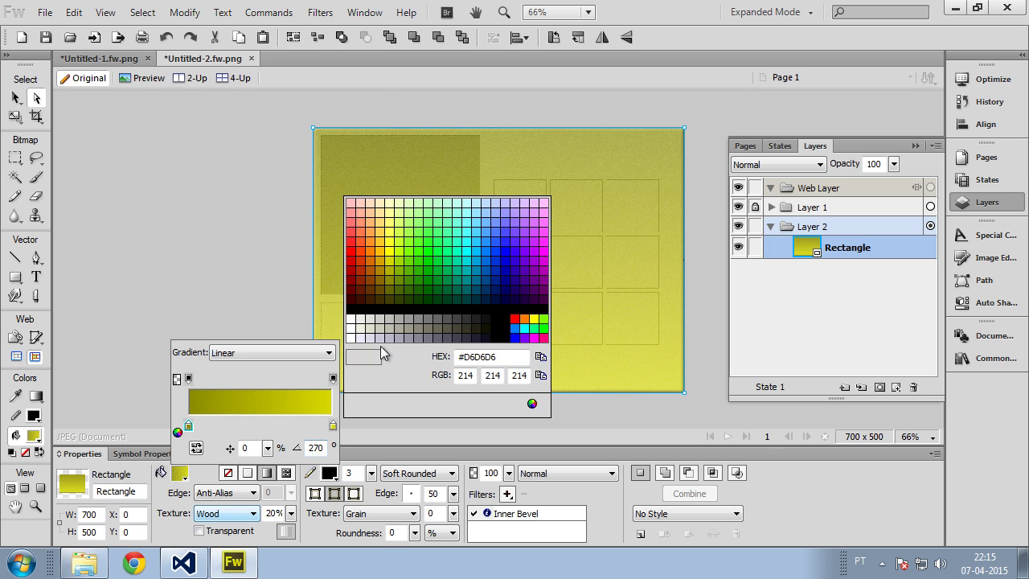
click(383, 251)
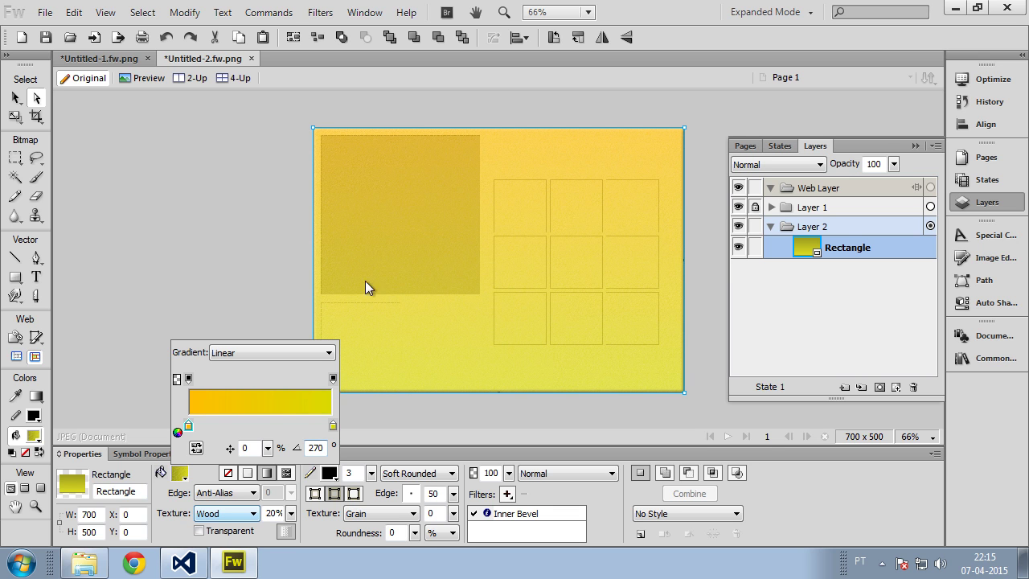
click(189, 426)
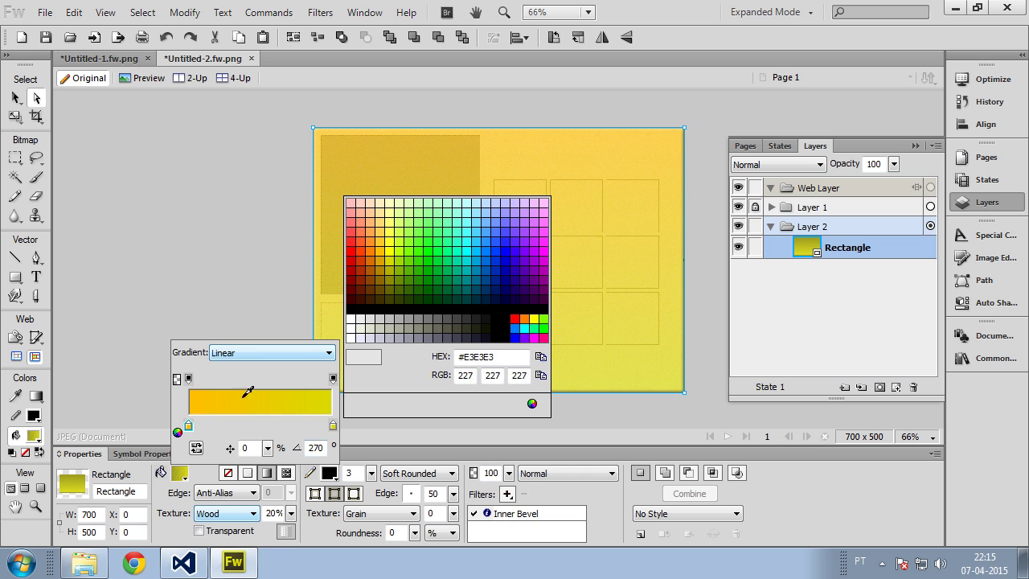
click(383, 272)
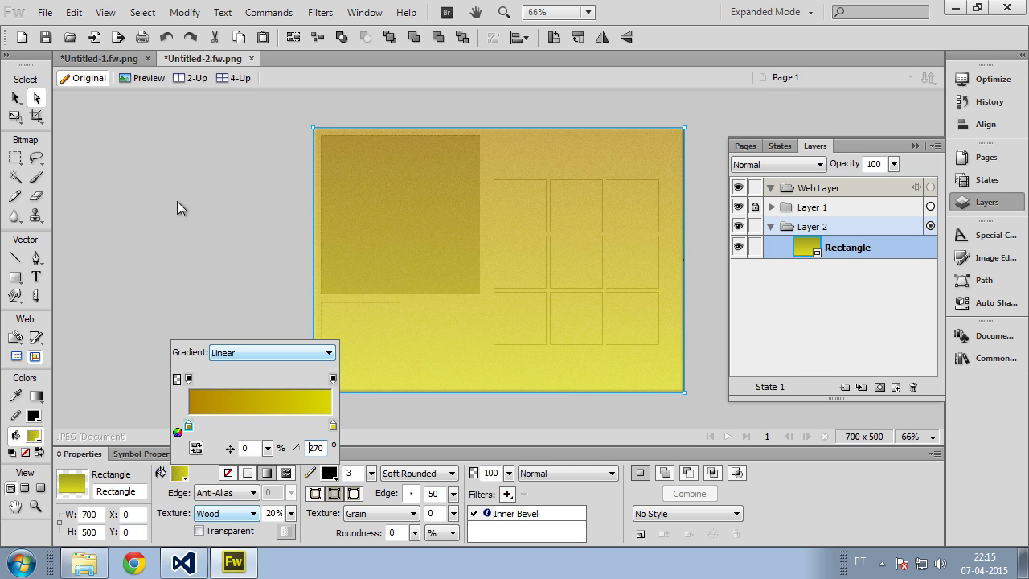
Change the end colour of the background rectangle's gradient to a pale golden yellow
click(332, 427)
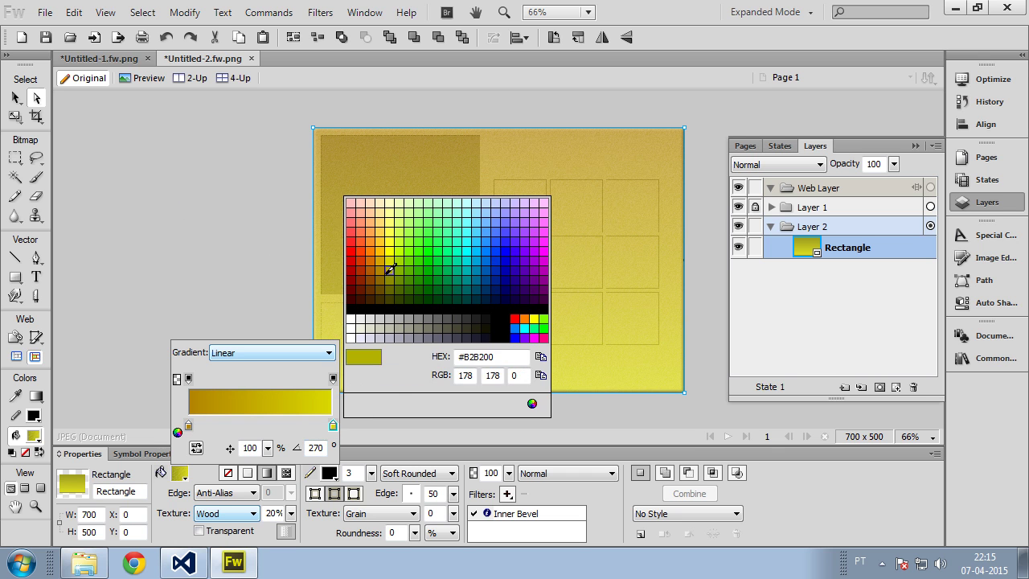
click(381, 233)
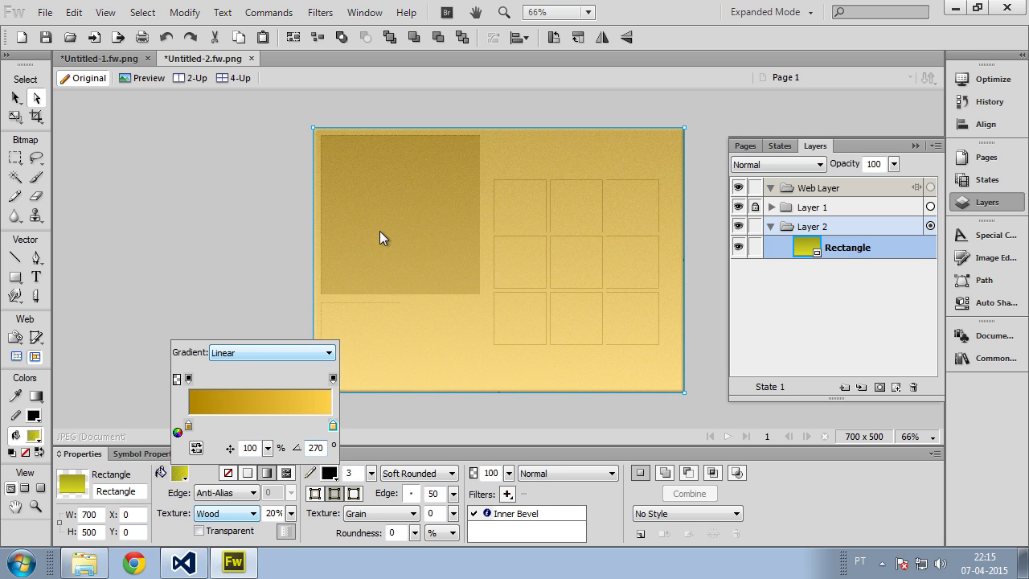
click(332, 425)
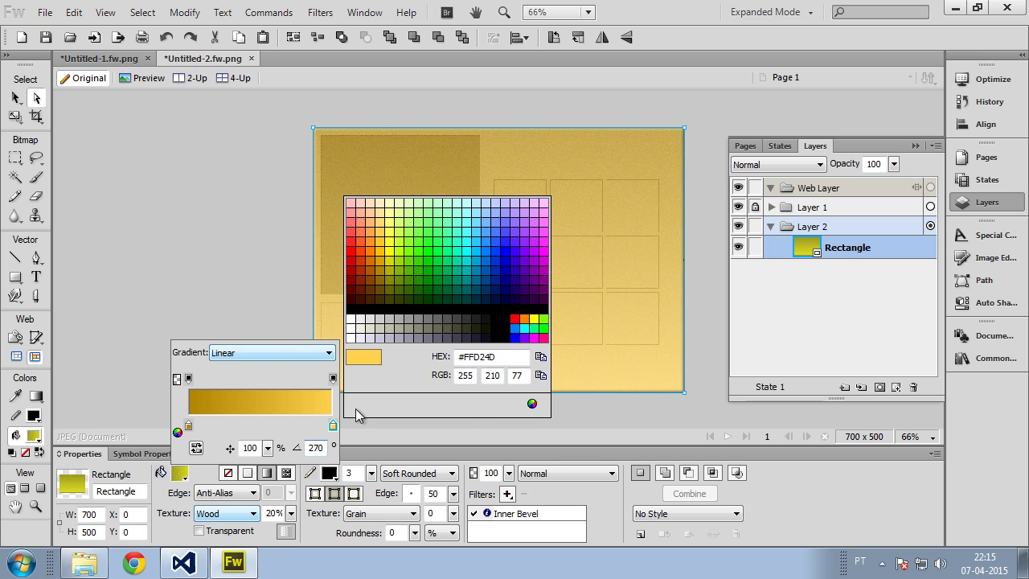
click(377, 212)
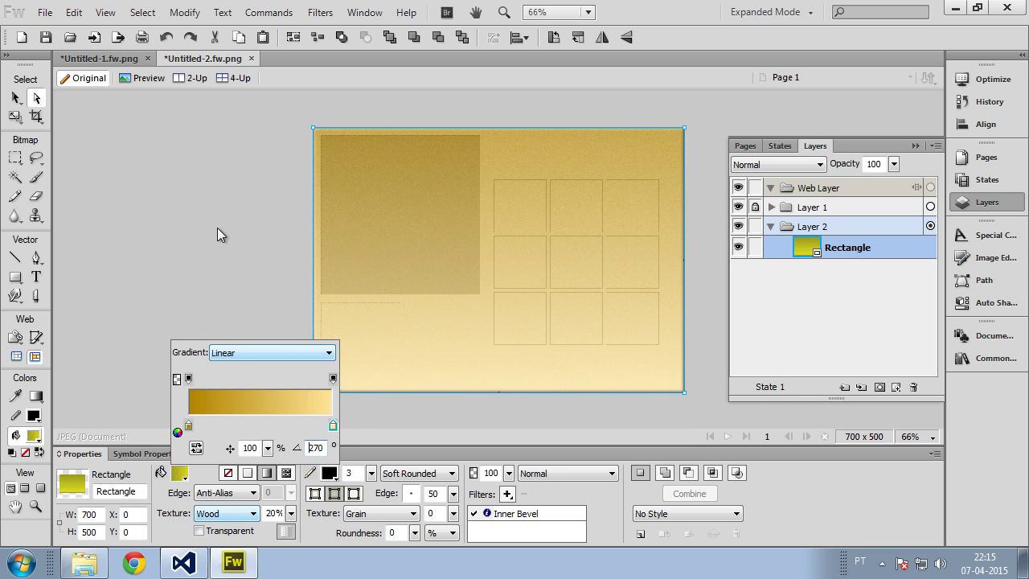
click(280, 253)
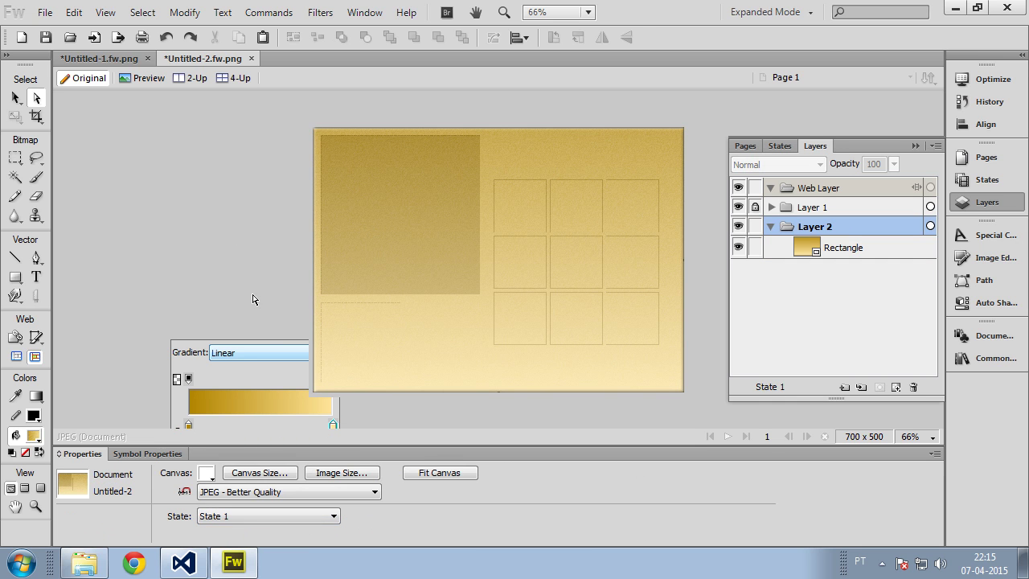
click(408, 336)
click(227, 278)
click(400, 330)
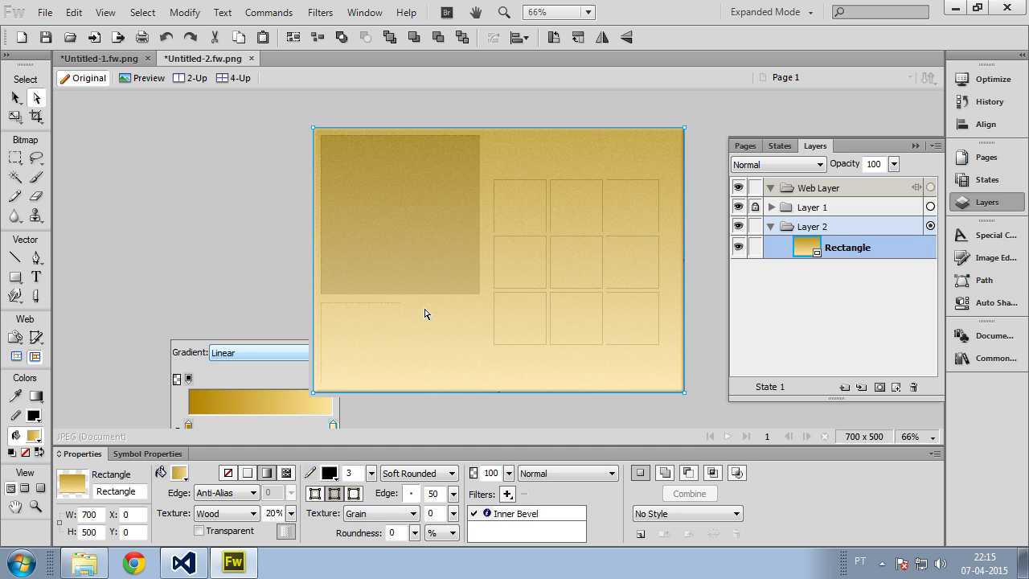
scroll(427, 313, up, 3)
scroll(425, 314, down, 6)
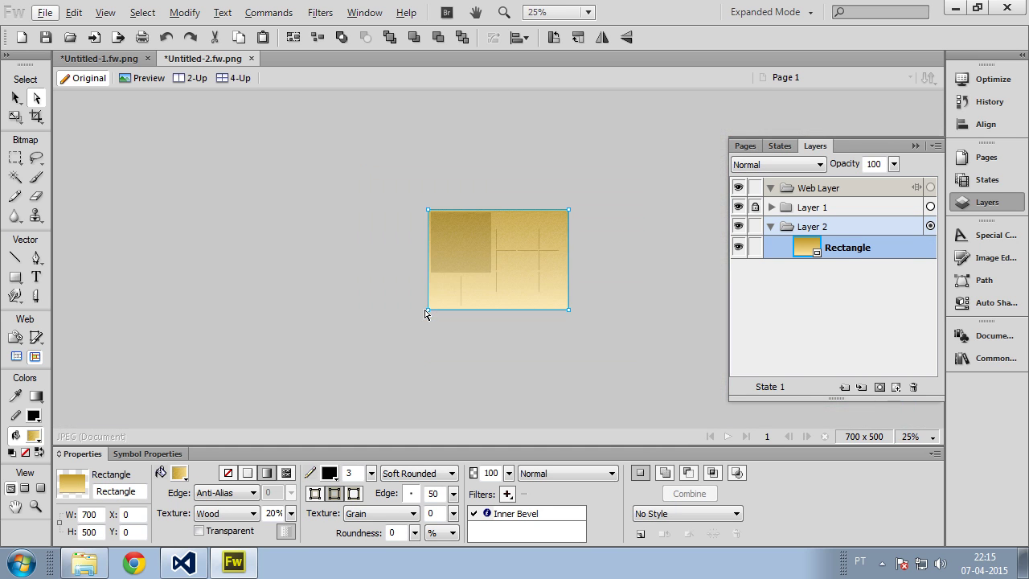
scroll(597, 281, up, 3)
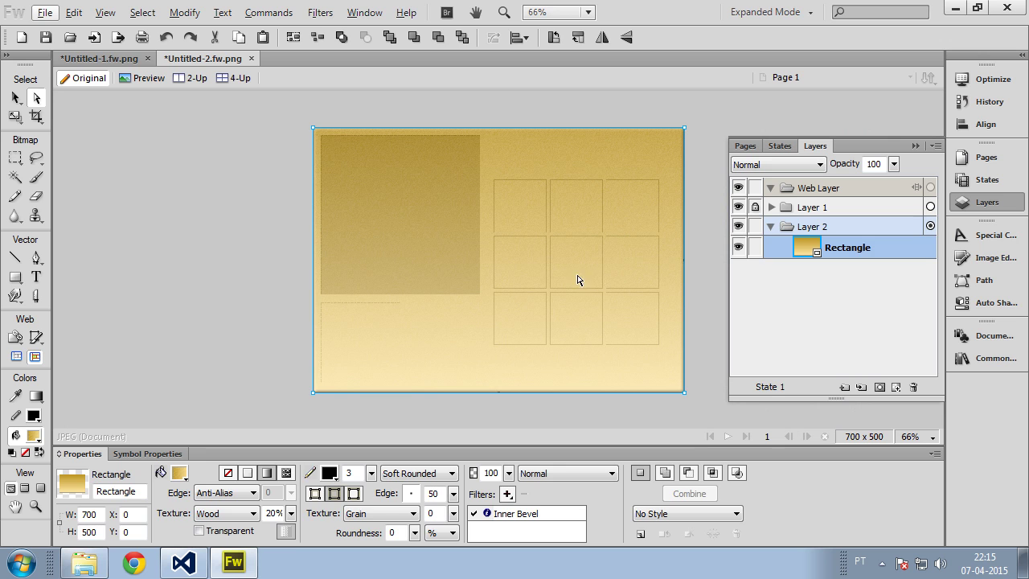
click(277, 157)
click(372, 172)
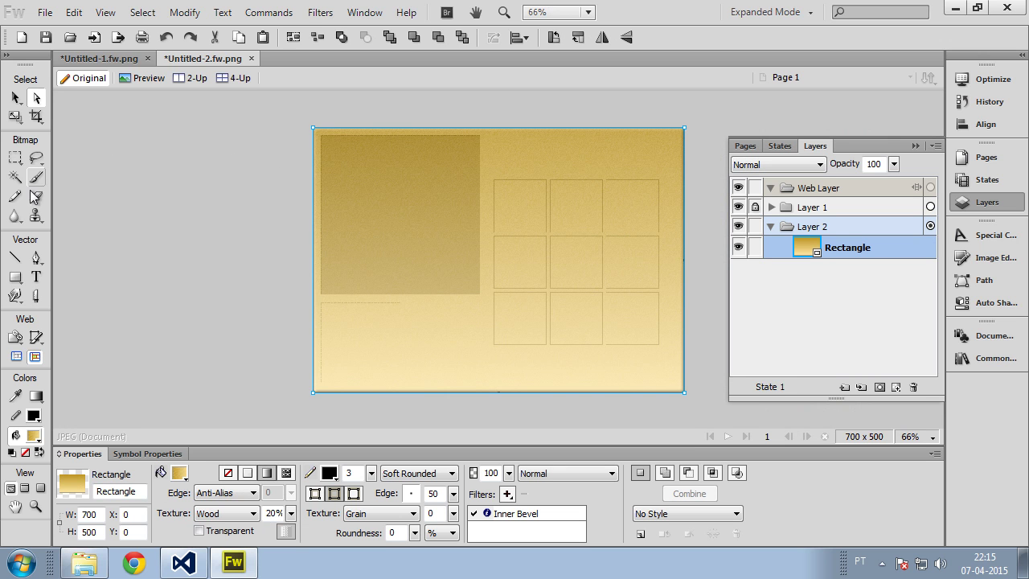
Draw a rectangle about 284 by 287 pixels over the form capture's large grey panel and set its stroke to None
click(15, 277)
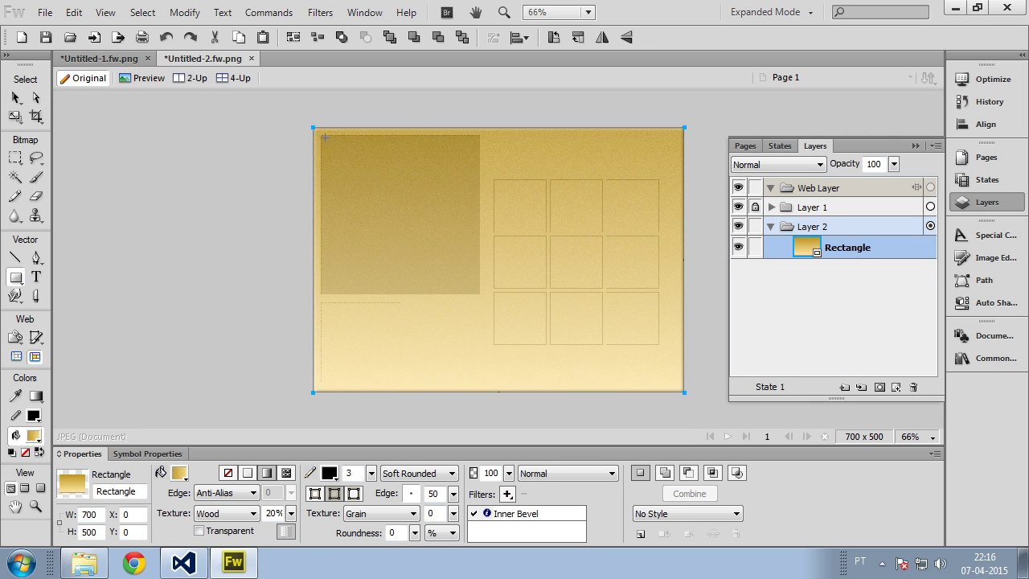
drag(322, 137, 473, 288)
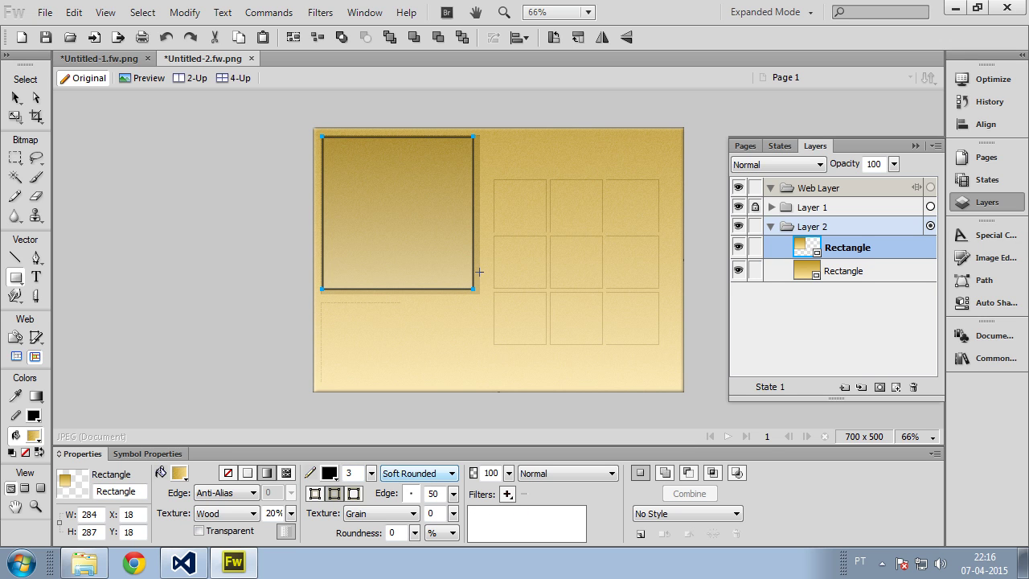
click(408, 476)
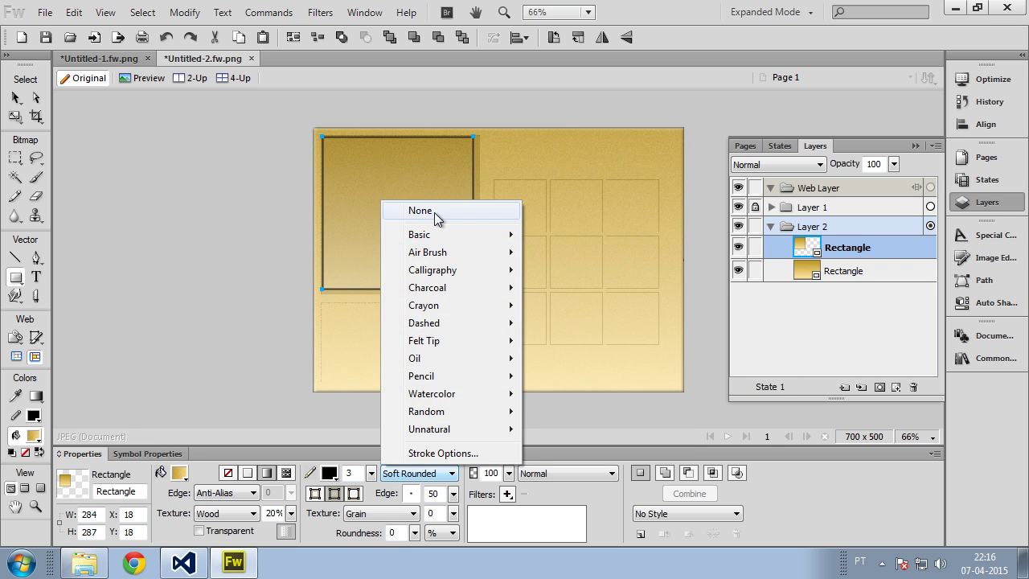
click(432, 212)
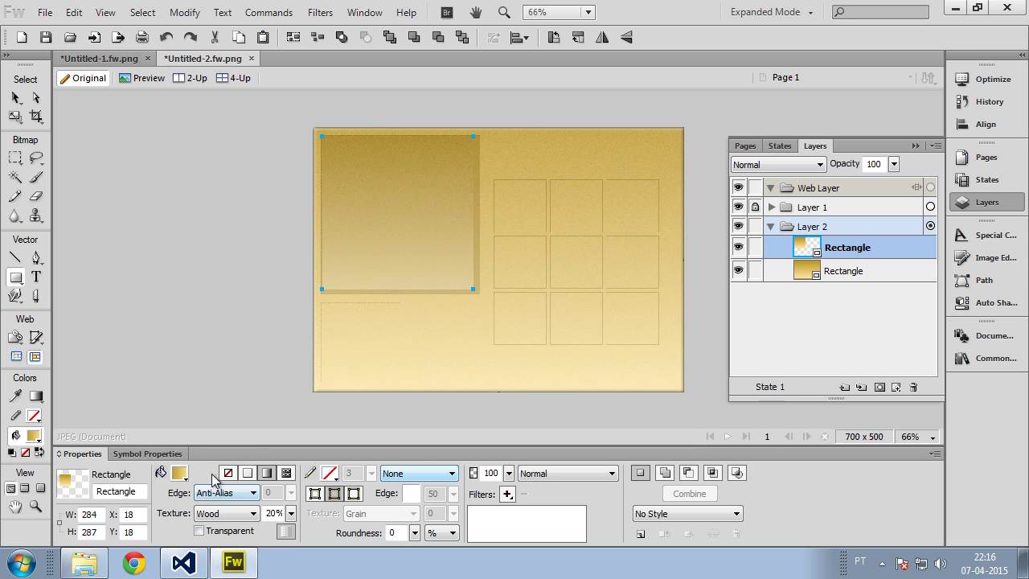
Give the new rectangle a solid dark brown fill and reduce its texture amount to 0
click(248, 474)
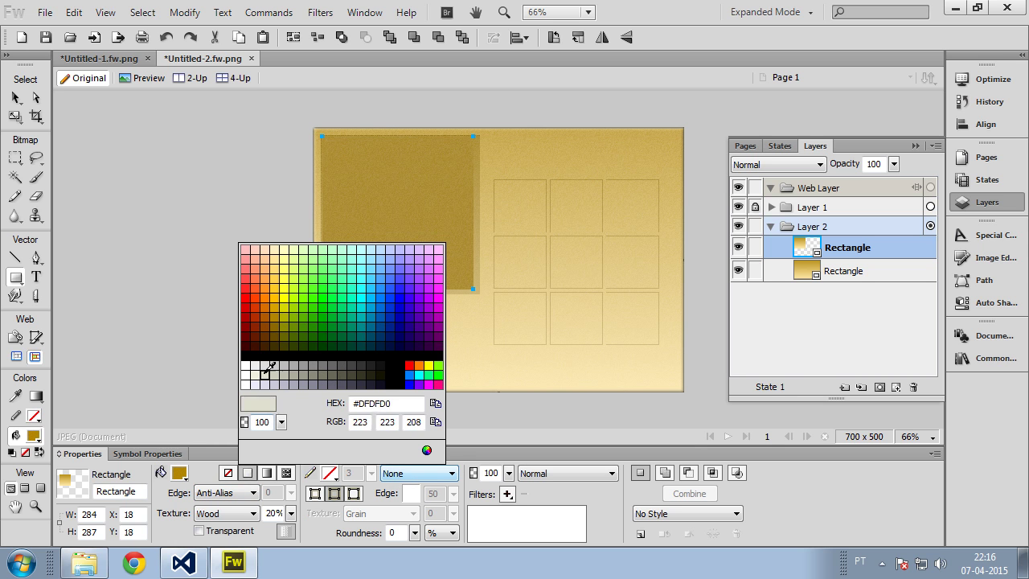
click(281, 321)
click(239, 514)
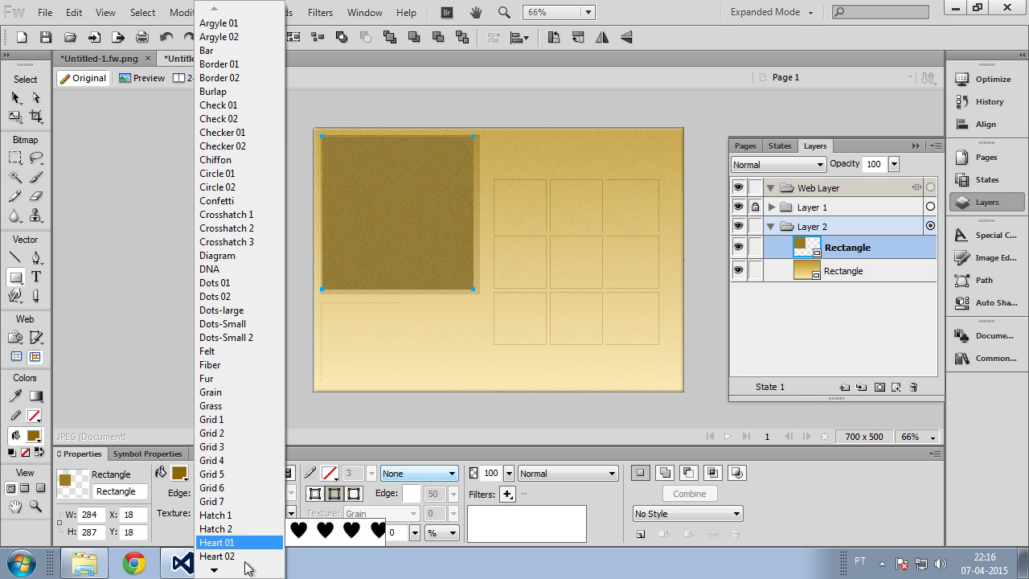
click(619, 521)
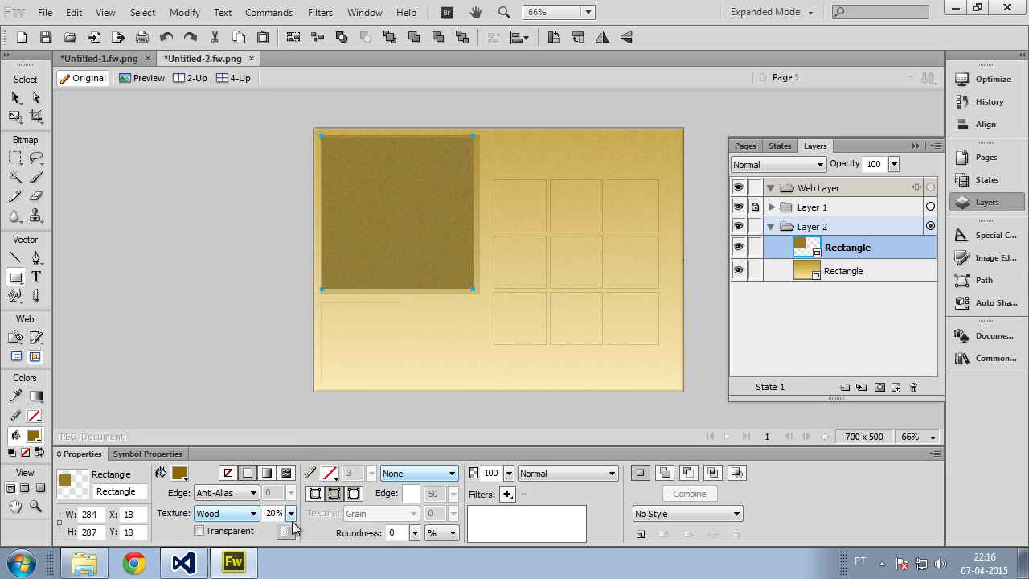
click(291, 515)
drag(291, 519, 294, 528)
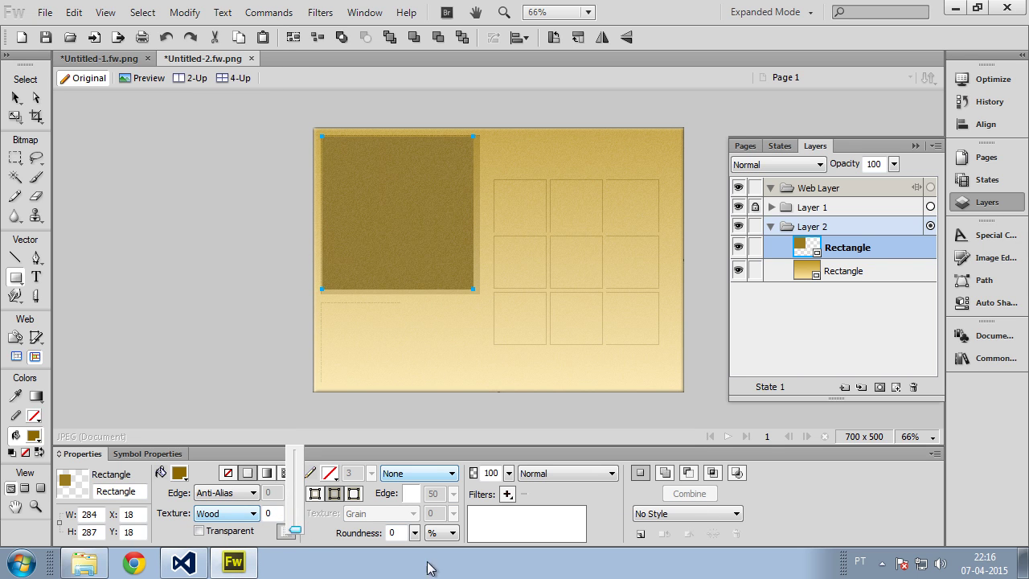
click(623, 518)
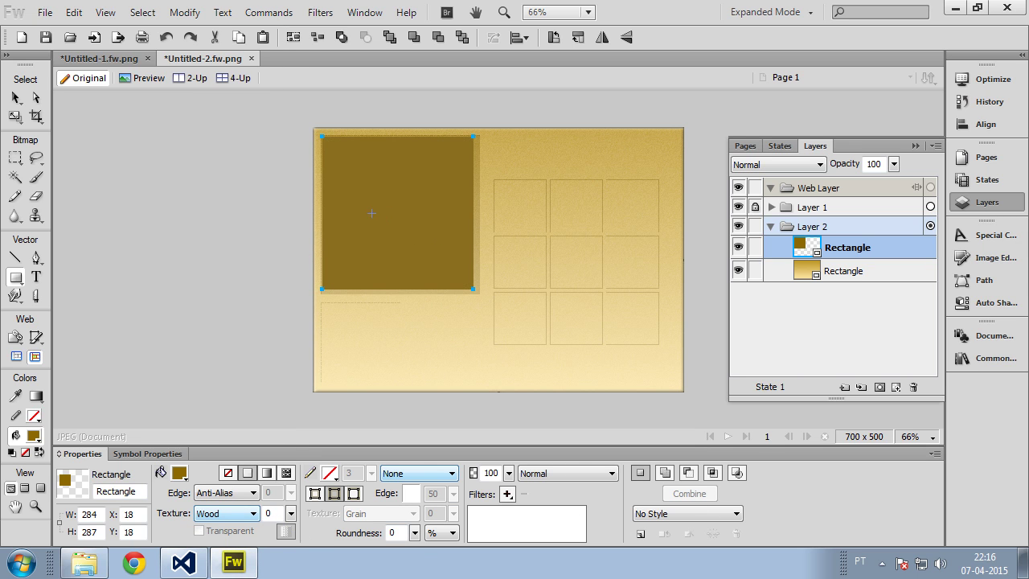
Position the brown rectangle at X 15, Y 15 and set its size to 300 by 300 pixels
click(131, 514)
text(15)
key(Tab)
text(15)
key(Return)
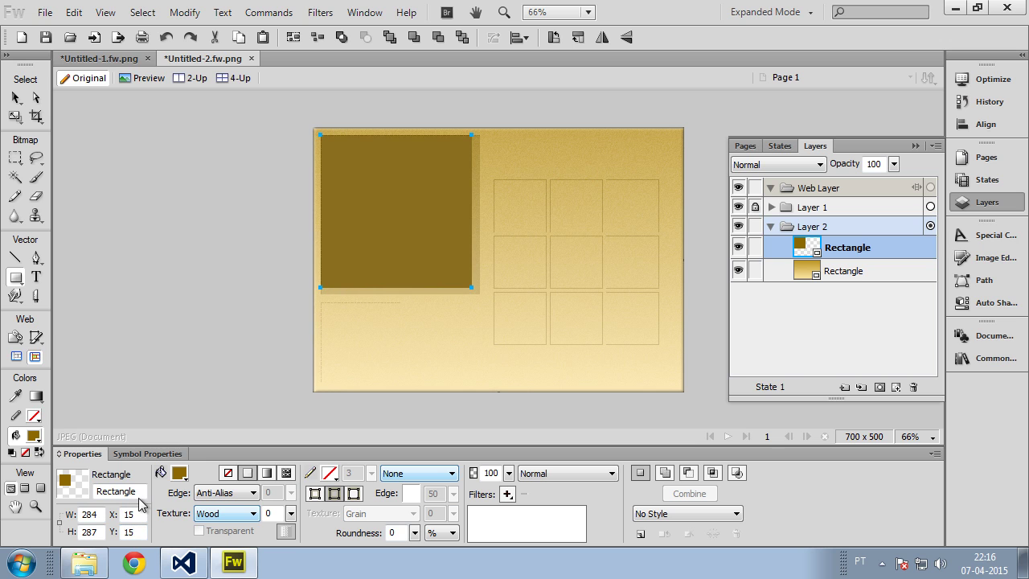
click(100, 515)
text(300)
key(Tab)
text(300)
key(Return)
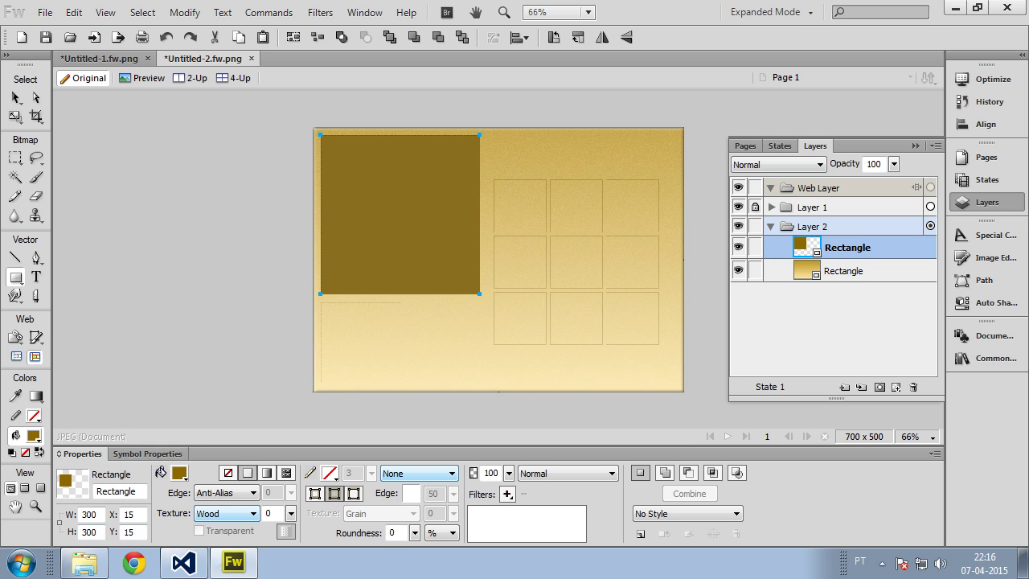
Apply an Outer Bevel filter to the brown square and inspect its edges up close with nothing selected
click(36, 97)
click(177, 176)
click(421, 226)
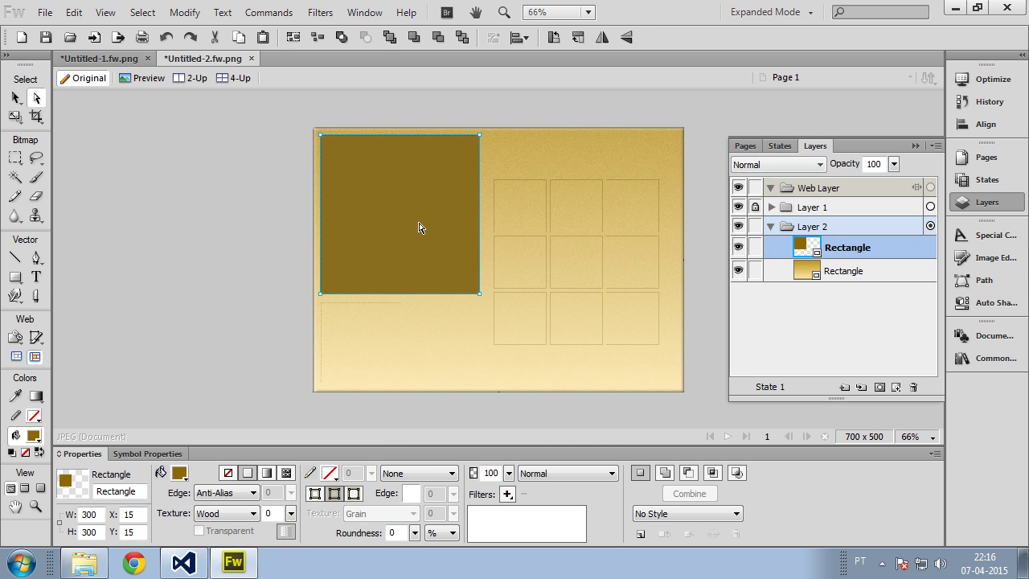
click(509, 494)
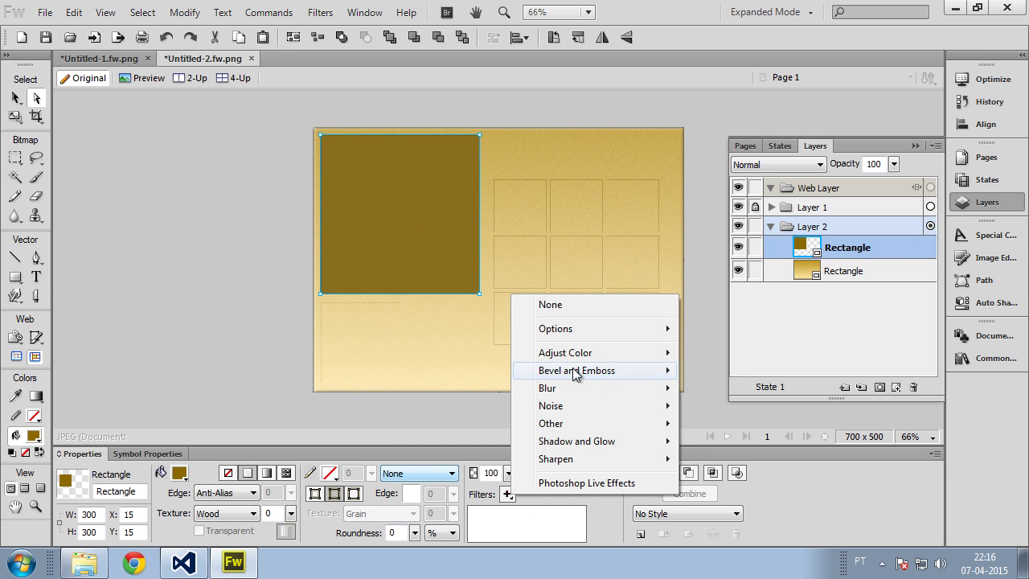
mouse_move(572, 368)
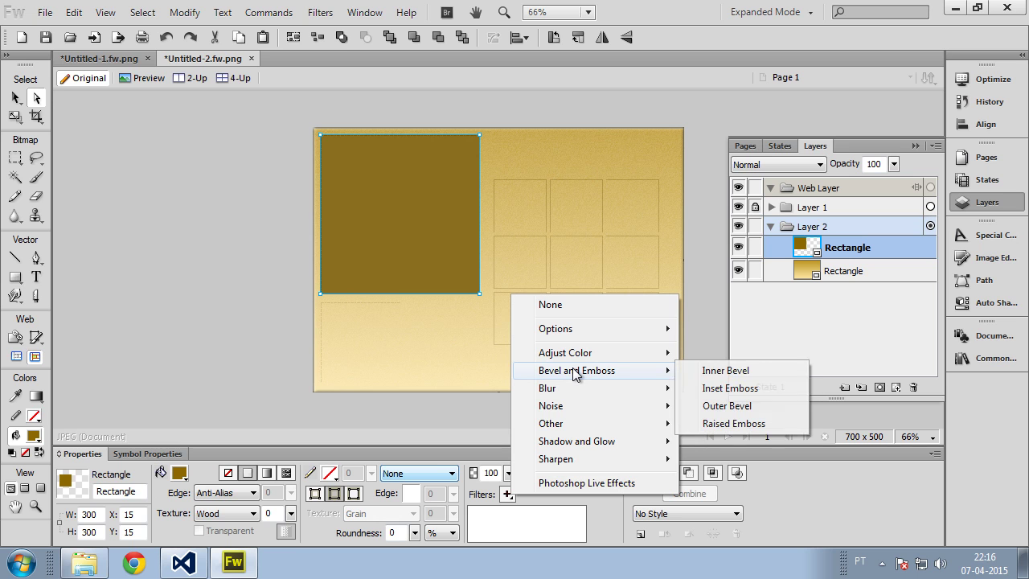
click(741, 412)
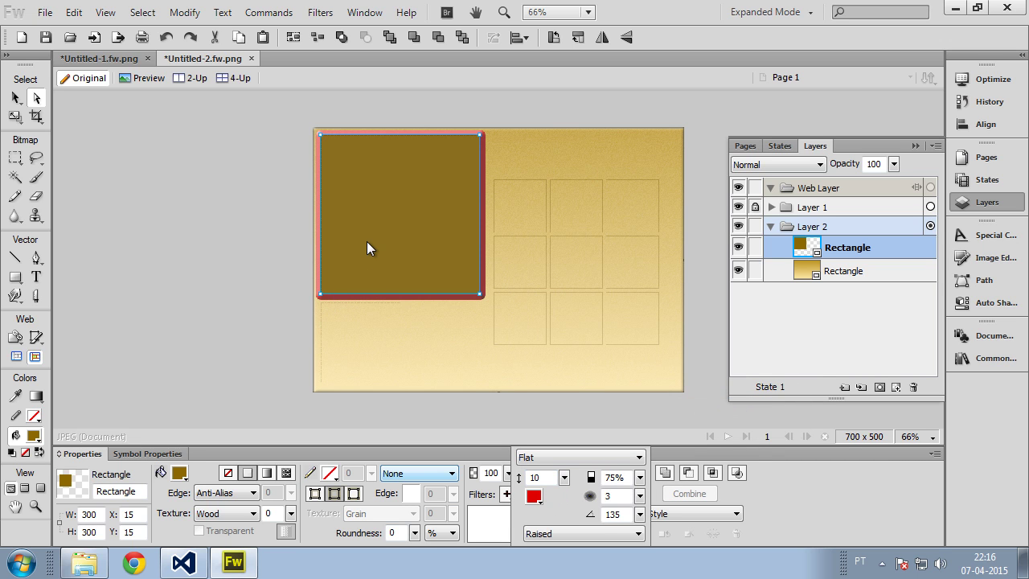
click(281, 246)
key(alt)
key(ctrl+d)
key(ctrl+equal)
key(ctrl+equal)
key(ctrl+equal)
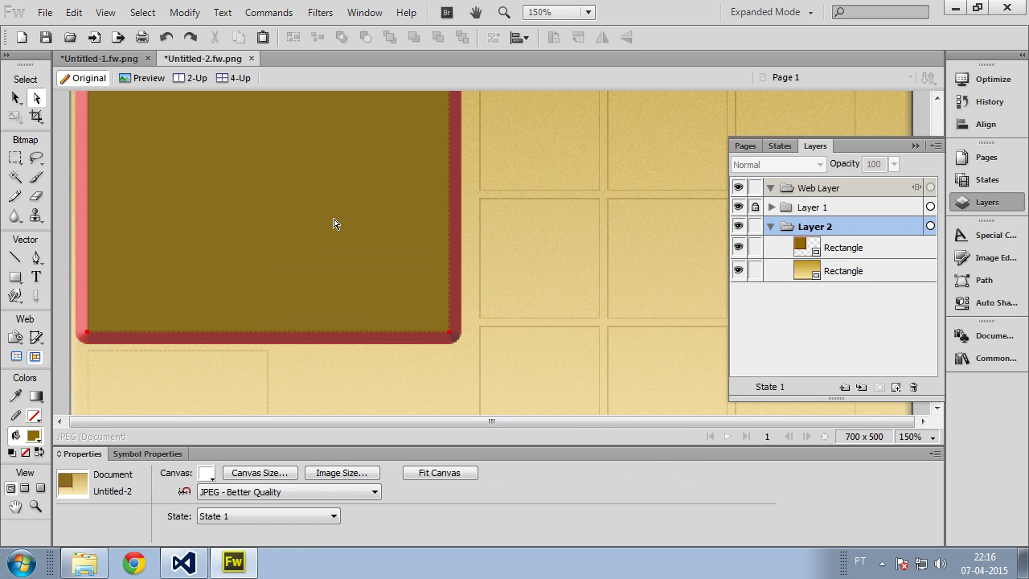
Recolour the brown square's Outer Bevel with a gold sampled from the background just beside the square
scroll(385, 257, down, 1)
scroll(377, 260, up, 5)
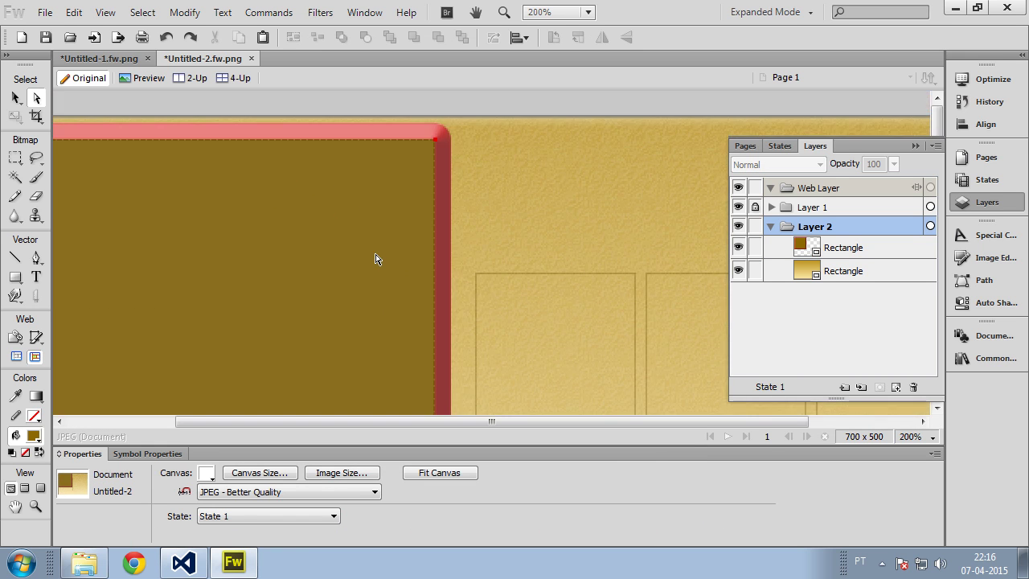
click(415, 144)
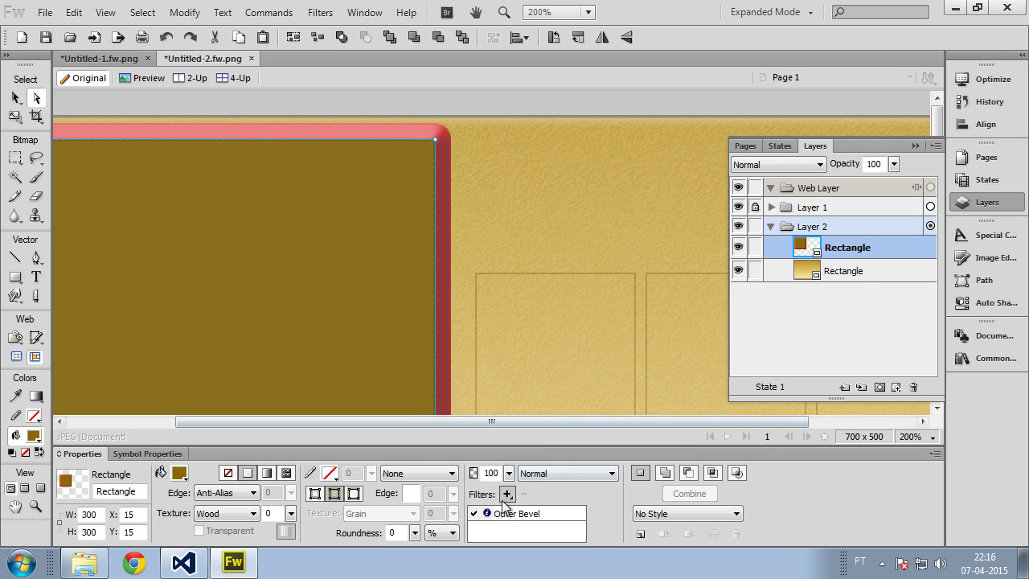
double_click(539, 514)
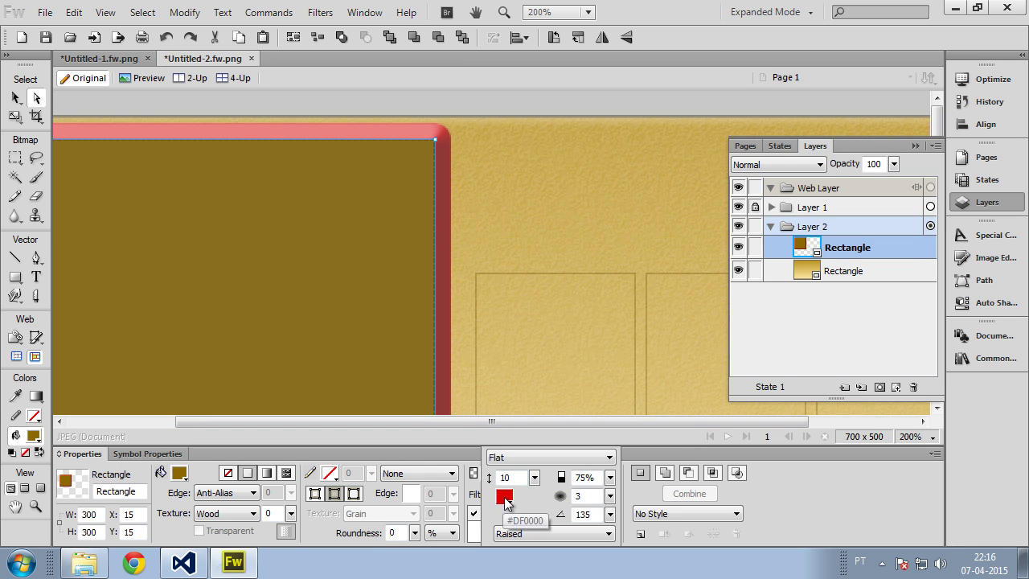
click(504, 496)
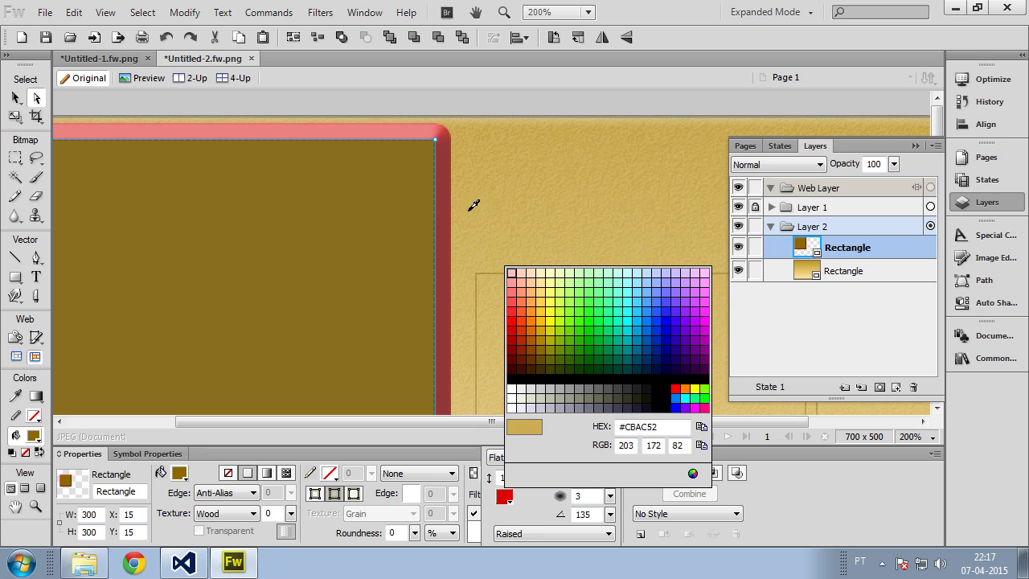
click(462, 346)
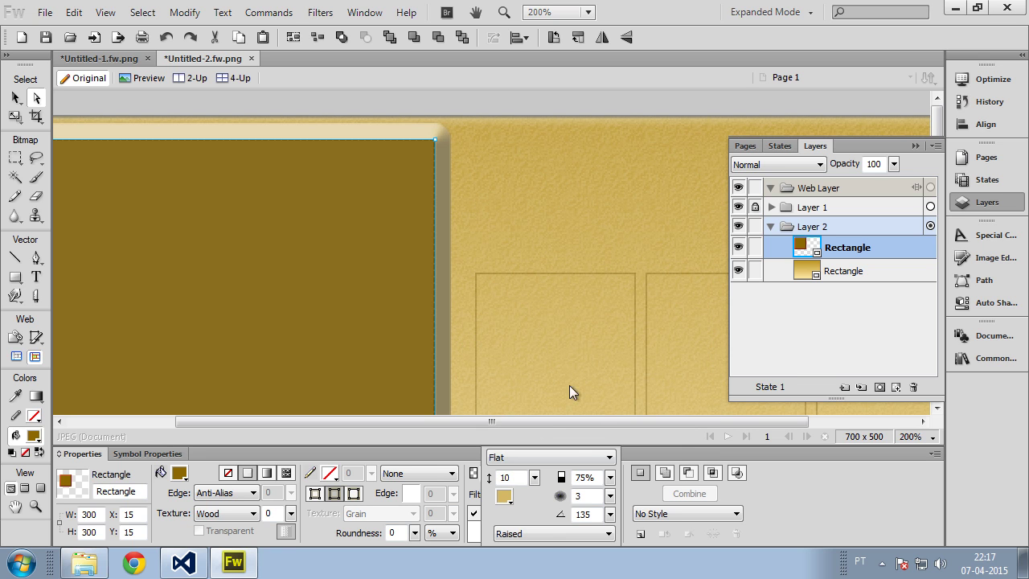
Change the Outer Bevel's button preset from Raised to Inverted
click(539, 532)
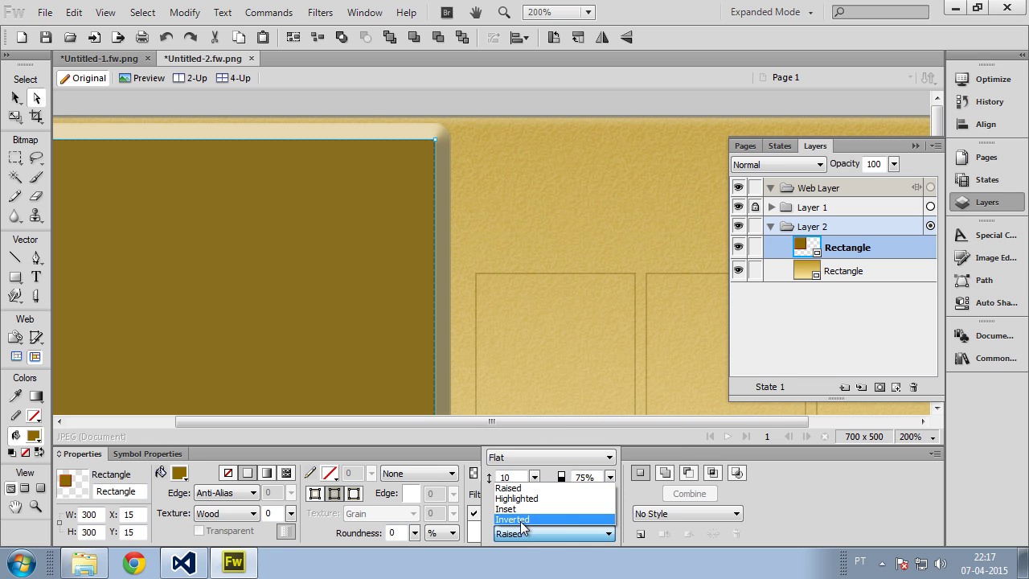
click(521, 520)
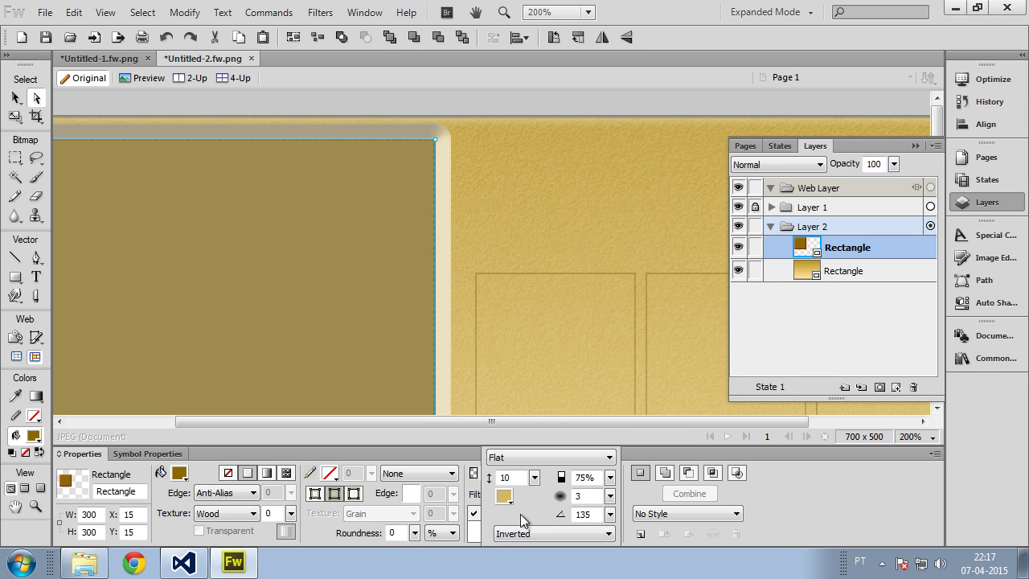
click(470, 263)
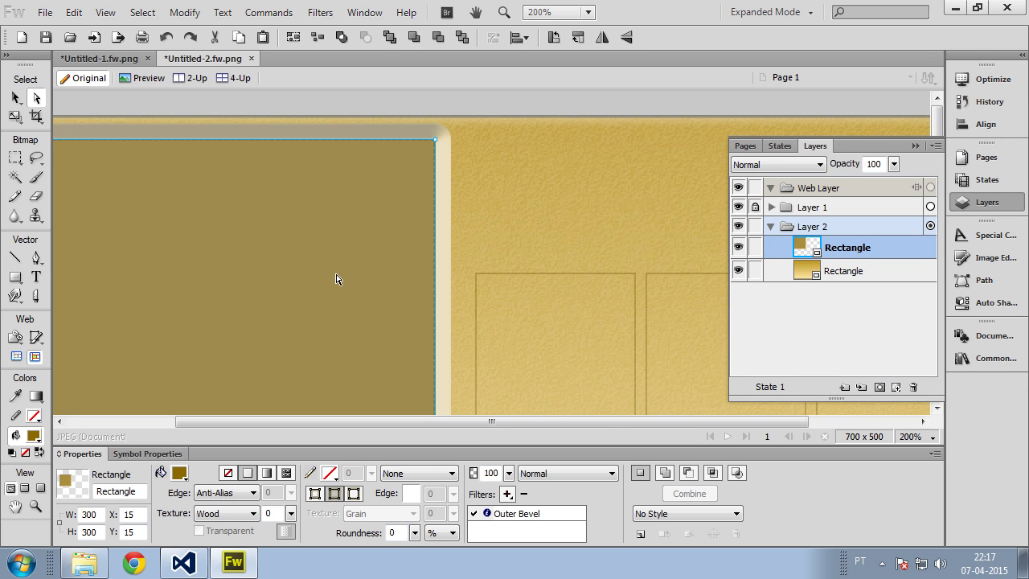
Reduce the Outer Bevel width of the brown square to 5 and deselect the square to check its edges
click(467, 230)
key(ctrl+minus)
key(ctrl+minus)
key(ctrl+minus)
key(ctrl+minus)
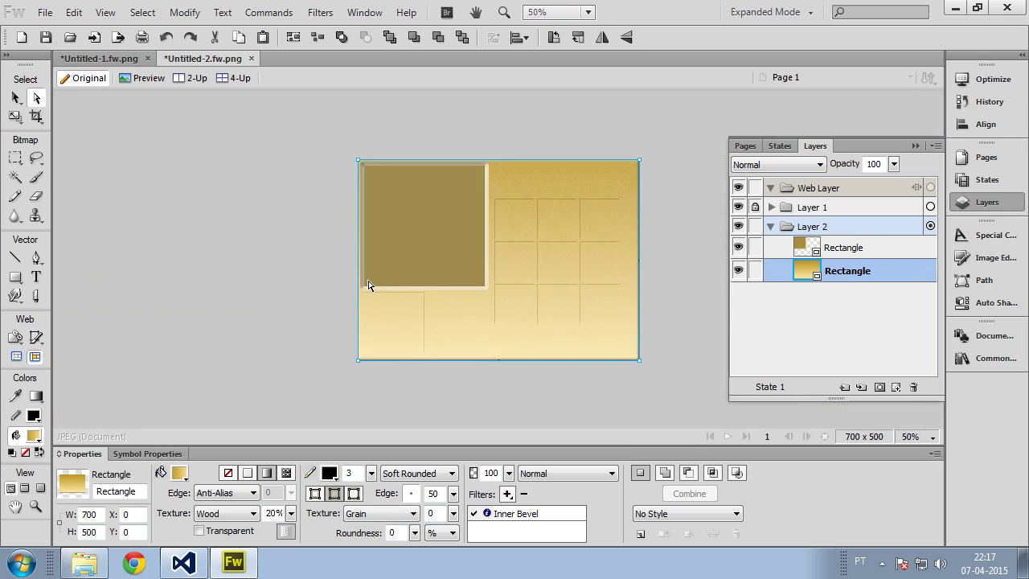
key(ctrl+equal)
key(ctrl+equal)
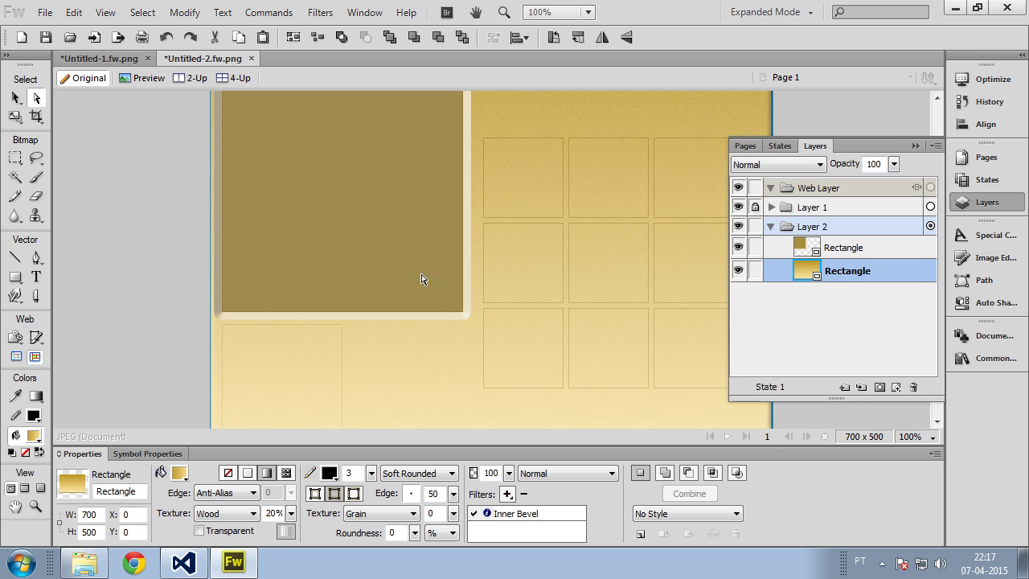
click(258, 315)
click(518, 515)
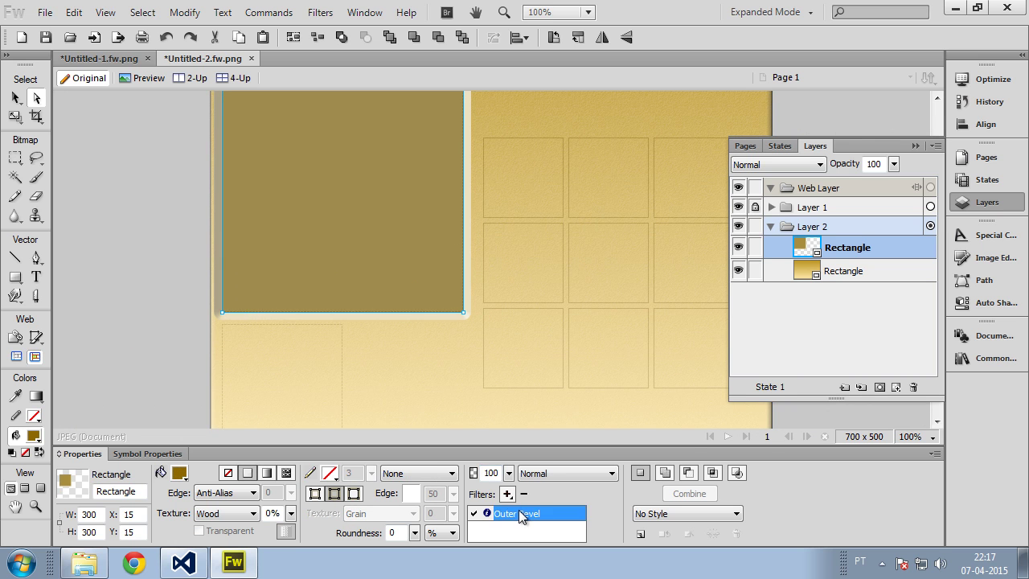
double_click(520, 516)
double_click(509, 478)
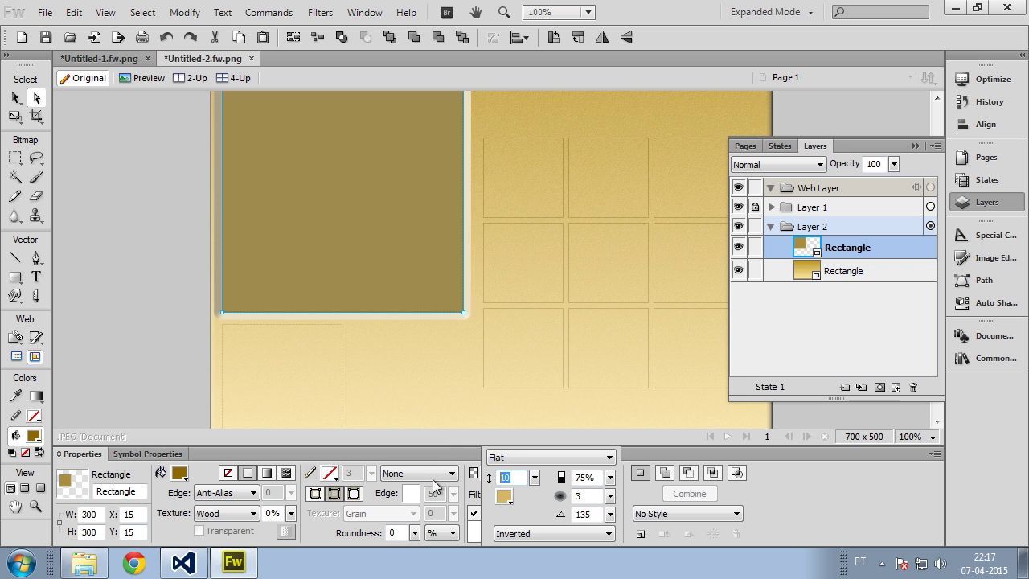
click(439, 487)
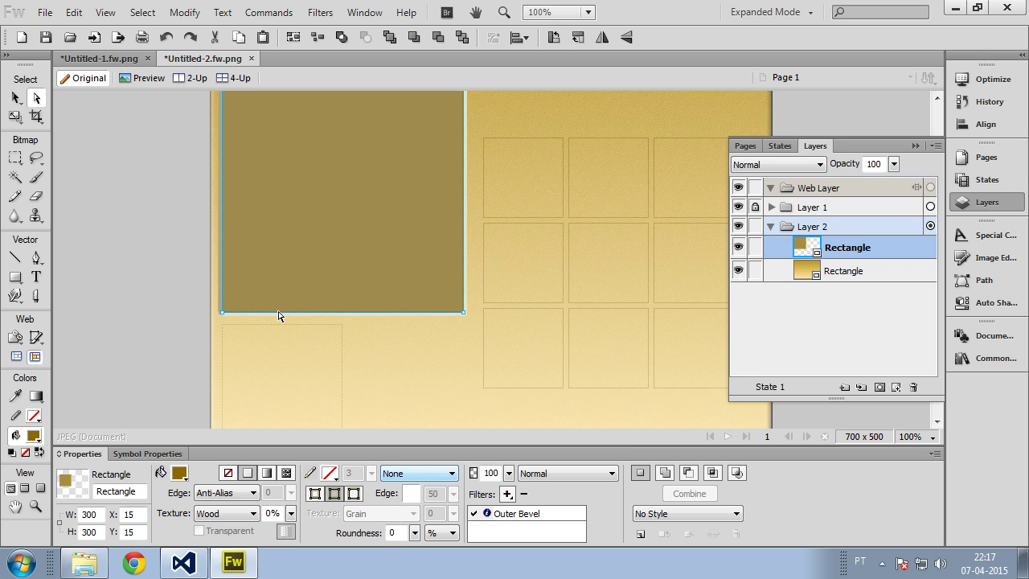
click(193, 281)
scroll(256, 286, up, 1)
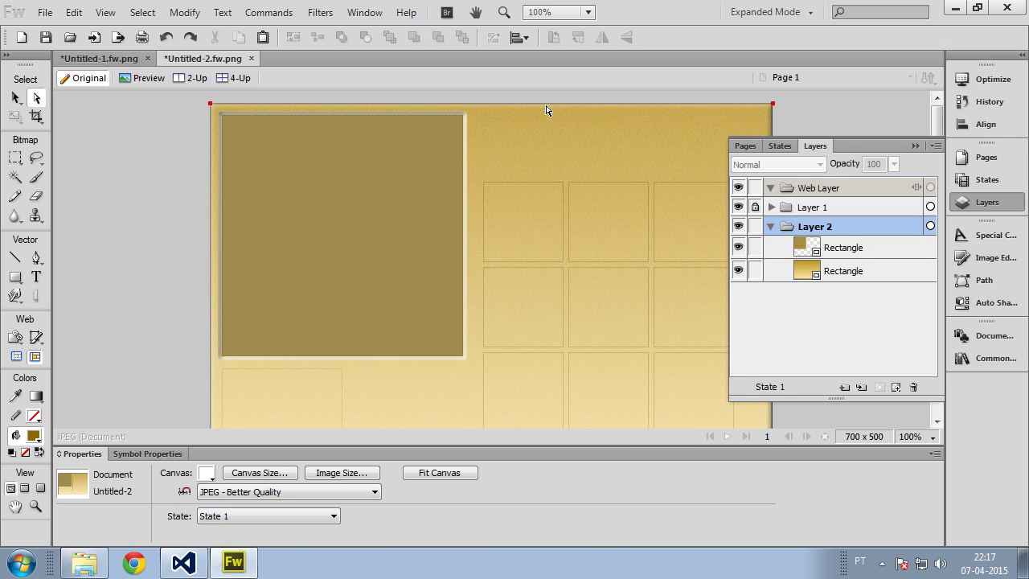
Toggle the visibility of Layer 1 and the Web Layer to compare, leaving only Layer 1 hidden
click(739, 207)
click(739, 207)
click(739, 208)
click(739, 207)
click(739, 188)
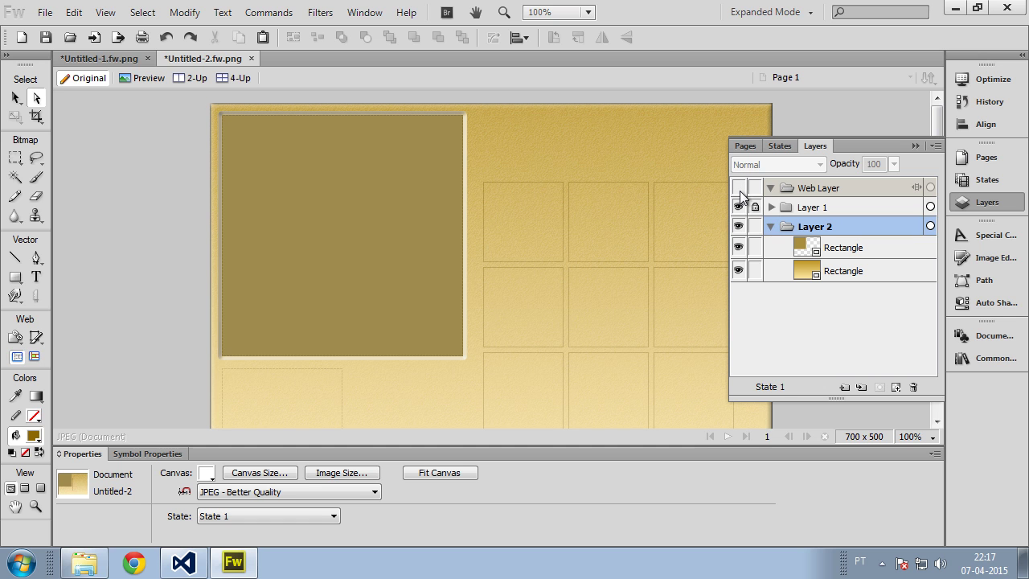
click(739, 188)
click(739, 207)
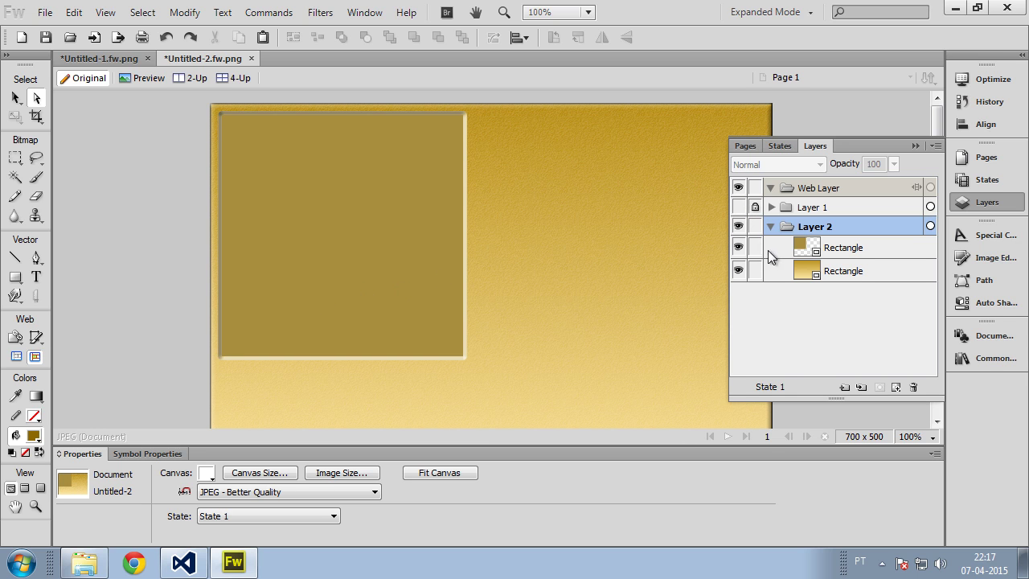
Add an Inner Glow filter to the brown square alongside its Outer Bevel
click(447, 270)
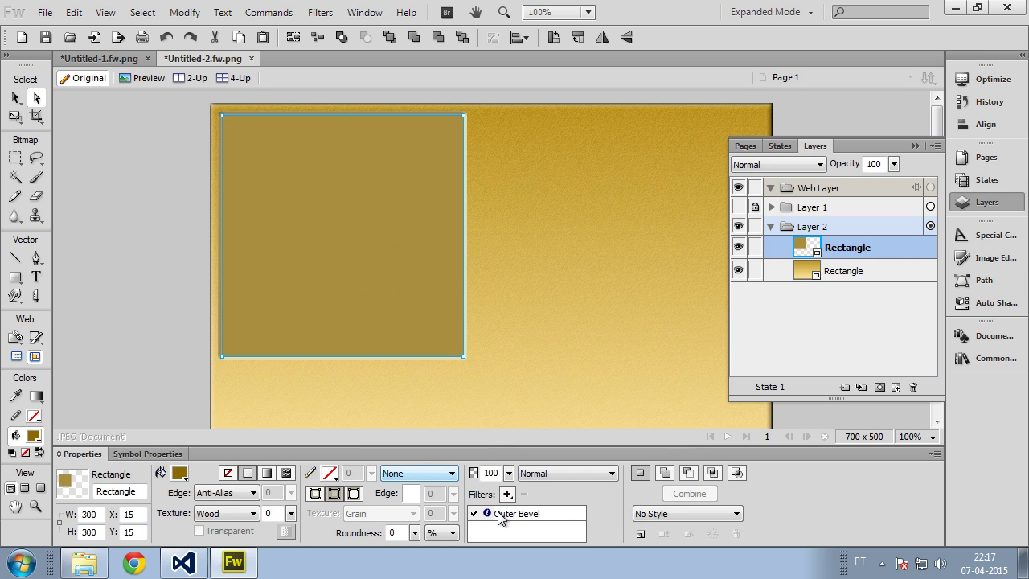
click(508, 494)
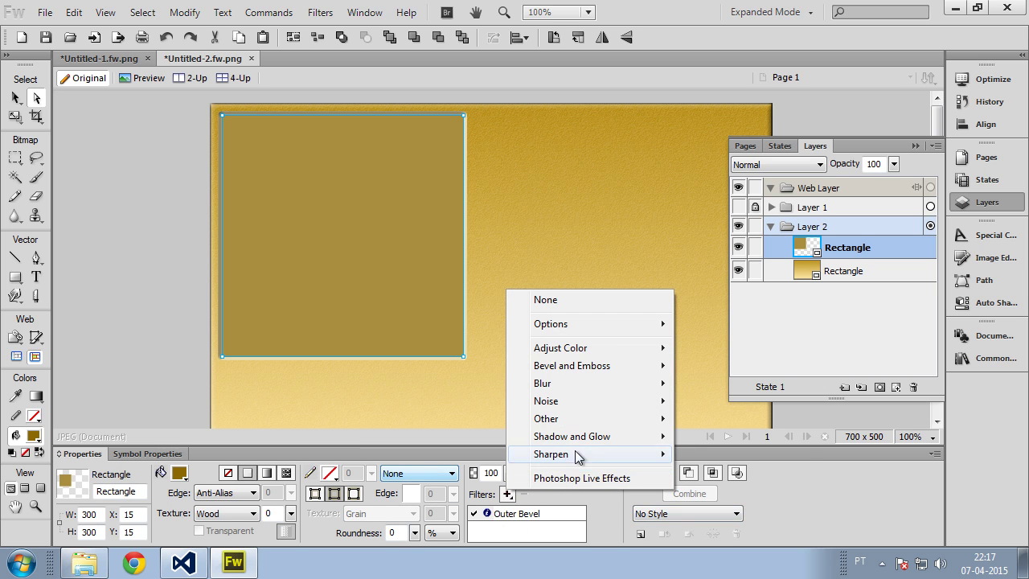
mouse_move(576, 442)
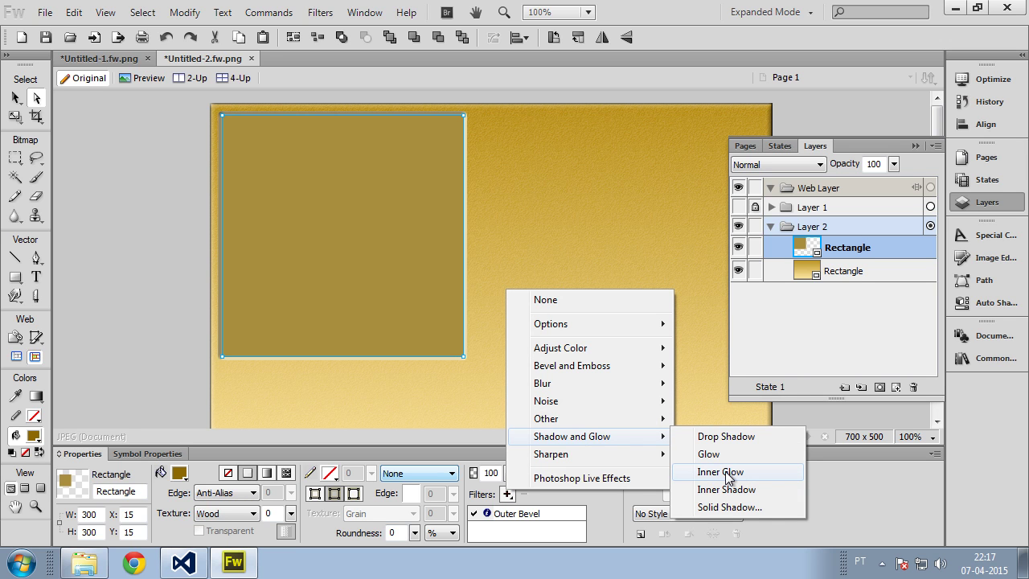
click(720, 472)
click(613, 527)
key(Return)
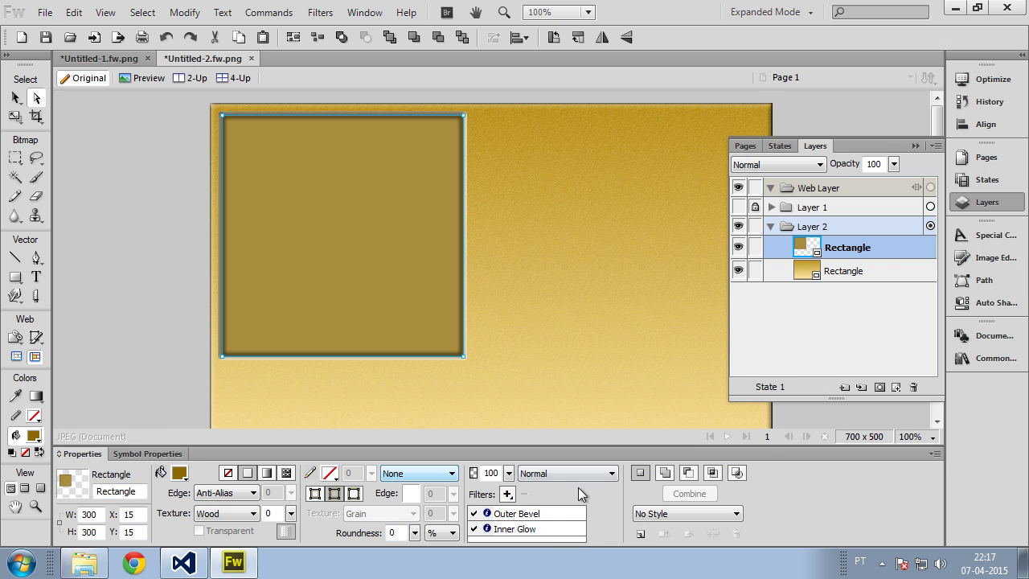
Set the Inner Glow's softness to 12 and deselect the square to view the effect
click(527, 531)
double_click(526, 530)
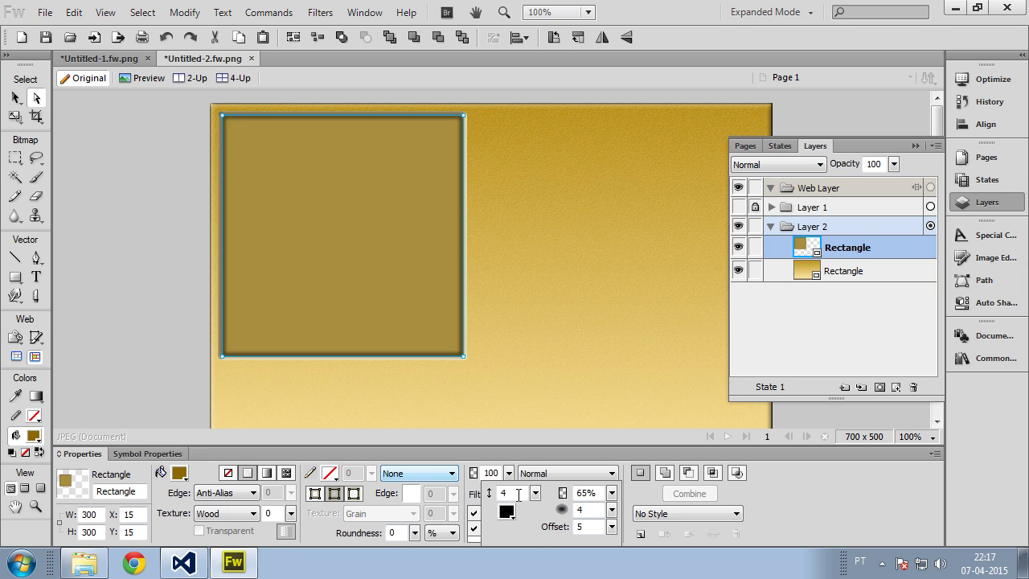
key(Tab)
text(12)
key(Return)
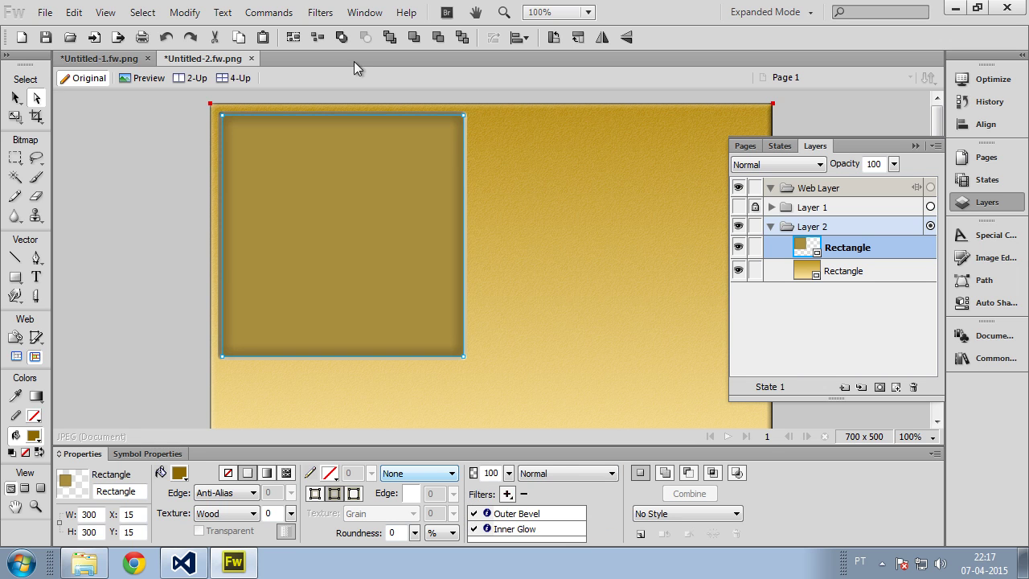
click(138, 214)
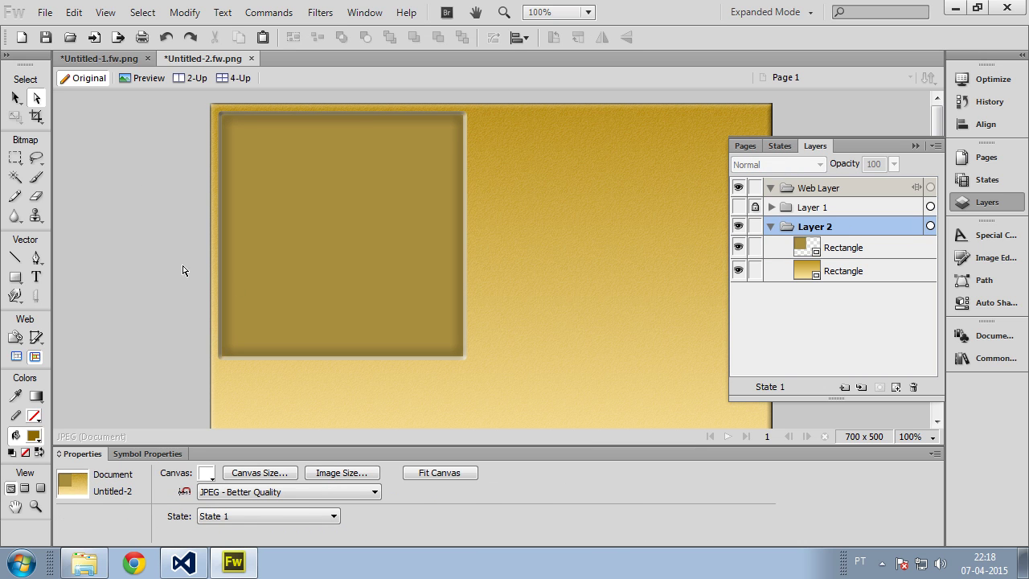
Raise the Outer Bevel's contrast on the brown square to 100% and deselect the square
click(267, 337)
click(529, 514)
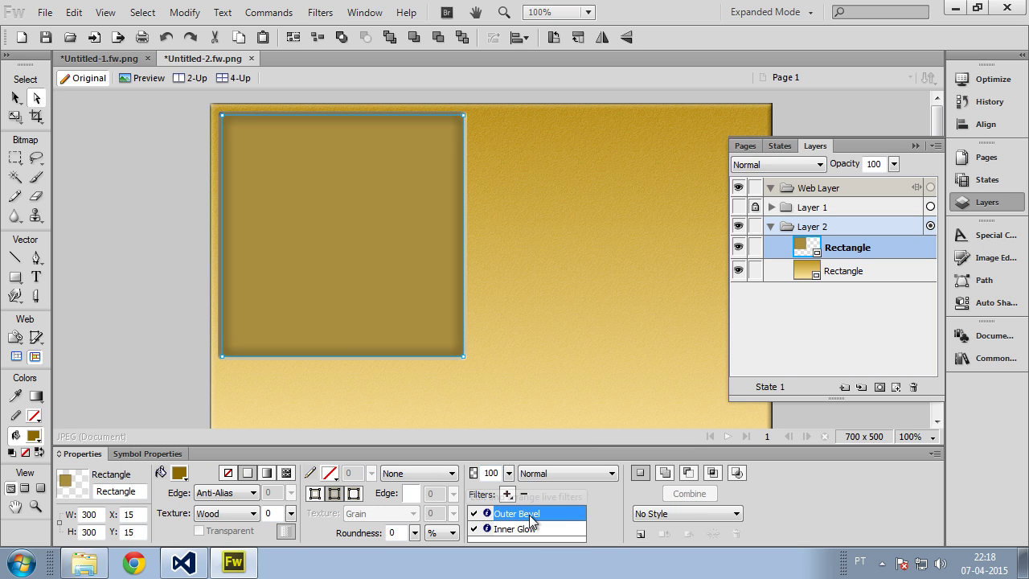
double_click(531, 515)
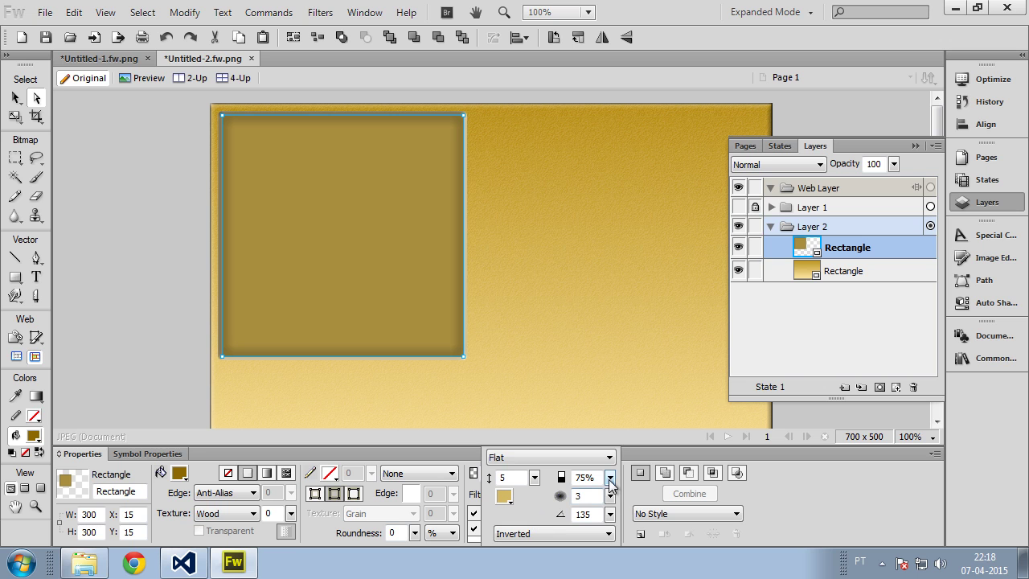
click(617, 398)
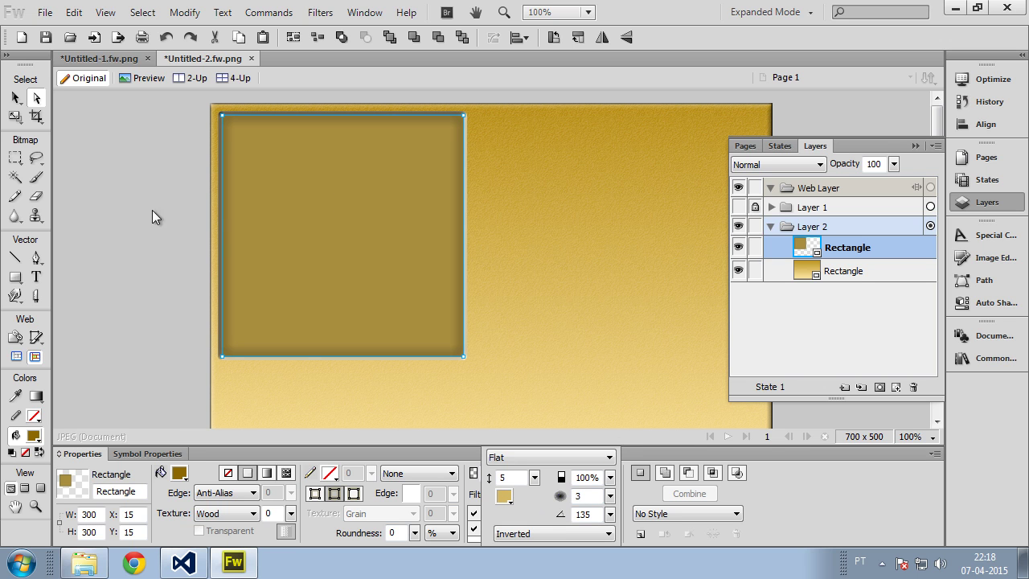
click(136, 246)
click(147, 265)
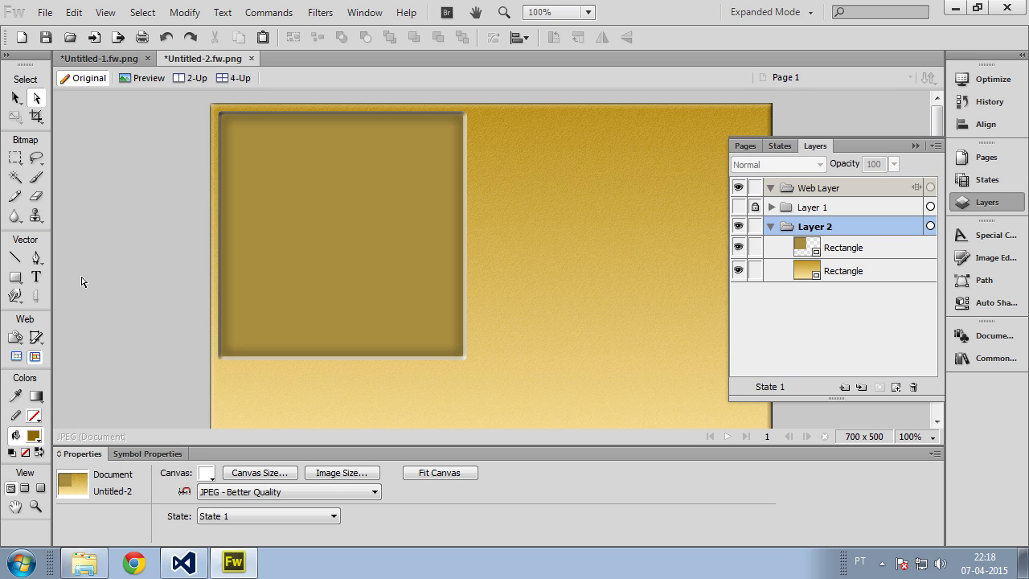
Review the square's Outer Bevel settings, set its Inner Glow offset to 4, and deselect the square
click(366, 357)
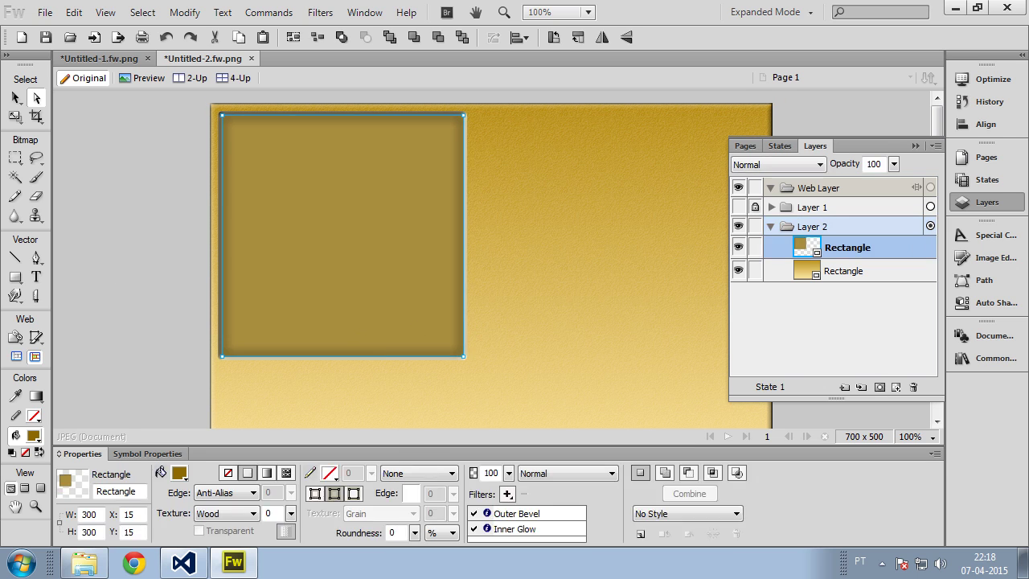
click(522, 514)
double_click(522, 514)
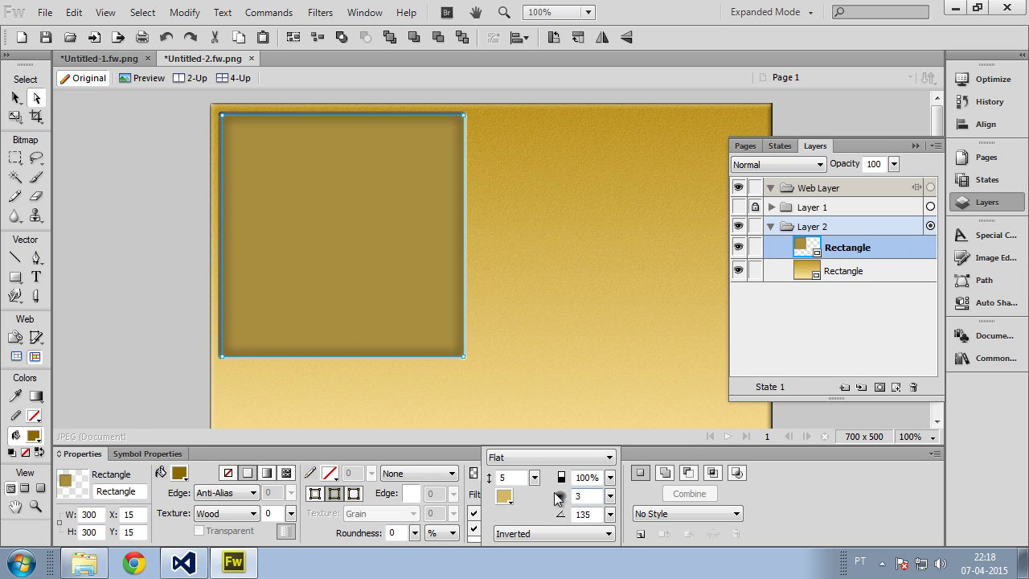
key(Return)
double_click(515, 531)
click(589, 528)
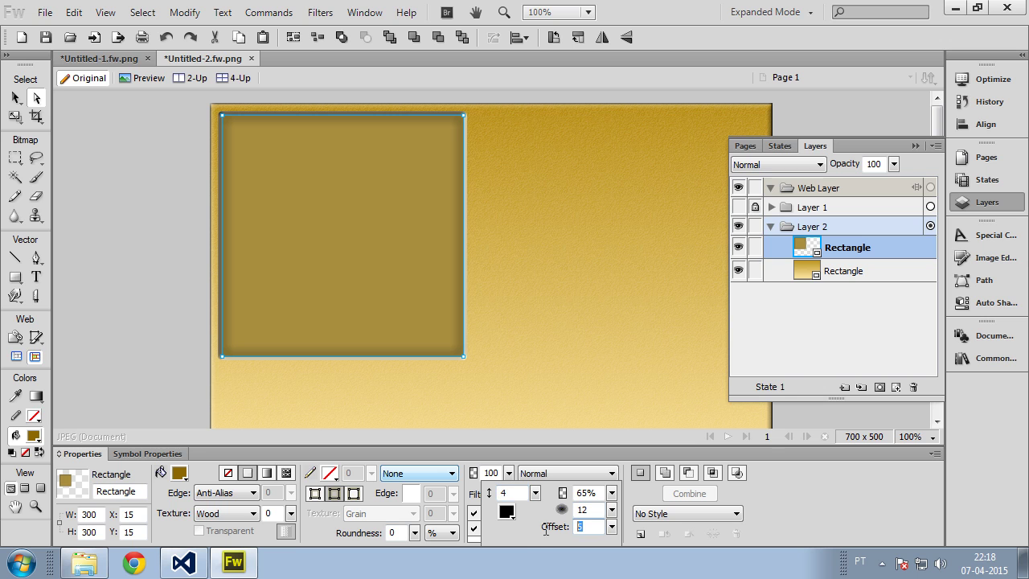
text(4)
key(Return)
click(112, 197)
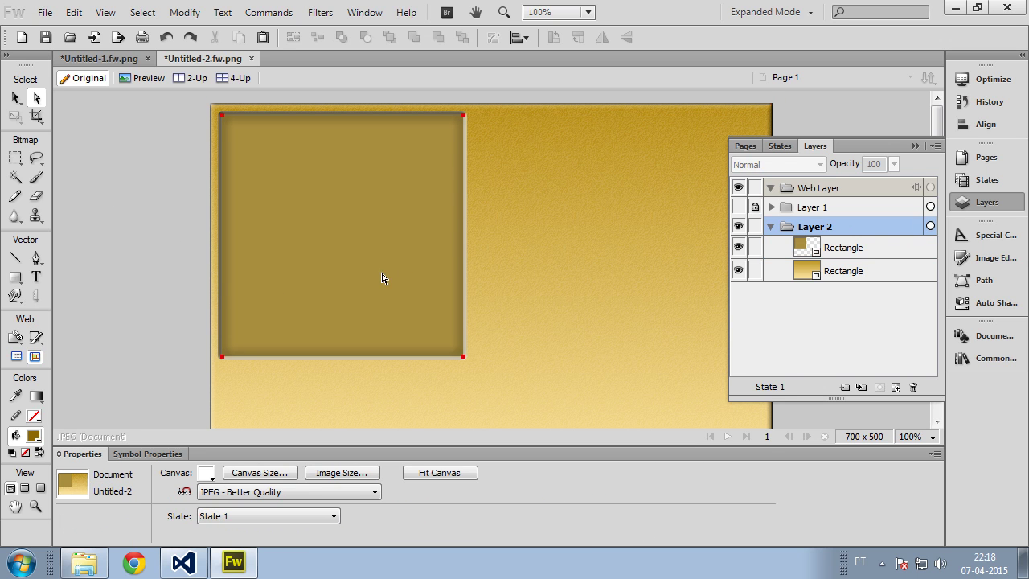
Show Layer 1 and draw a 150 x 150 rectangle at X 15 over the small square outline below the large panel
scroll(139, 272, down, 3)
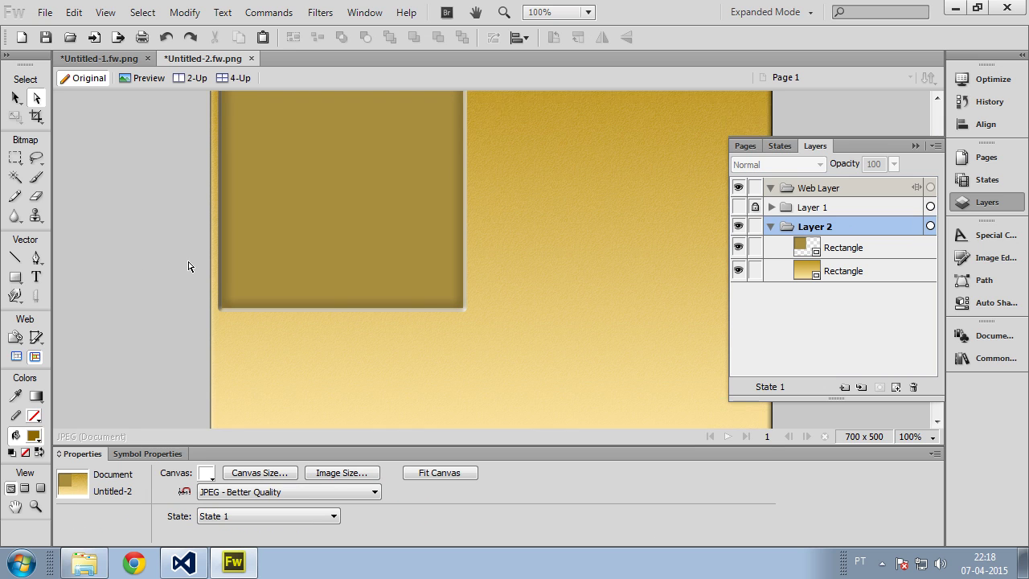
scroll(168, 312, up, 1)
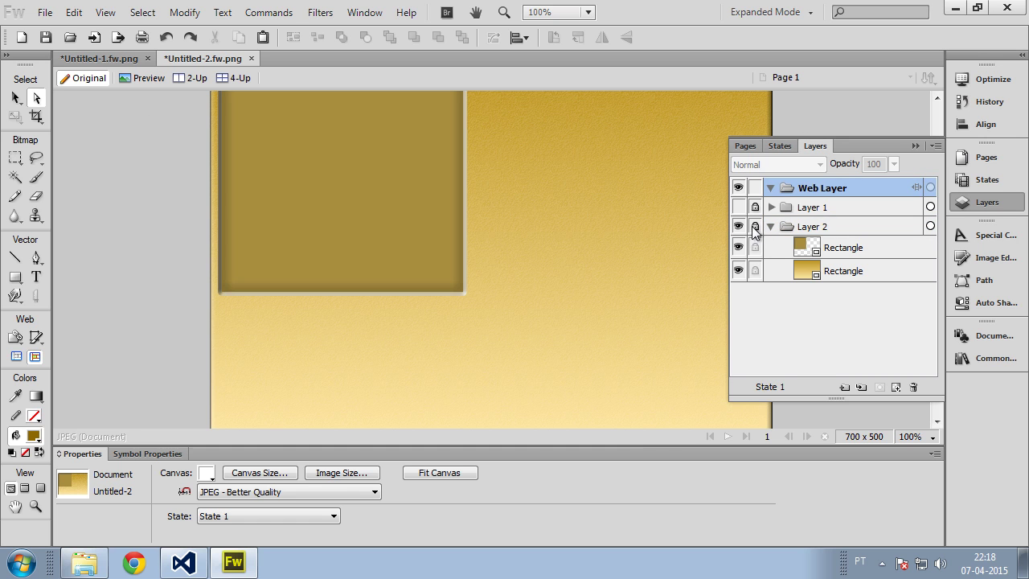
click(738, 206)
scroll(232, 345, down, 1)
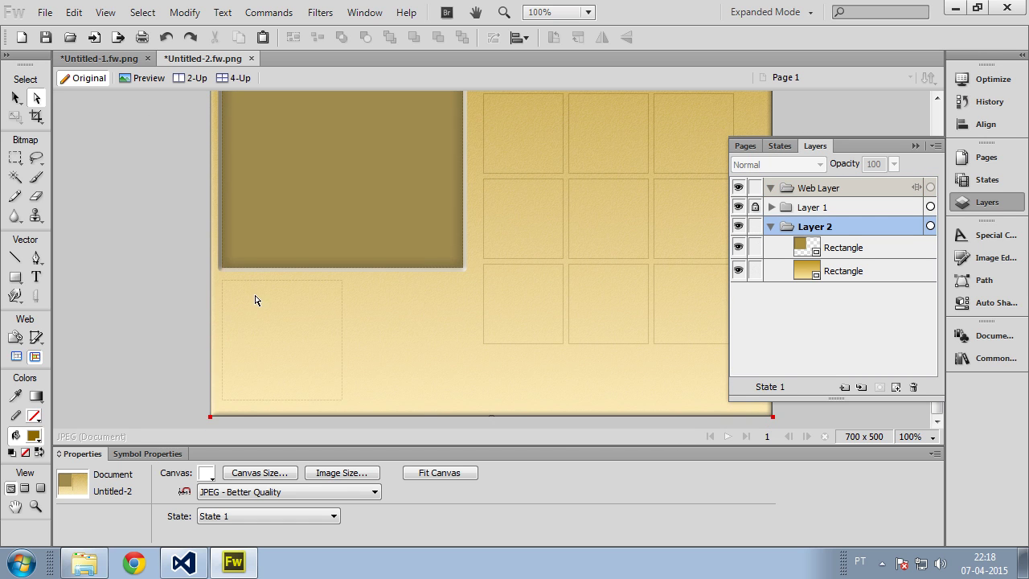
click(15, 277)
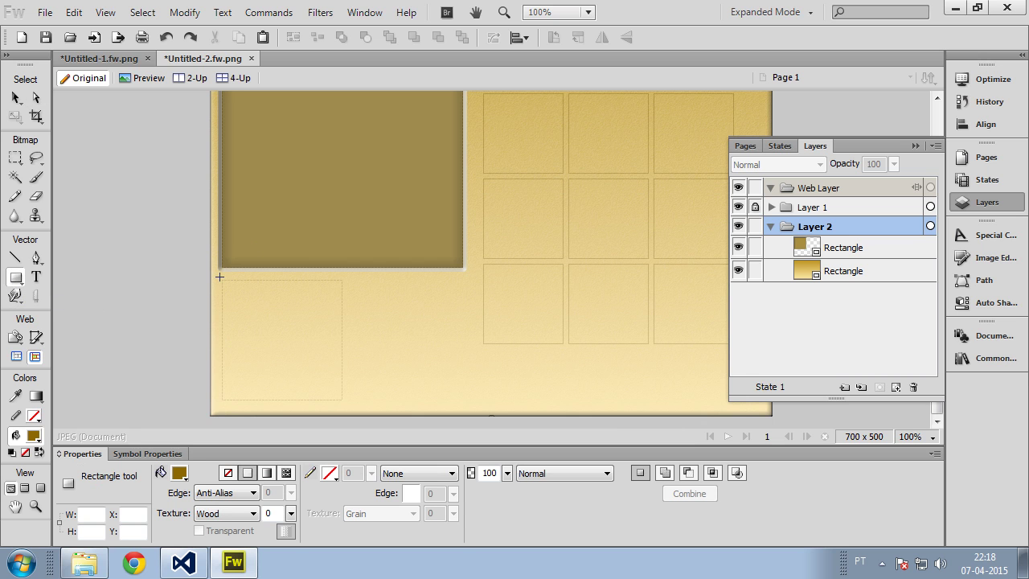
drag(223, 281, 342, 400)
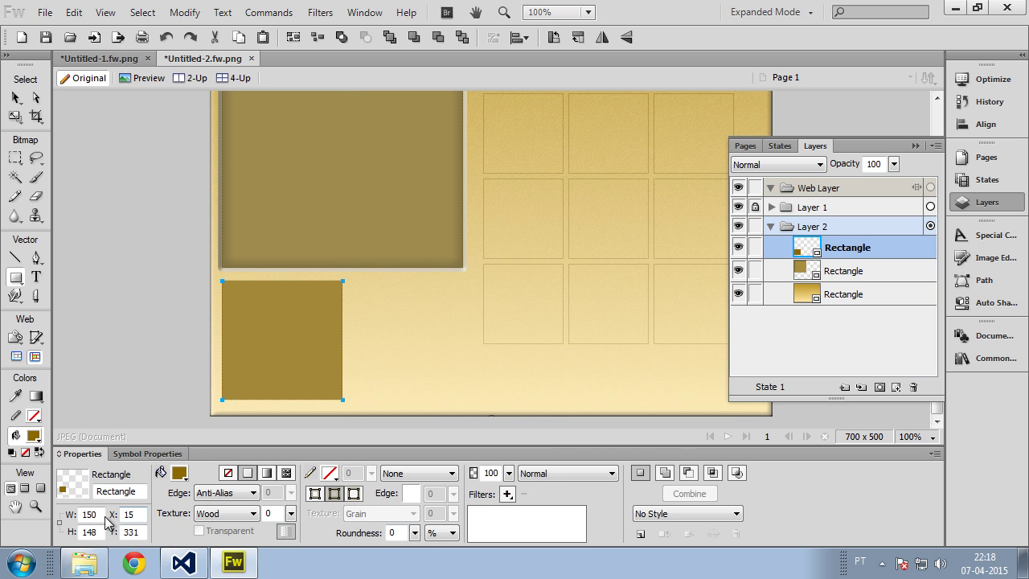
text(1)
key(Tab)
text(15)
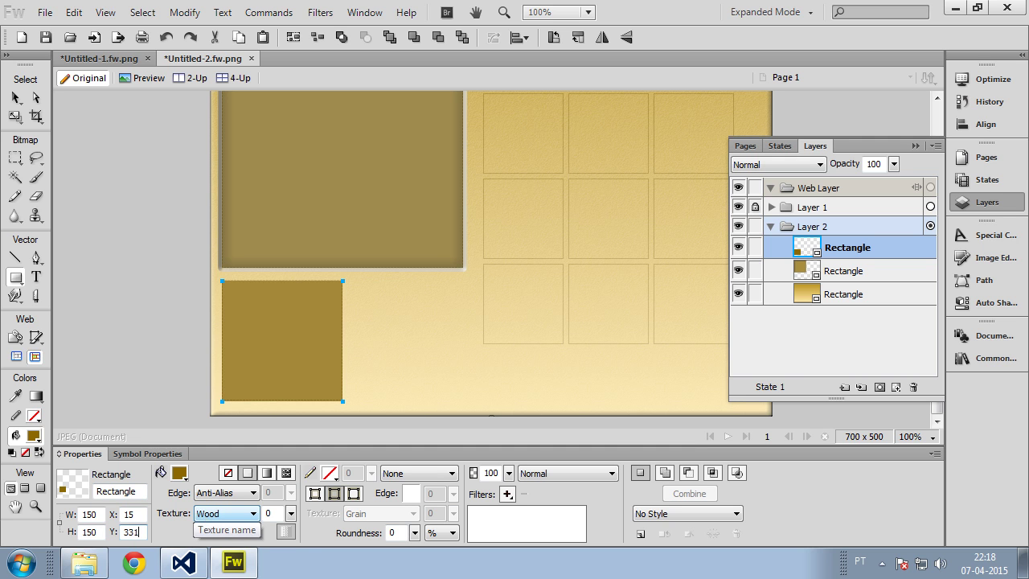
Check the pic_exemplo picture box's location in Visual Studio, and set the small square's Y position to 330 in Fireworks
click(183, 562)
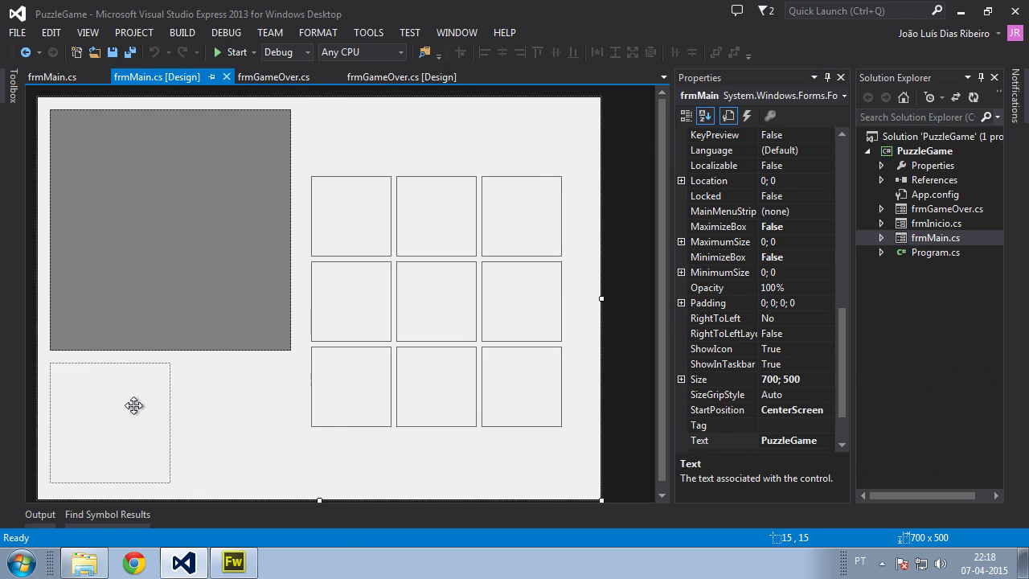
click(167, 399)
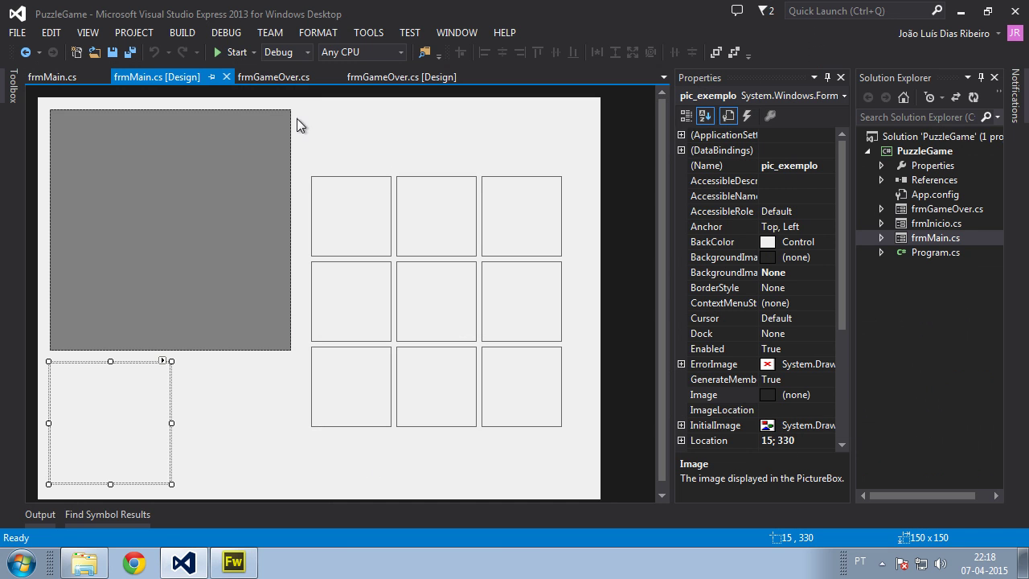
click(243, 556)
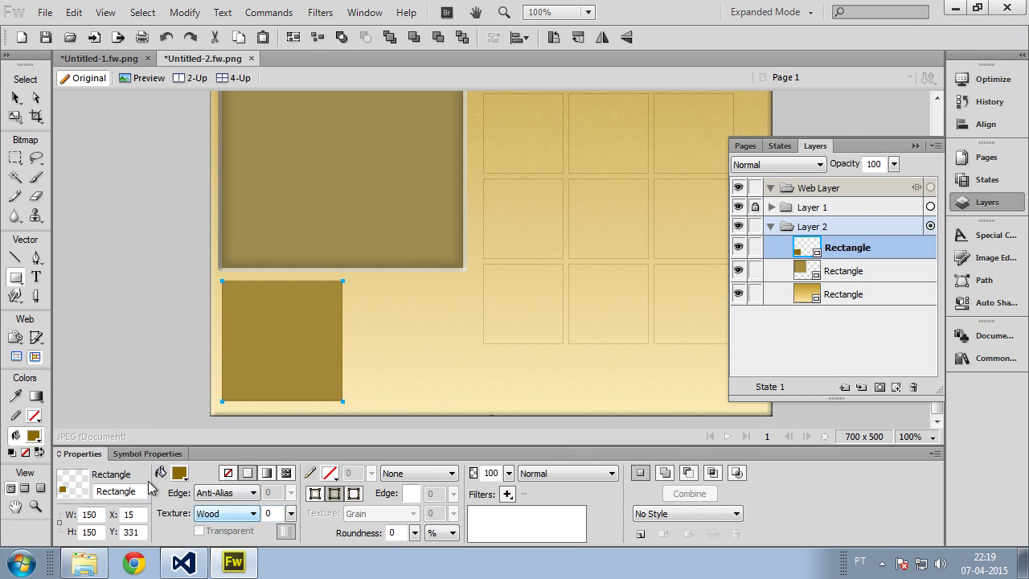
click(144, 530)
text(0)
key(Return)
Change the small square's fill to dark brown and deselect it
click(178, 472)
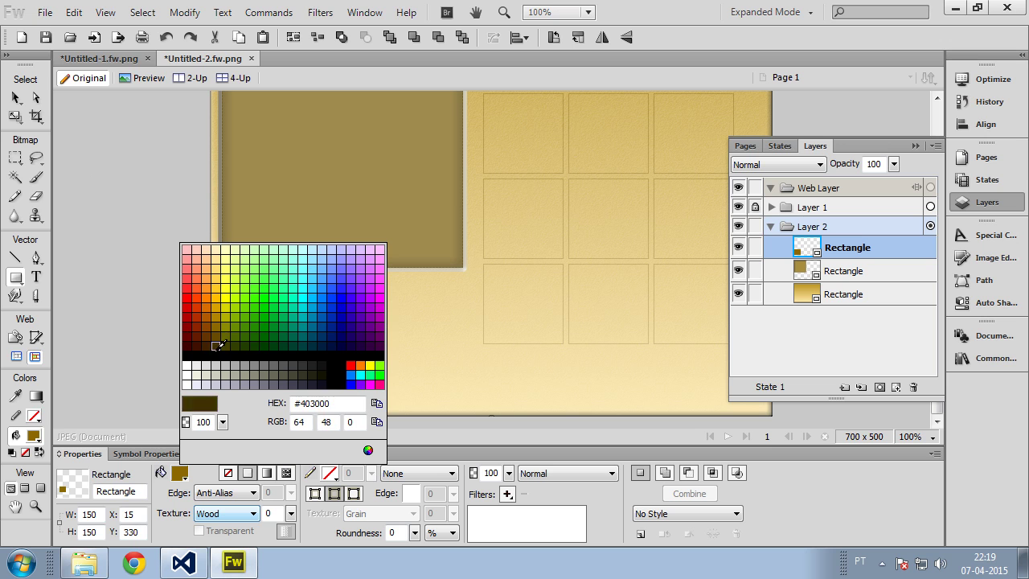
click(208, 346)
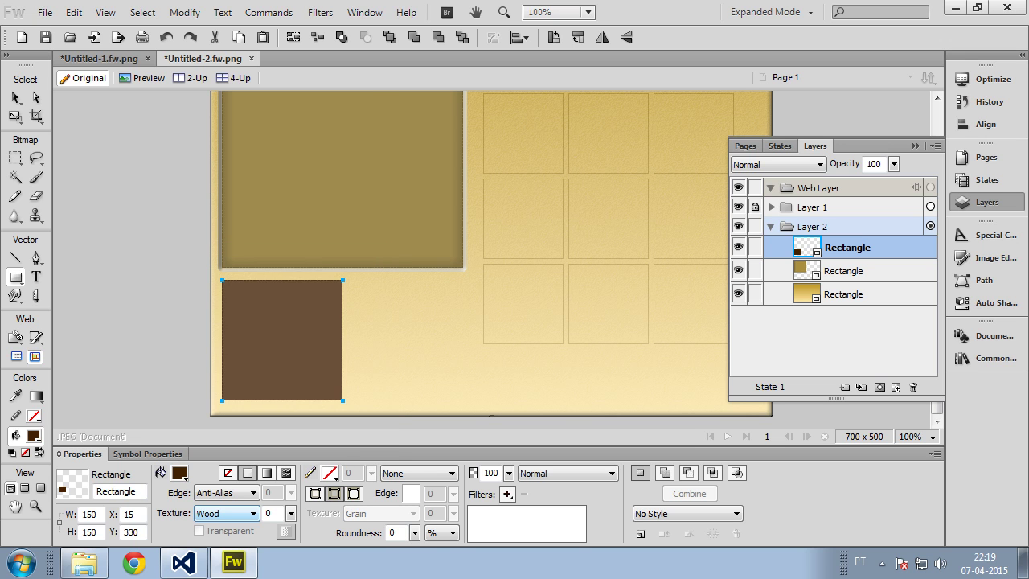
click(36, 97)
click(185, 241)
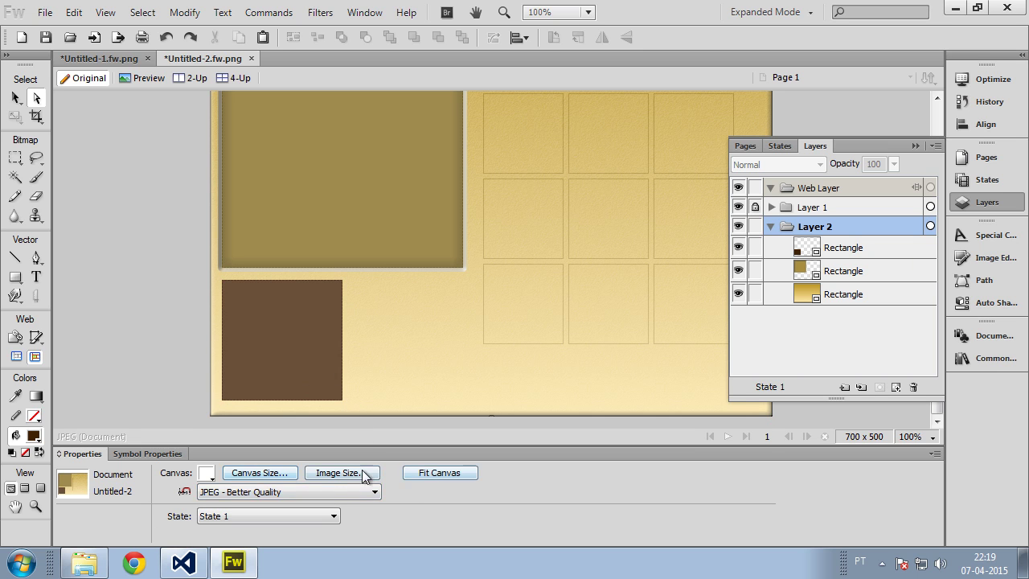
Apply an Unnatural 3D Glow stroke of size 10 to the dark brown square and deselect it
click(260, 357)
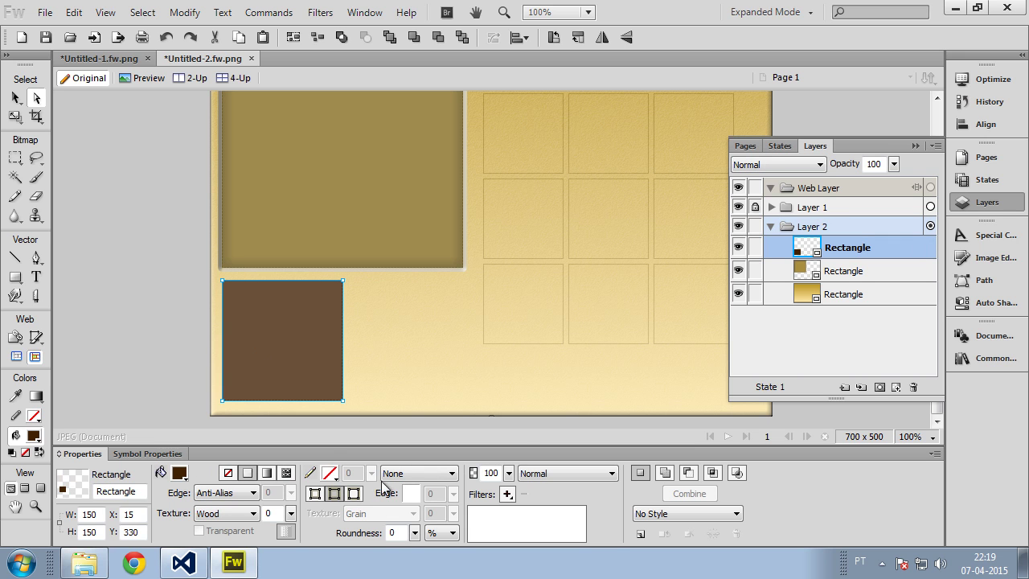
click(402, 476)
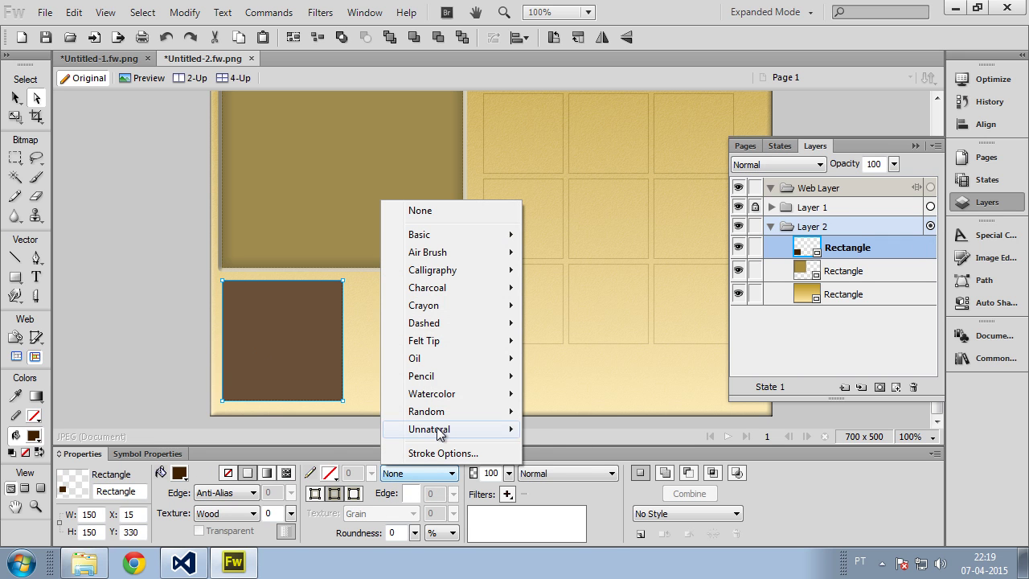
mouse_move(439, 432)
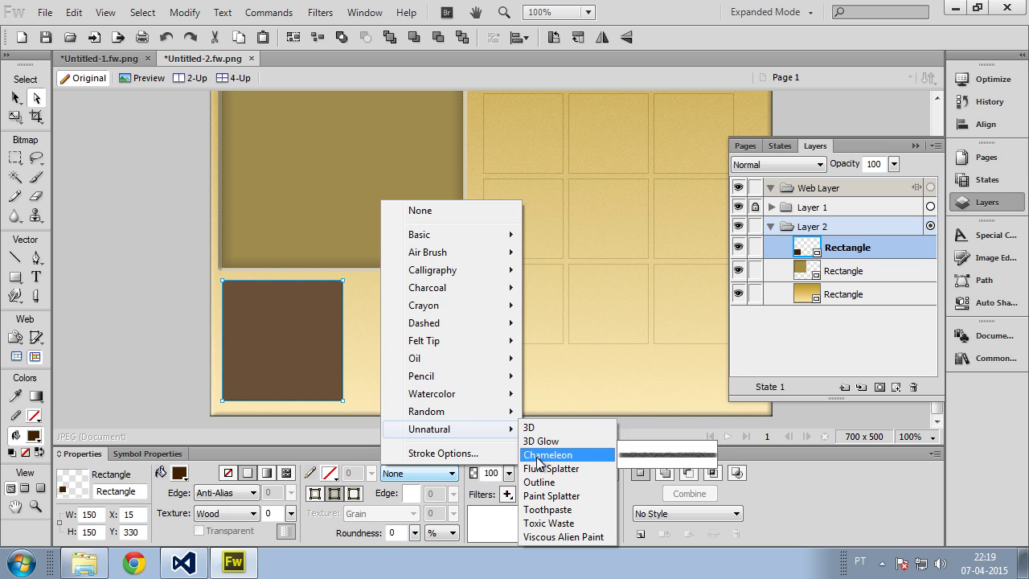
click(542, 441)
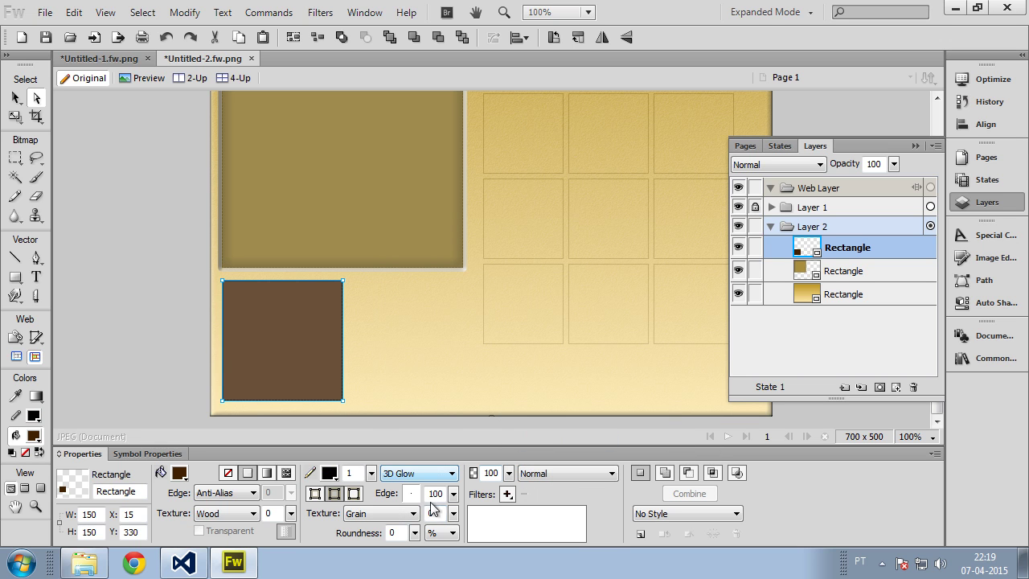
double_click(361, 473)
text(10)
key(Return)
click(80, 290)
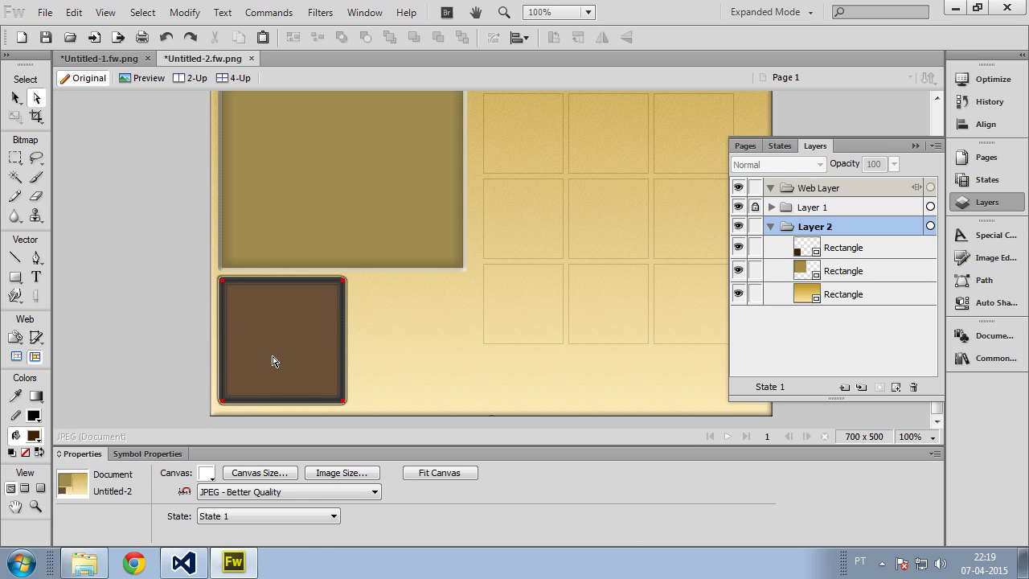
Hide Layer 1 and set the dark brown square's stroke size to 5
key(ctrl+equal)
click(738, 207)
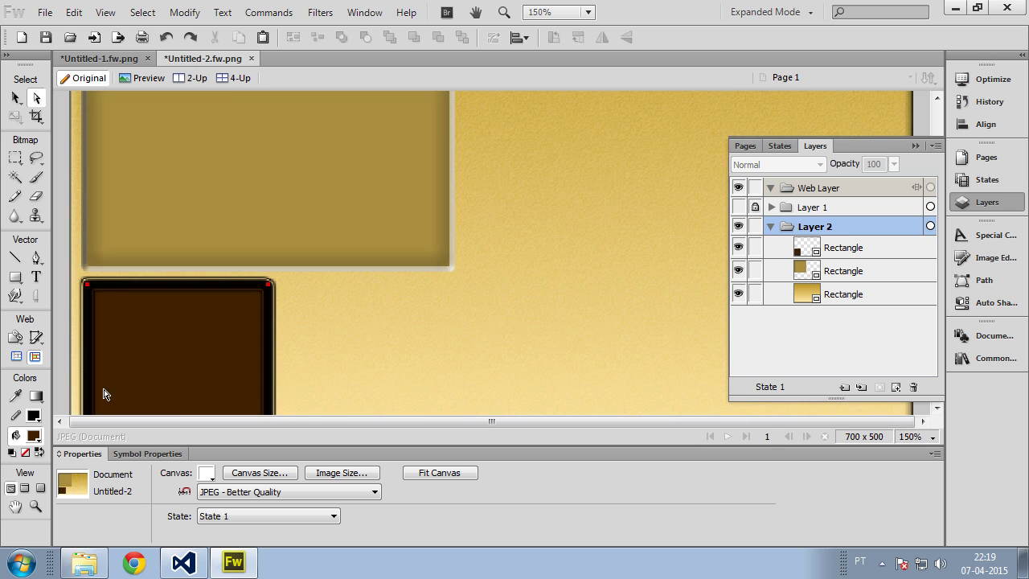
key(h)
key(ctrl+equal)
scroll(427, 294, down, 1)
key(a)
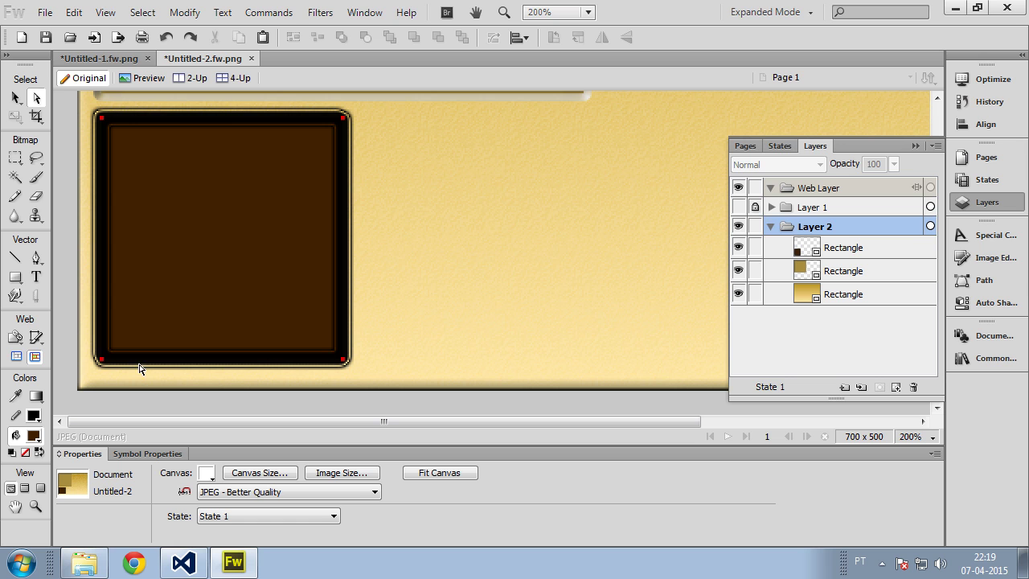
click(149, 265)
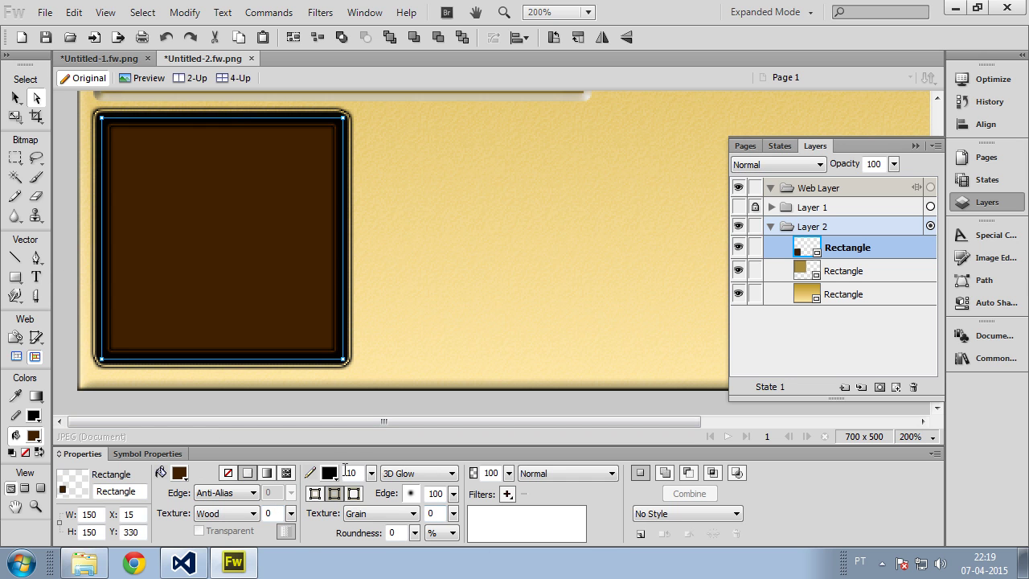
click(351, 474)
text(5)
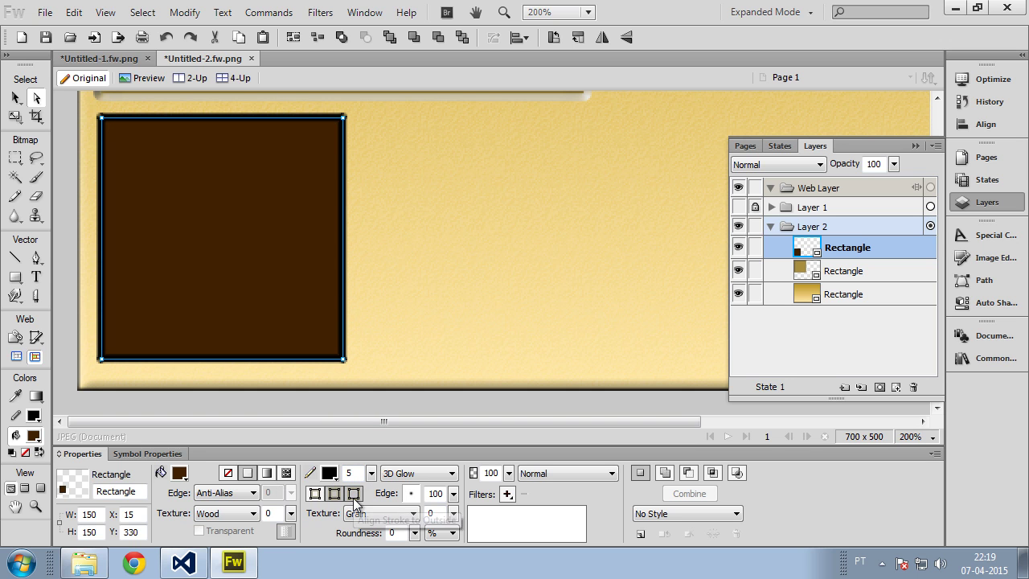
Try the inside stroke alignment on the dark brown square, align the stroke to the outside, and deselect the square
click(316, 494)
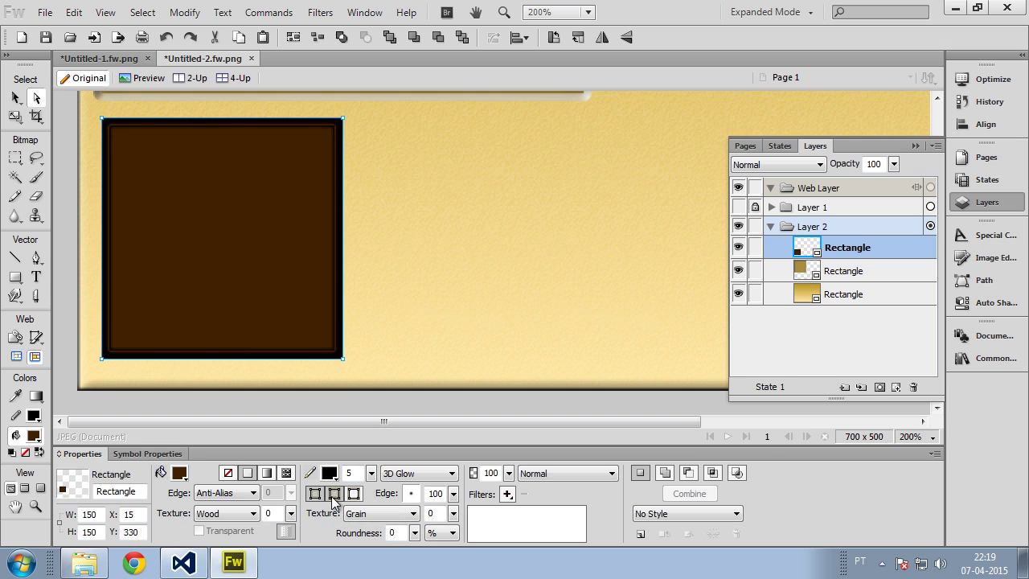
click(354, 493)
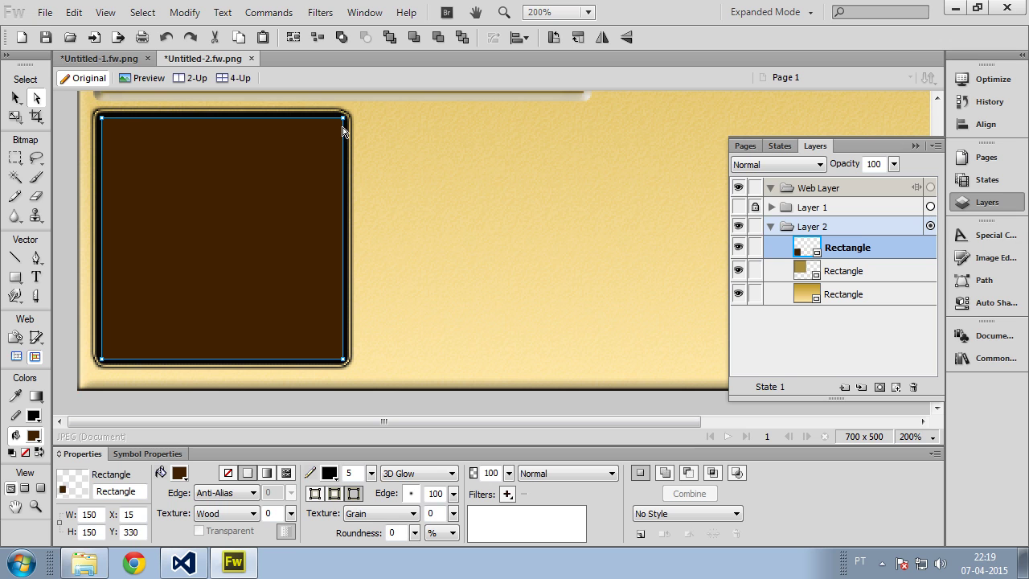
click(69, 287)
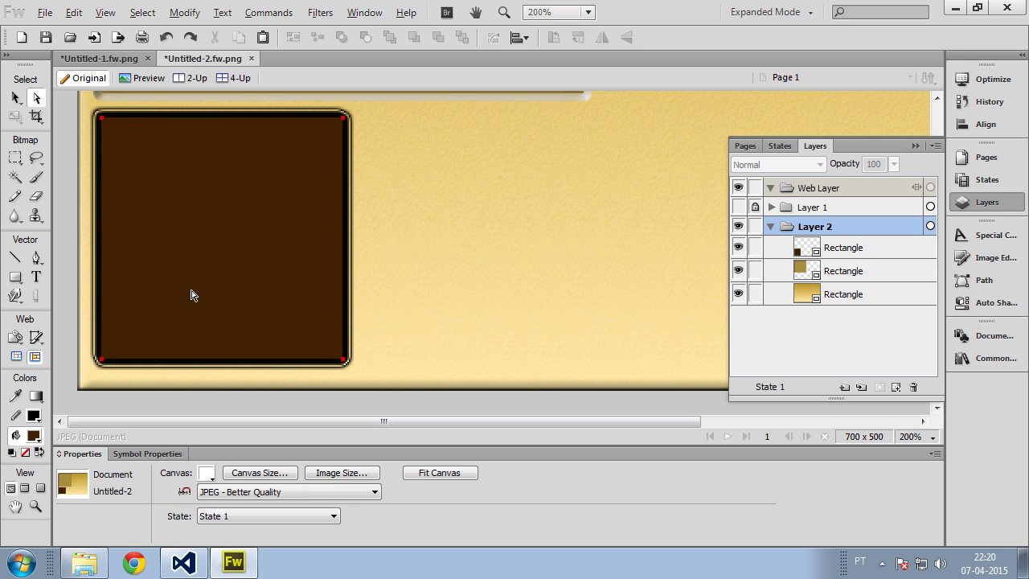
Draw a closed wavy path about 583 x 436 from beside the dark square to beyond the canvas's right edge with the Pen tool
scroll(214, 280, down, 3)
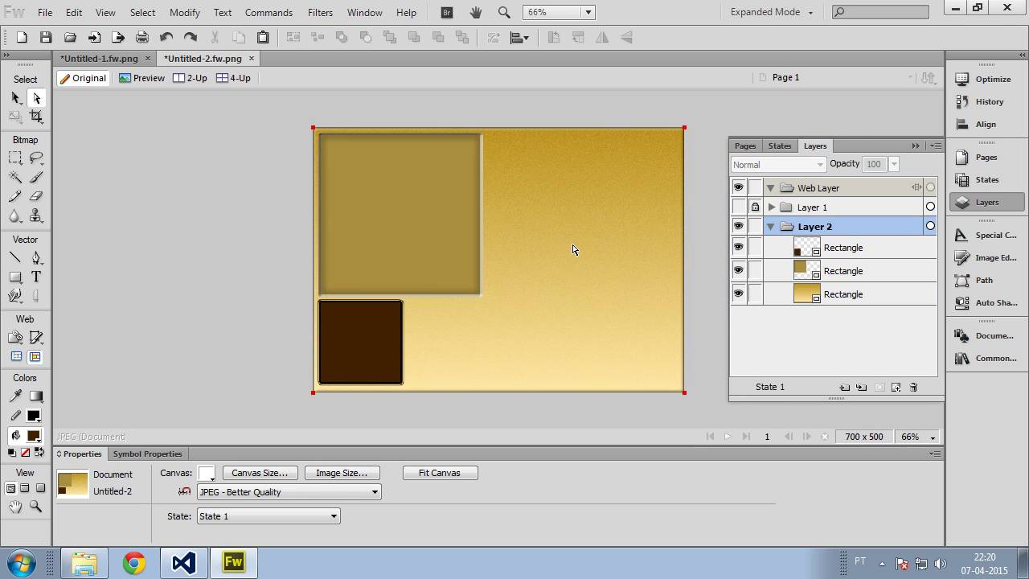
click(37, 257)
click(407, 399)
drag(445, 331, 502, 307)
drag(581, 344, 603, 281)
drag(540, 208, 594, 155)
drag(709, 191, 718, 165)
click(708, 417)
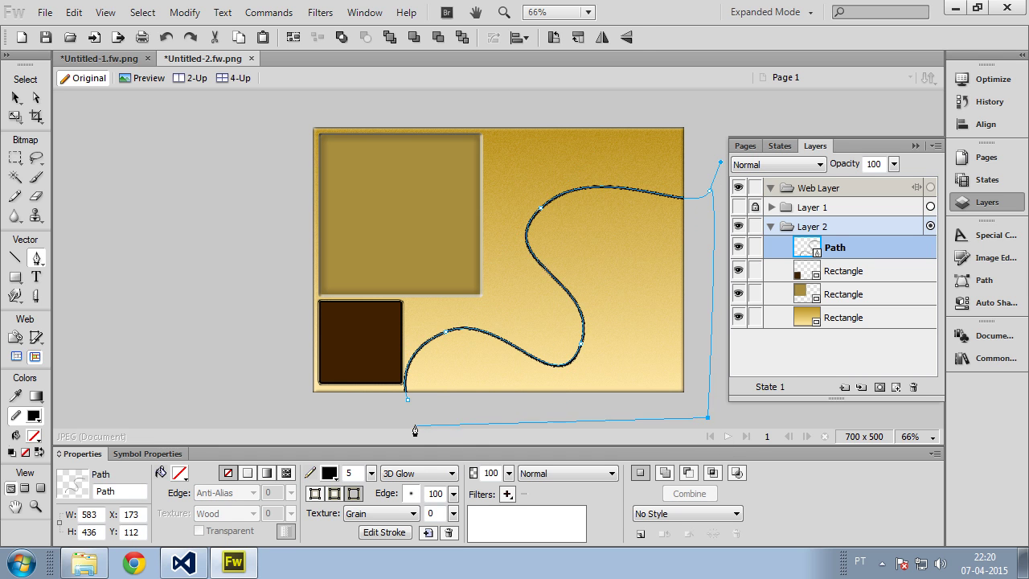
click(407, 399)
Remove the wavy shape's stroke and fill it with black (#000000)
click(37, 97)
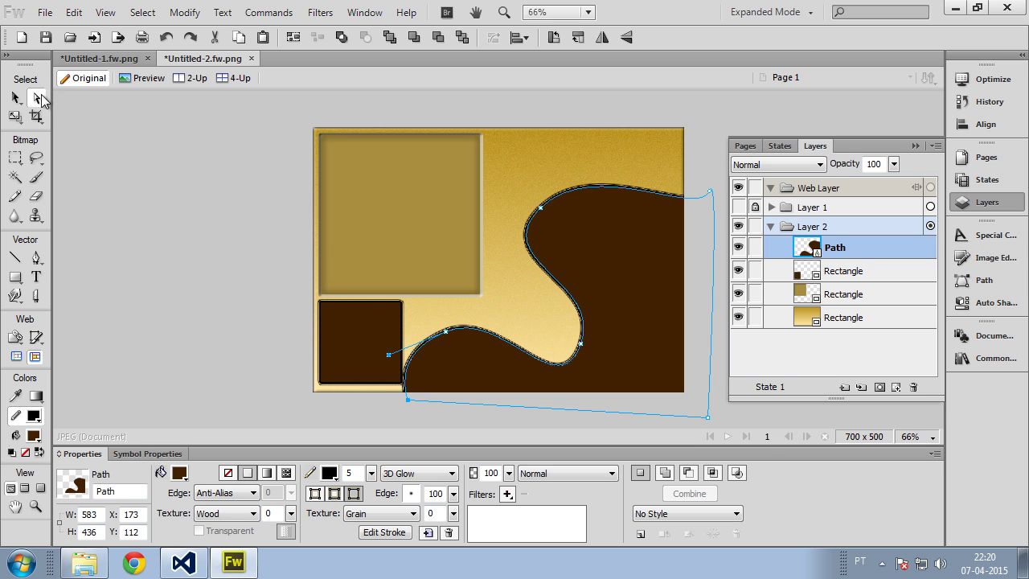
click(414, 473)
click(421, 210)
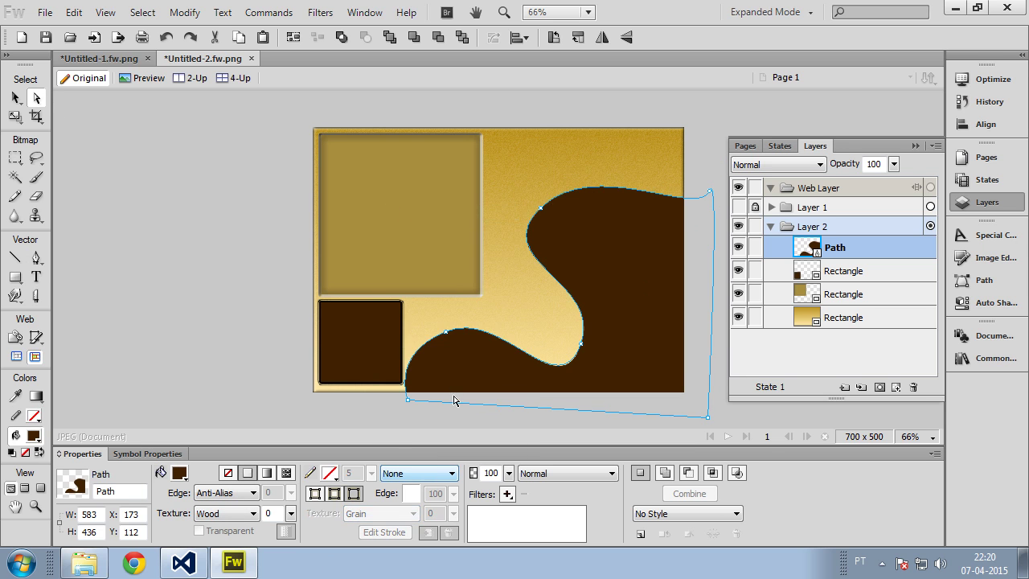
click(180, 473)
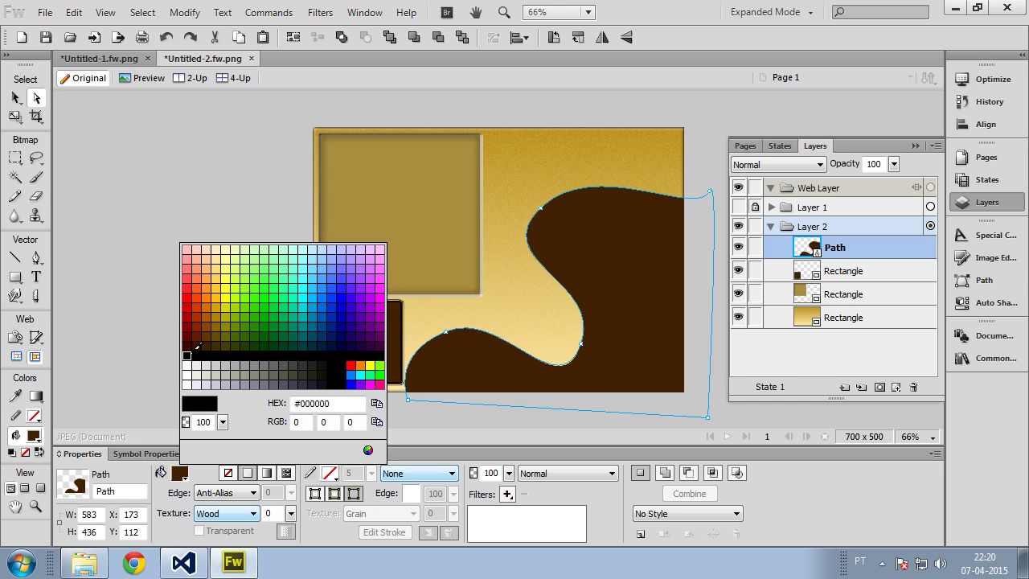
click(187, 353)
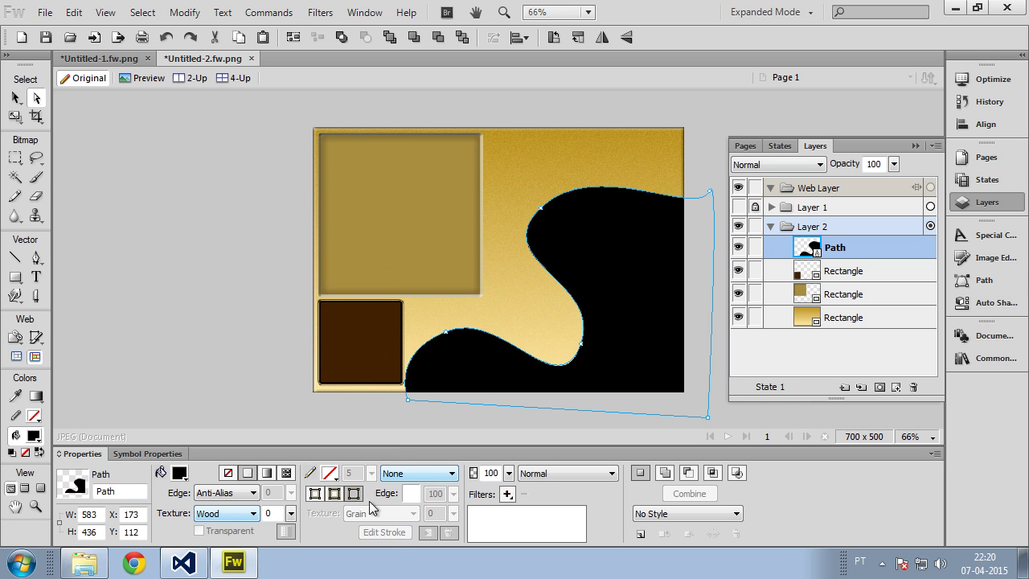
Set the black wavy shape's opacity to 5 and deselect it
double_click(492, 474)
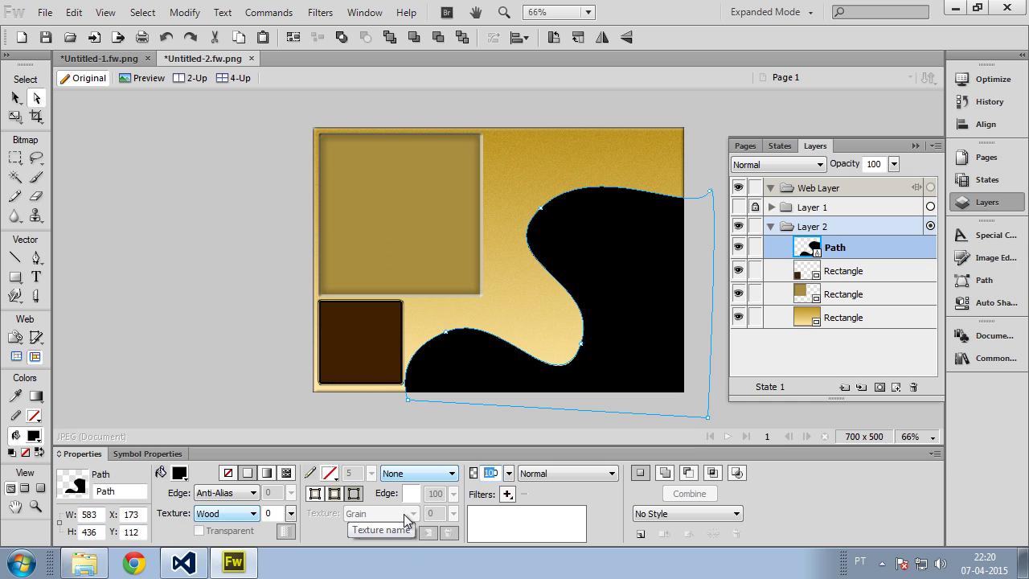
text(5)
key(Return)
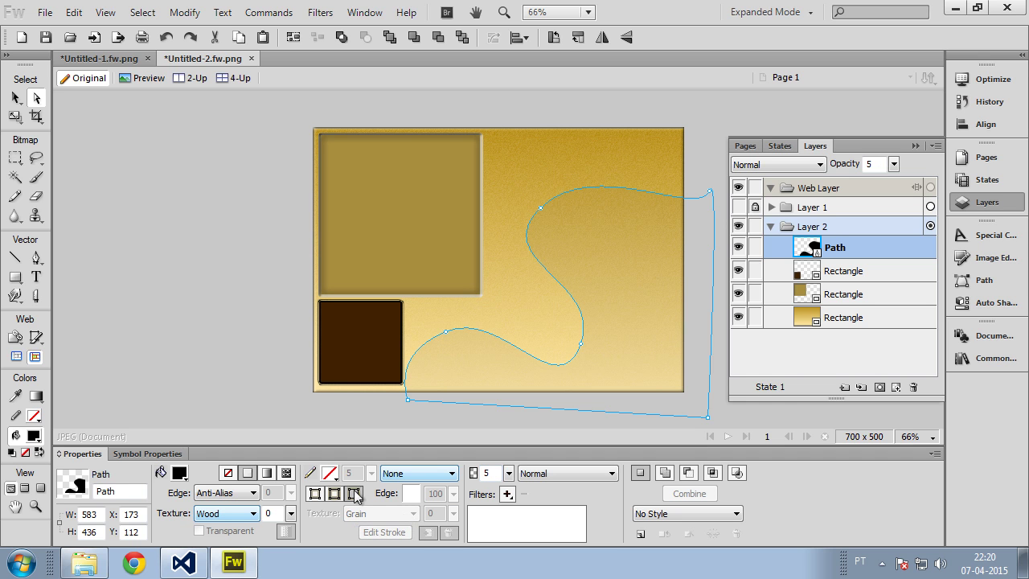
click(205, 269)
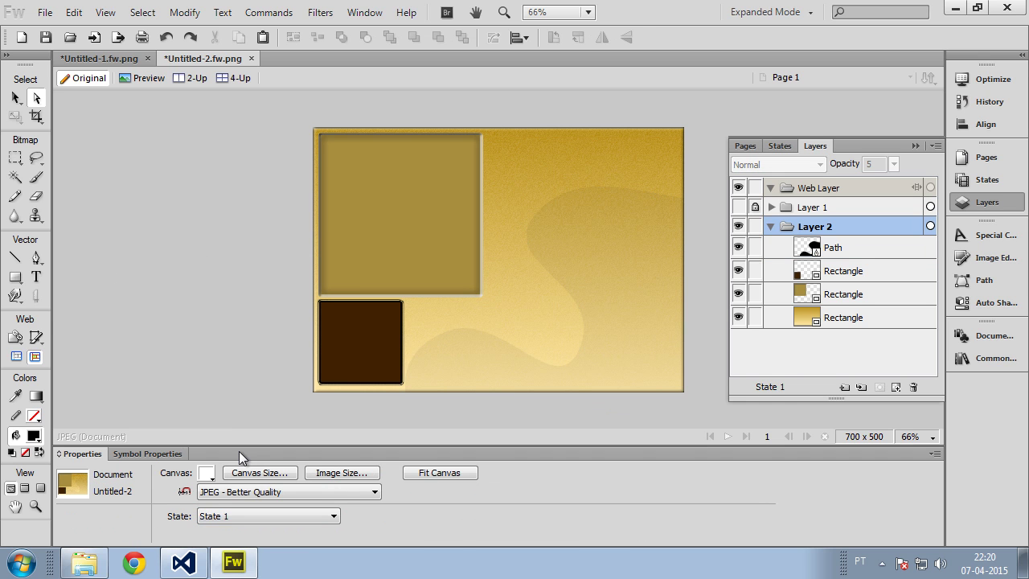
Clone the translucent wavy shape in place on Layer 2
click(636, 327)
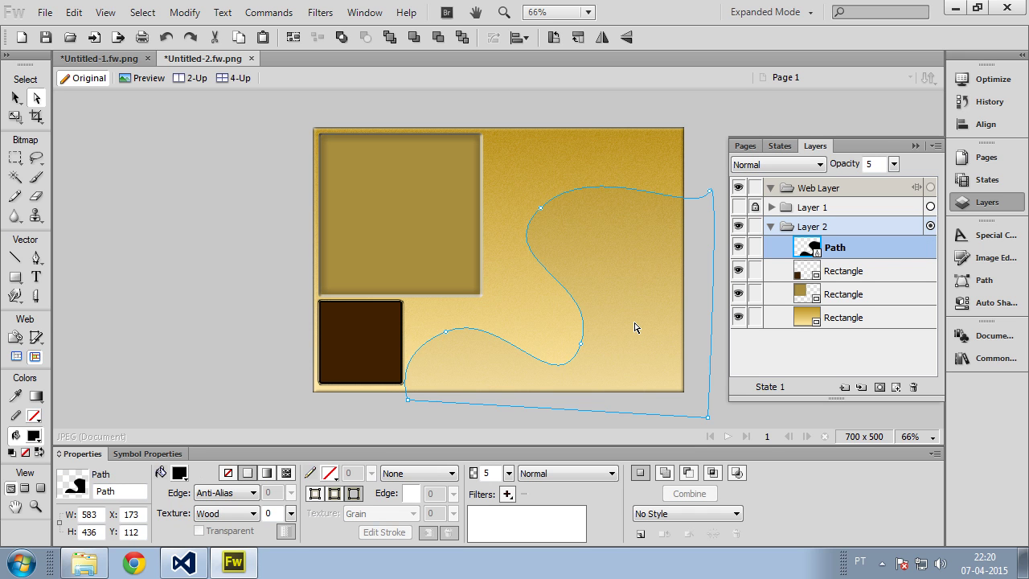
key(ctrl+shift+d)
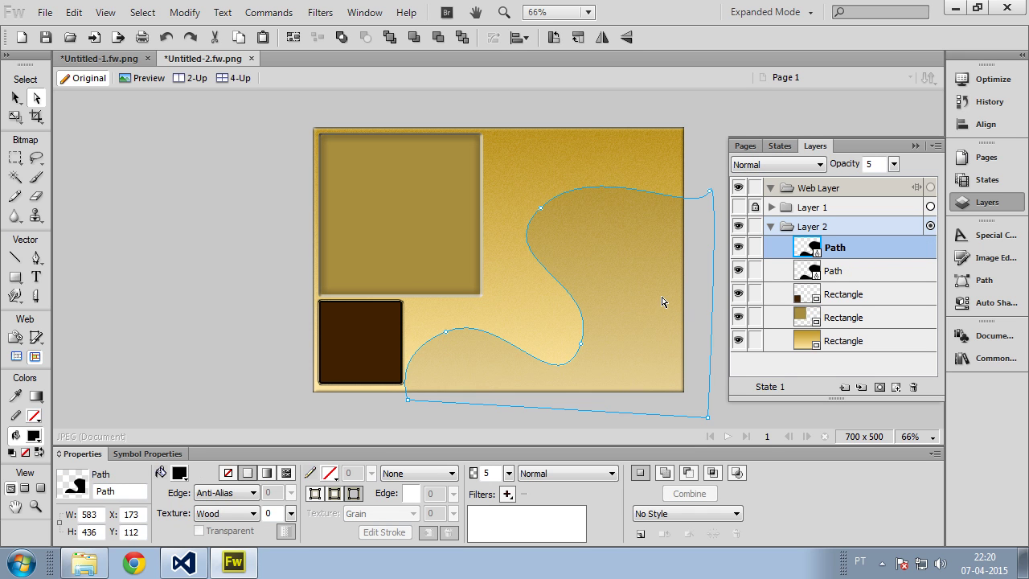
Rotate the cloned wavy shape counter-clockwise, shift it rightward and stretch it to about 571 x 644, then deselect it
key(q)
drag(711, 148, 652, 120)
drag(655, 345, 707, 299)
drag(654, 367, 690, 397)
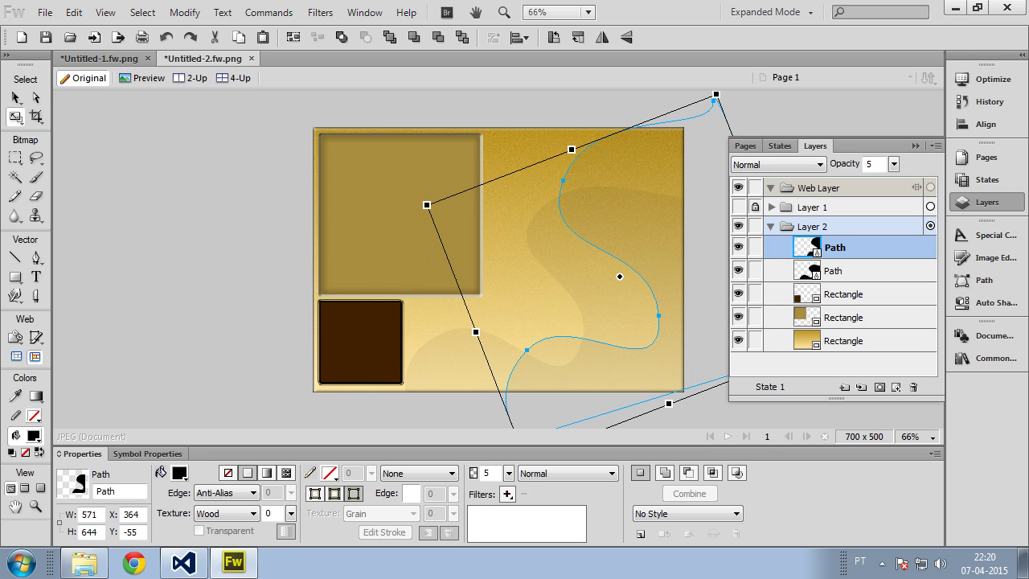
click(37, 97)
click(283, 370)
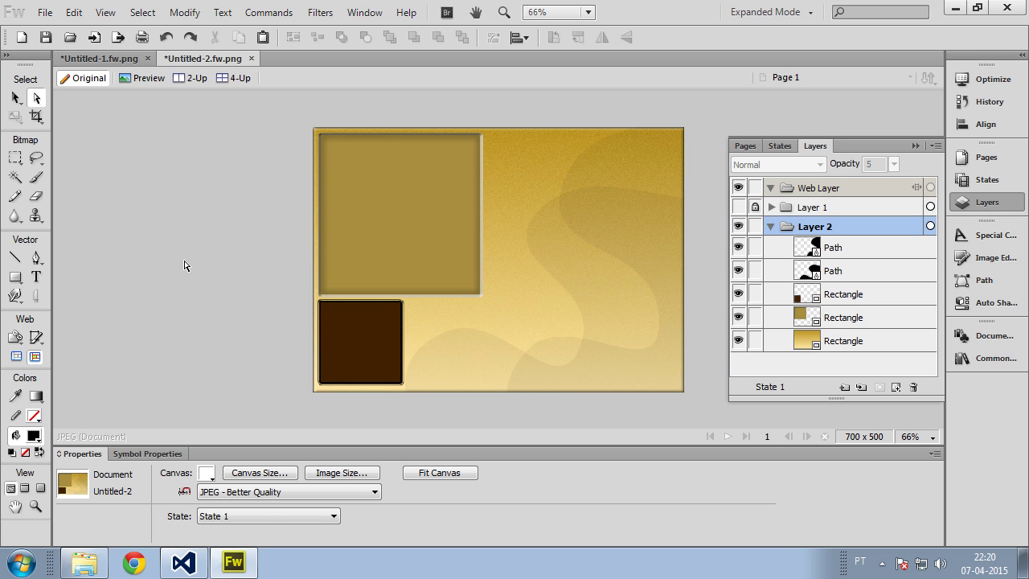
Export the background image as a quality 80 JPEG named img_main in the project's Debug folder
click(46, 13)
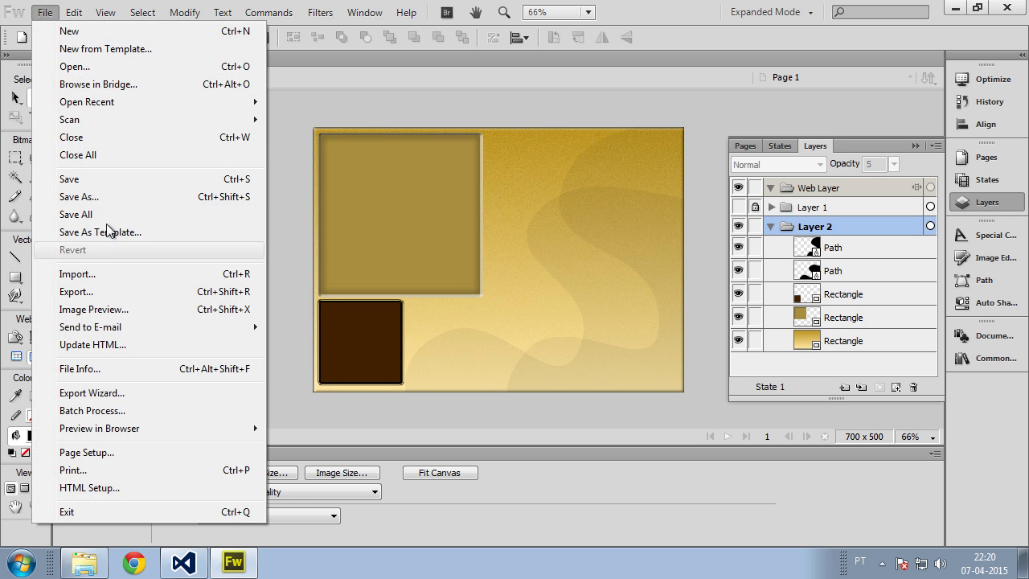
click(93, 310)
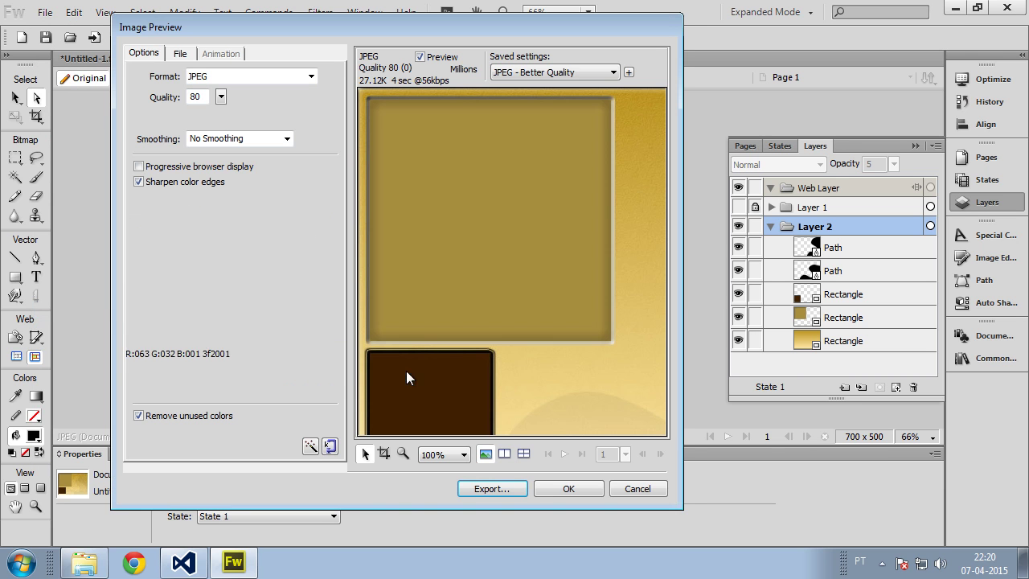
click(491, 488)
click(402, 328)
key(ctrl+a)
text(img_mai)
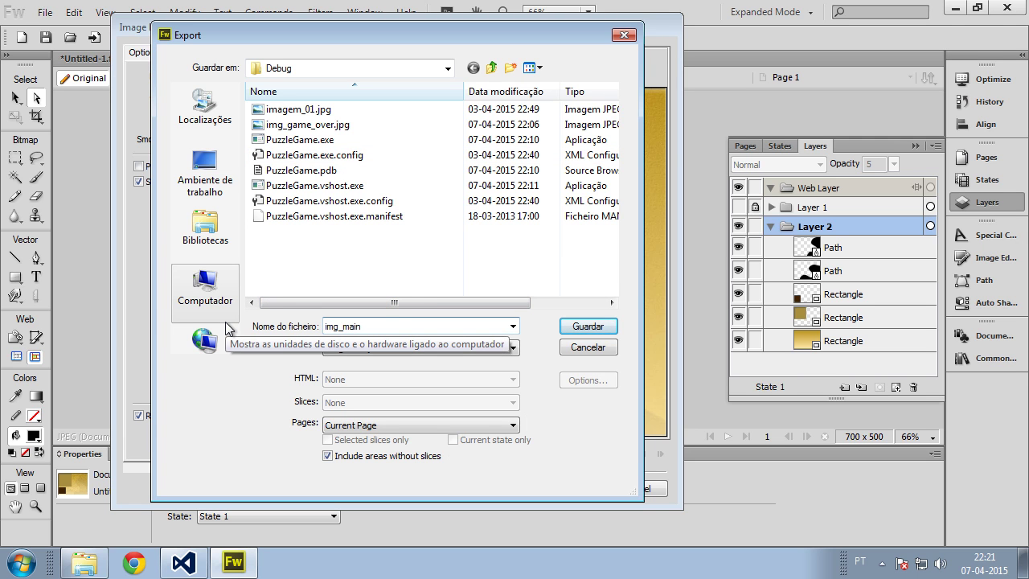
key(Return)
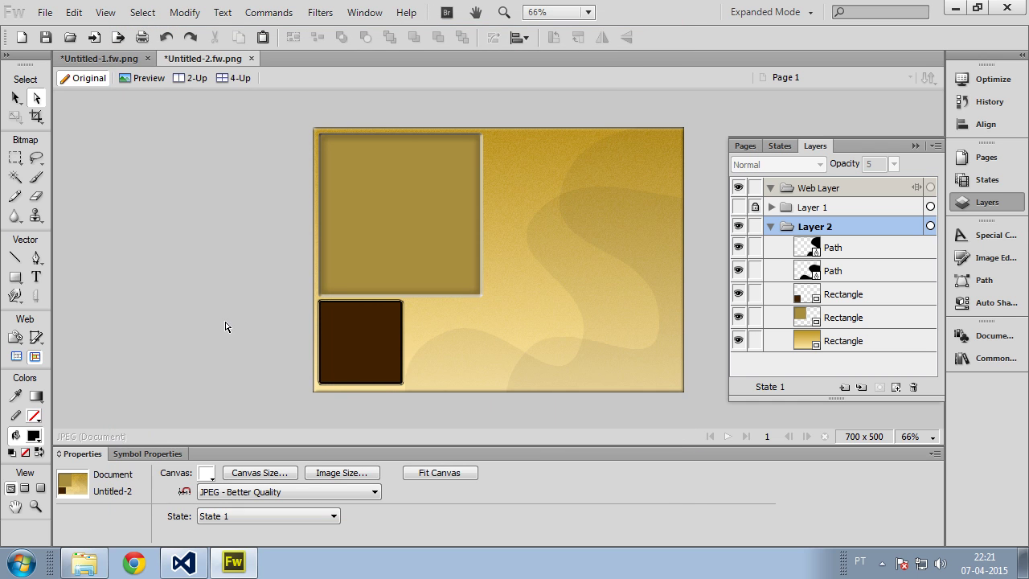
Switch to Visual Studio and open the code of frmMain at its constructor
click(177, 565)
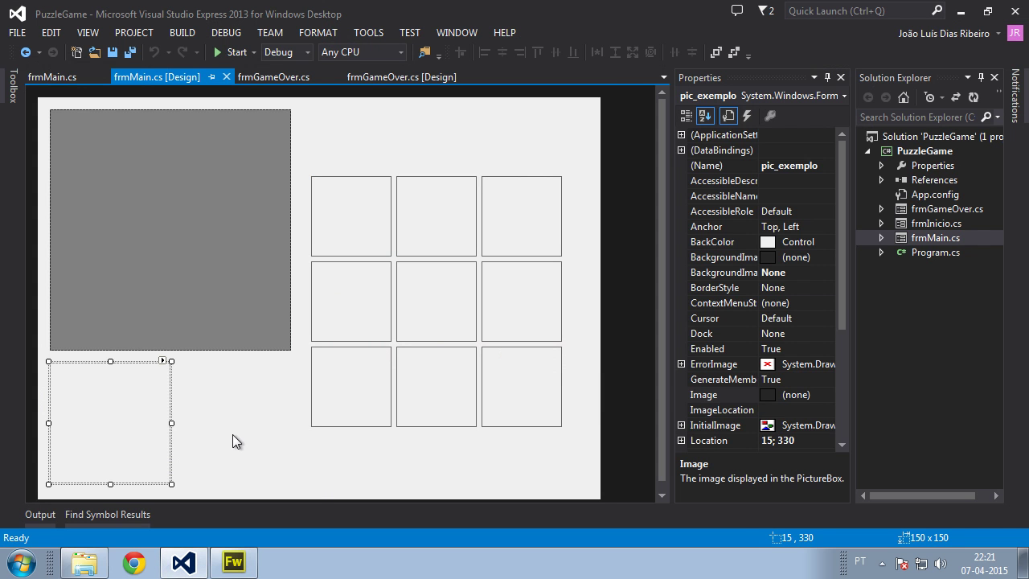
click(275, 434)
double_click(254, 422)
scroll(255, 354, up, 9)
scroll(255, 354, up, 20)
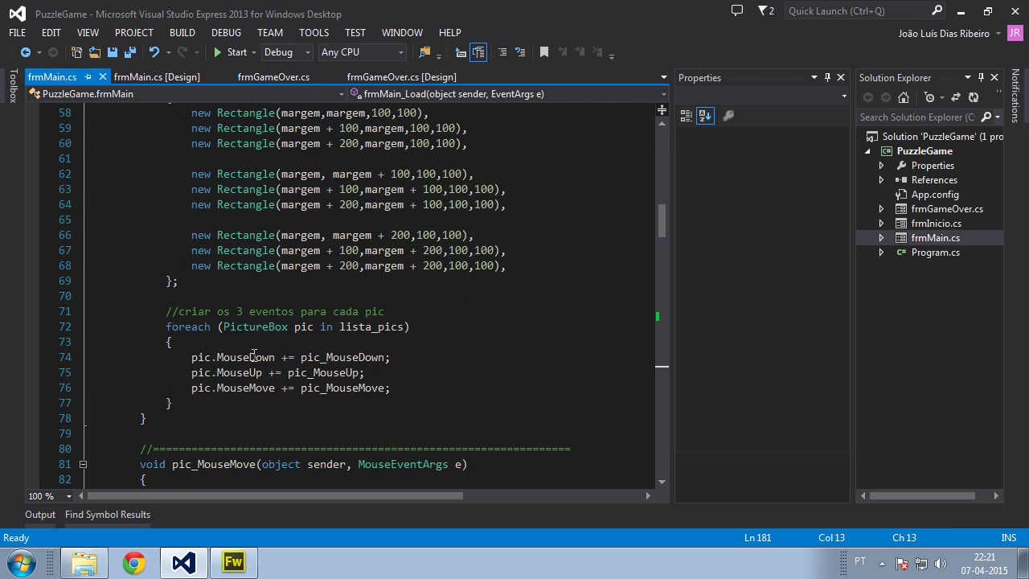
scroll(254, 355, down, 5)
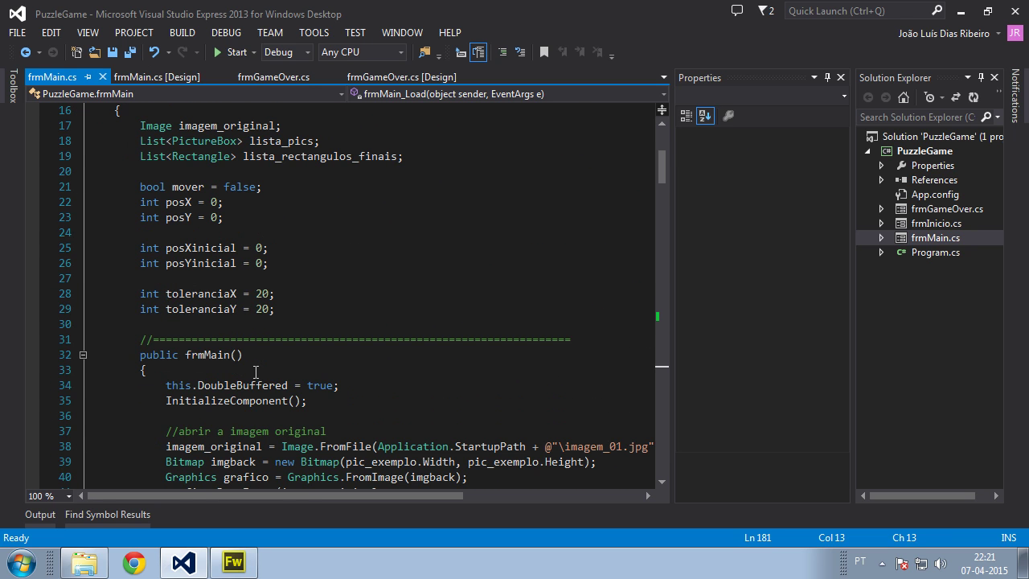
click(271, 385)
scroll(338, 386, down, 2)
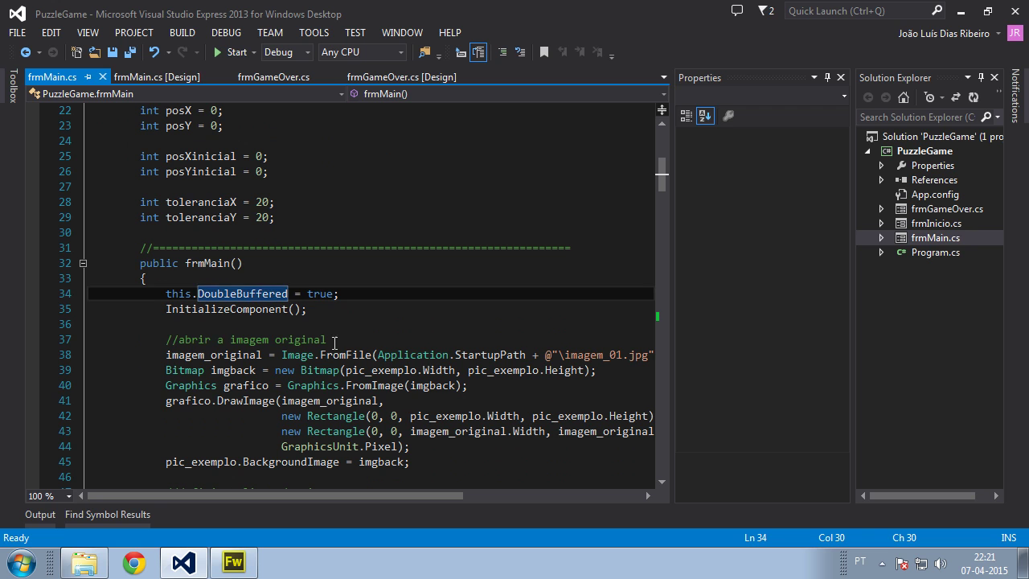
Add the comment "//carregar imagem de fundo do quadro" below InitializeComponent(); in the frmMain constructor
click(349, 324)
key(Return)
key(Return)
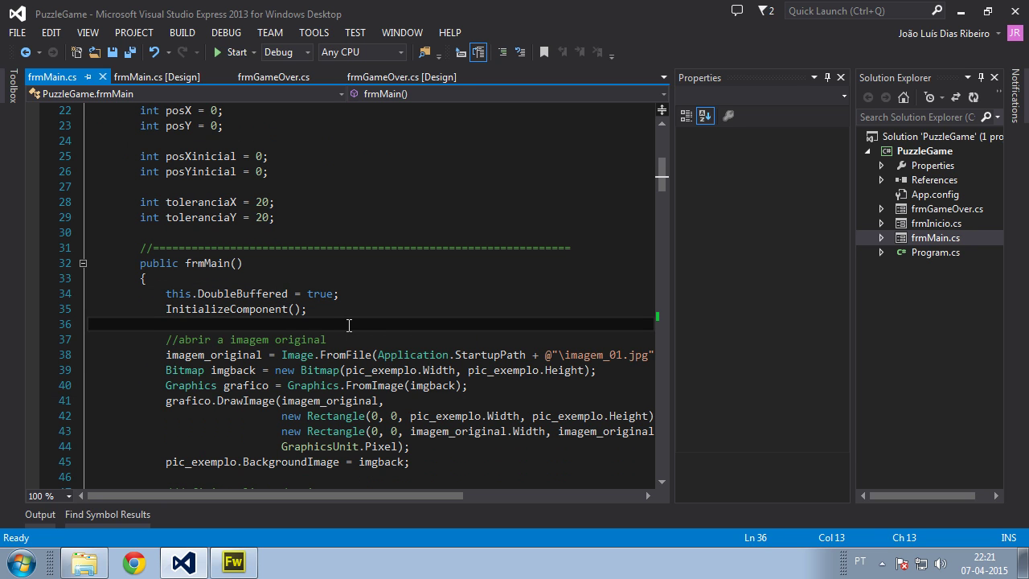
key(Up)
text(//carreg)
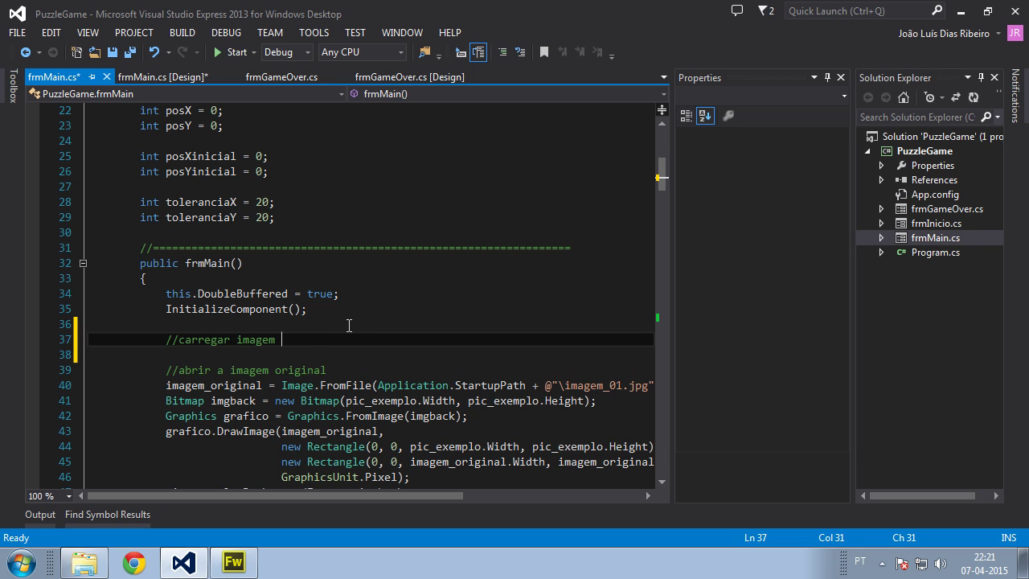
text(ar imagem de fundo do quadro)
key(Return)
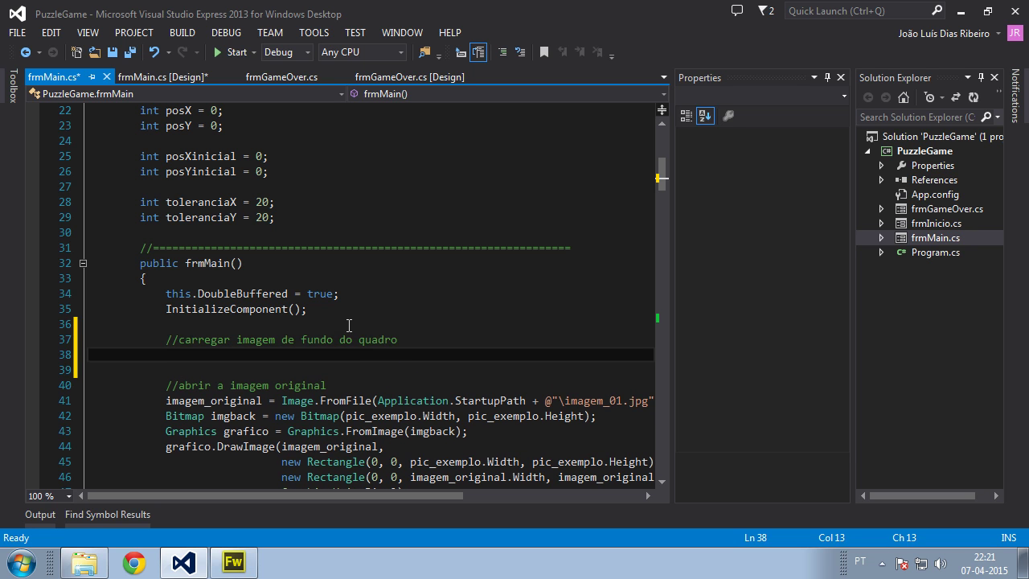
Start the statement this.BackgroundImage on the line under the new comment
text(this.br)
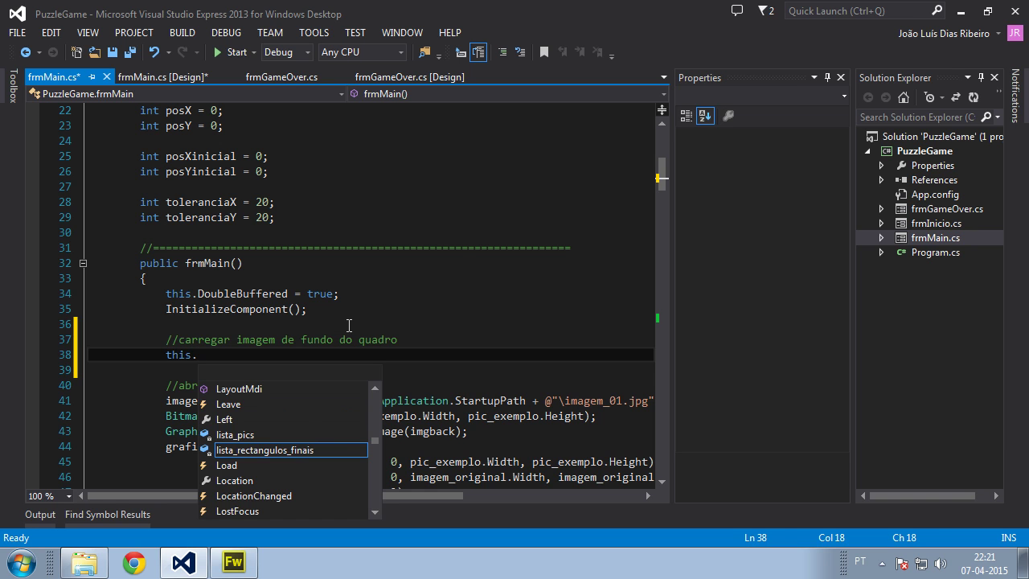
key(BackSpace)
text(a)
text(b)
key(BackSpace)
text(ckgroun)
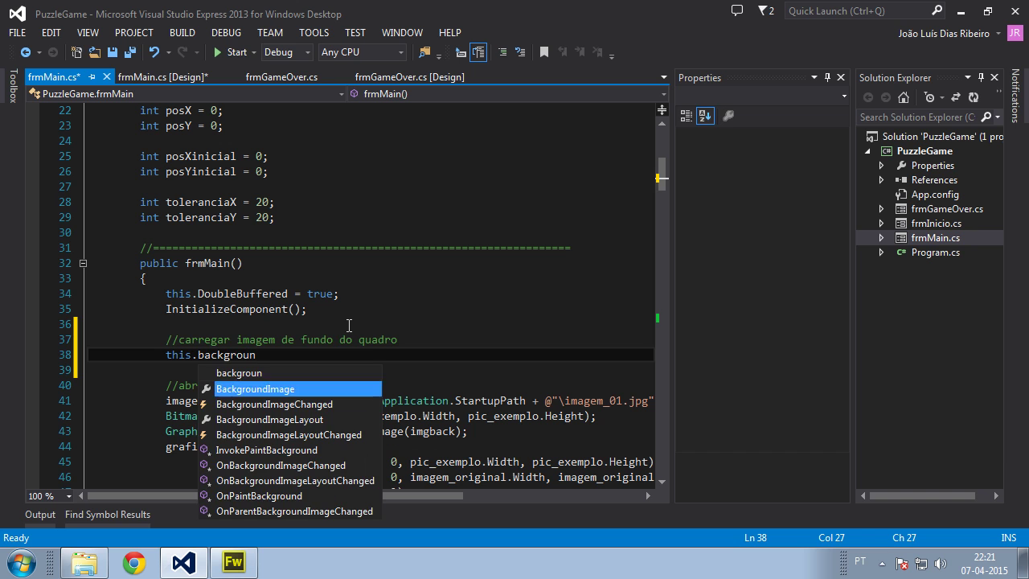
key(Tab)
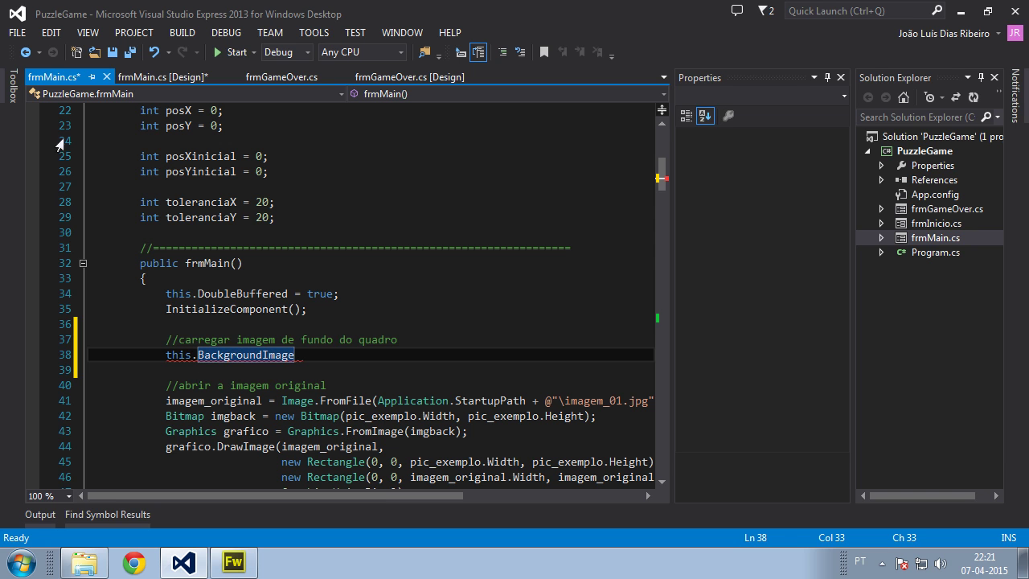
Examine the BackgroundImageLayout property of frmMain and its options in the form designer
click(175, 78)
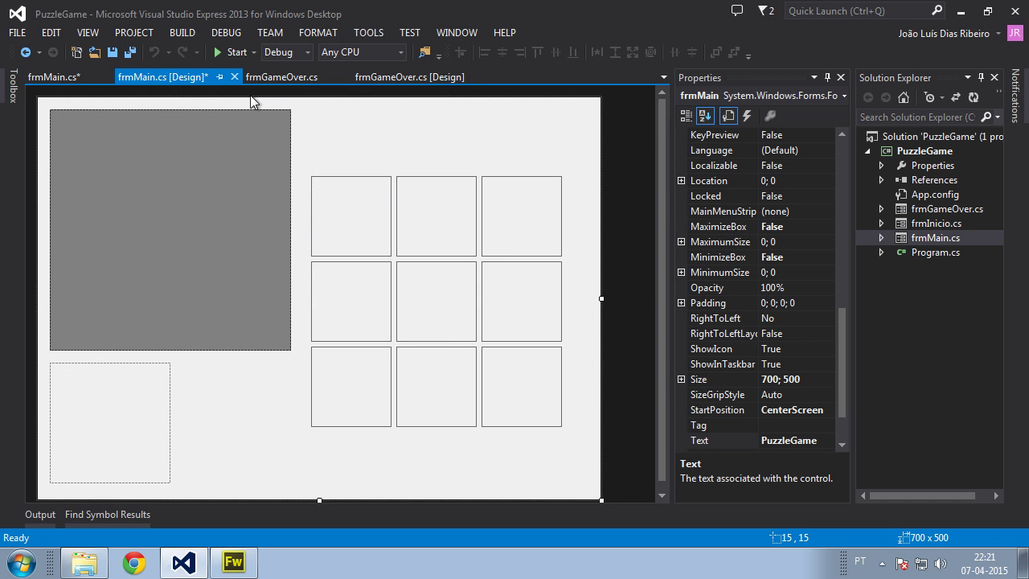
drag(845, 326, 838, 149)
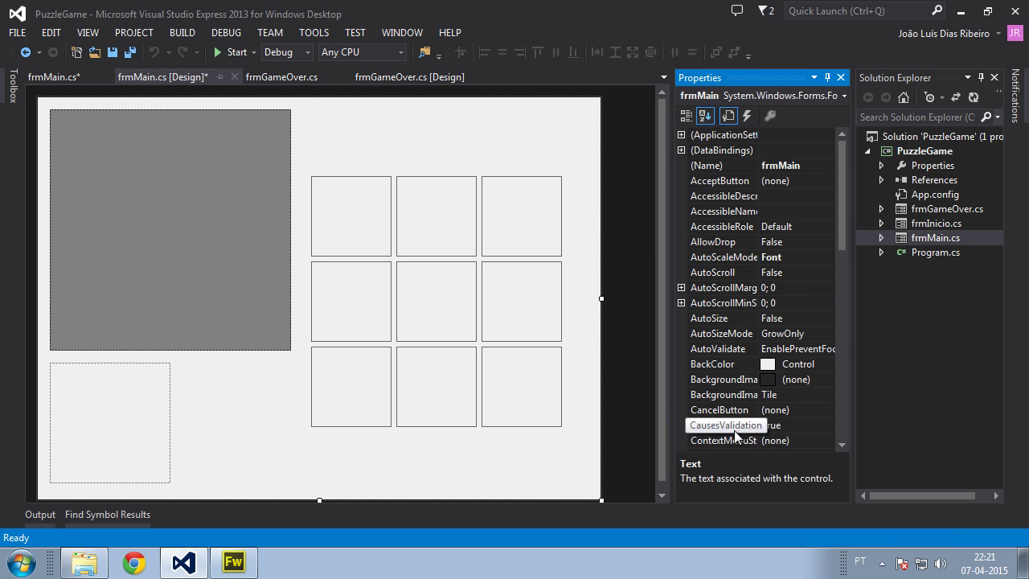
click(462, 153)
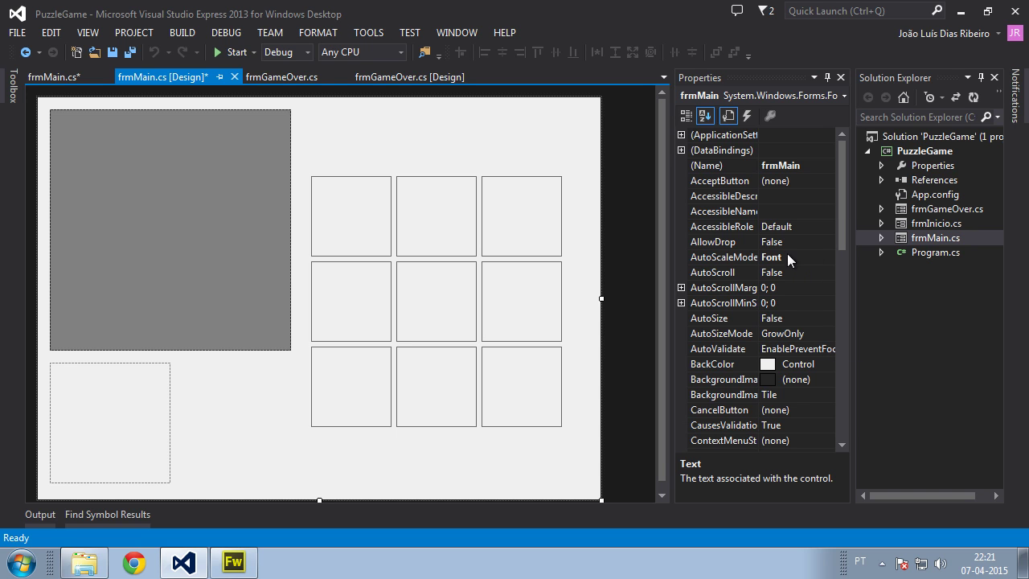
drag(844, 240, 844, 265)
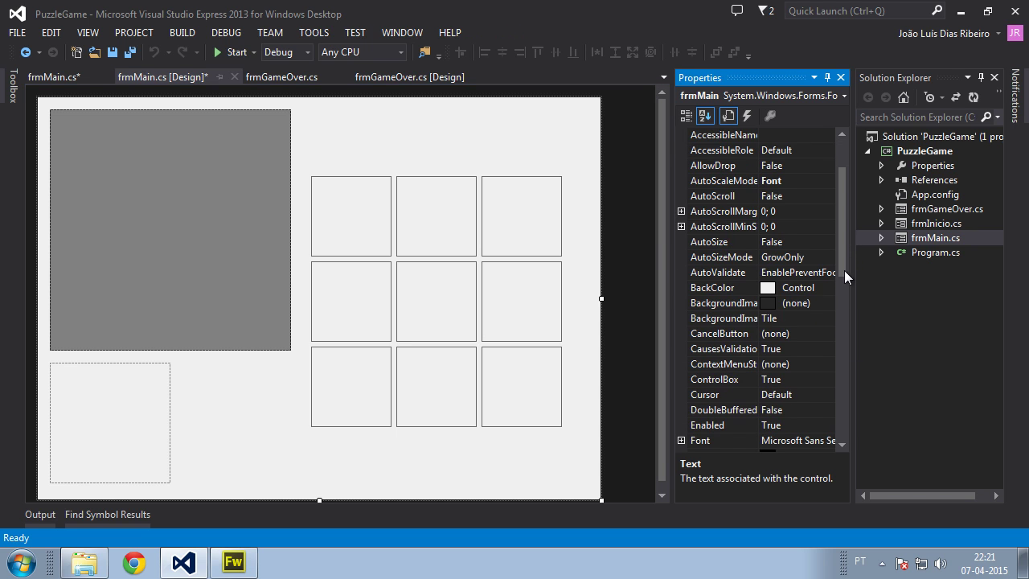
click(801, 317)
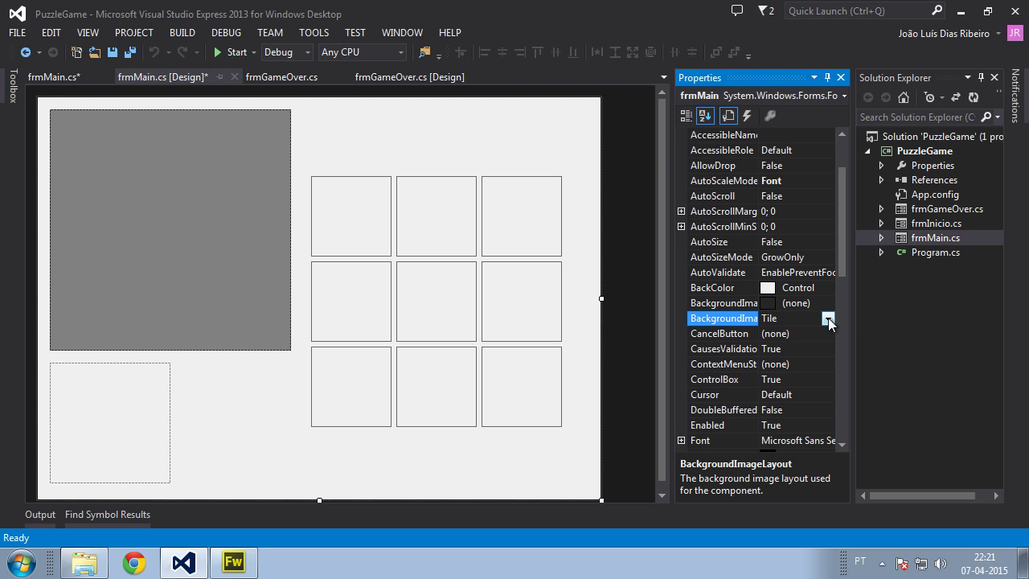
click(828, 318)
click(774, 341)
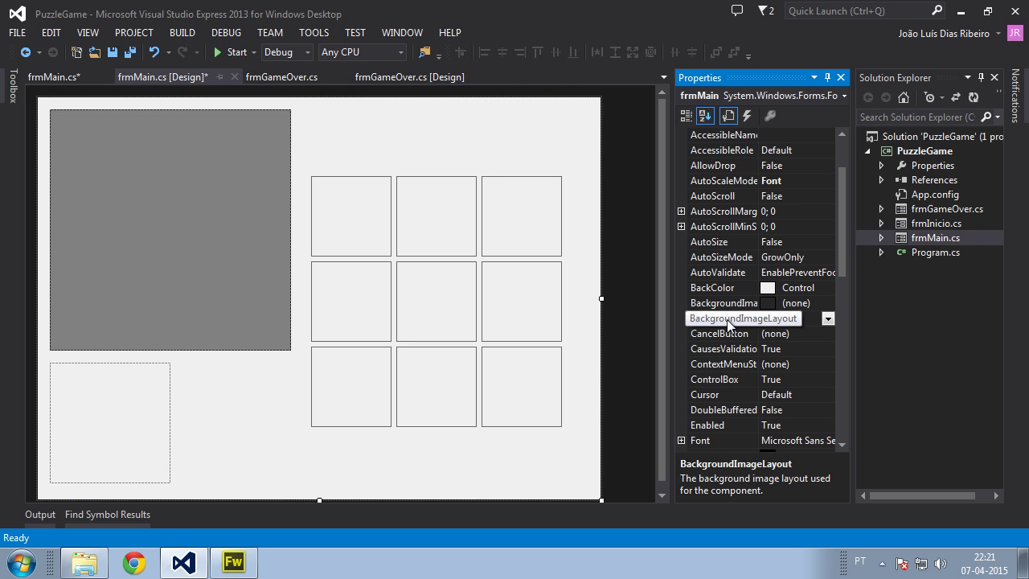
Return to the constructor code and extend the BackgroundImage line with = Image.FromFile(Application.StartupPath)
double_click(377, 145)
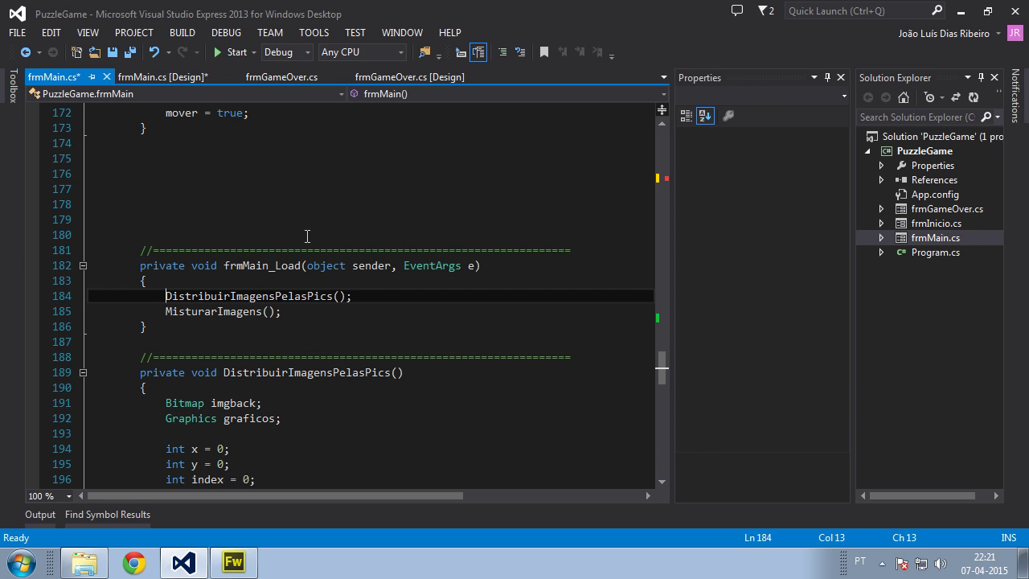
scroll(295, 265, up, 20)
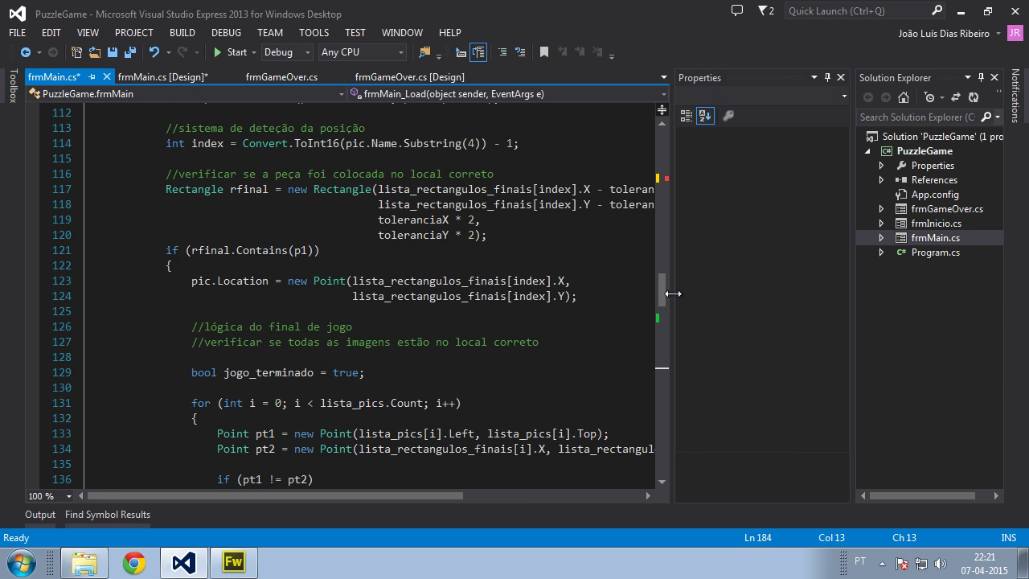
drag(663, 283, 679, 142)
scroll(222, 456, down, 9)
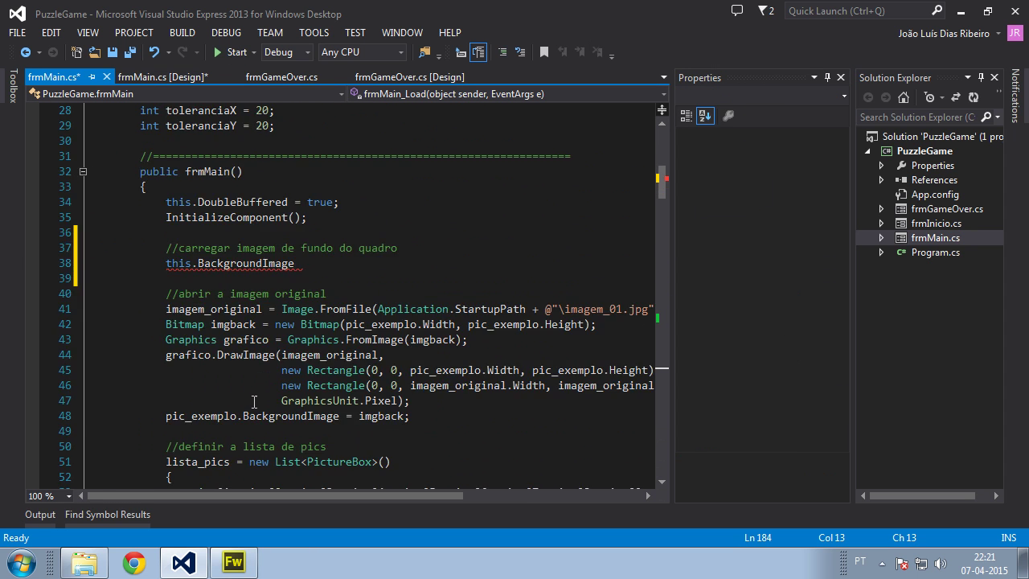
click(310, 264)
text(=)
text( Image.fro)
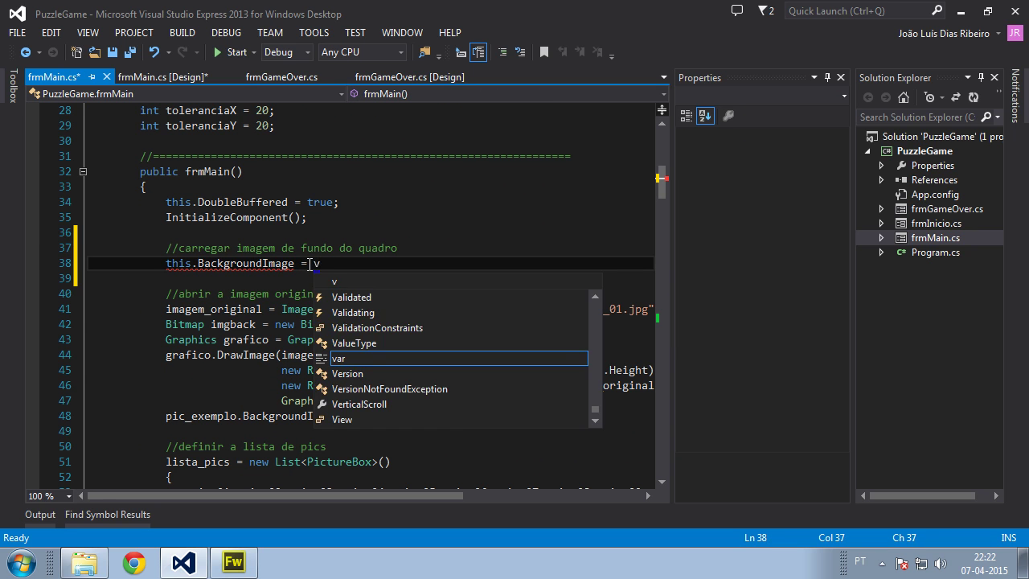
text(mfi)
key(Tab)
text((v)
key(BackSpace)
text(appli))
key(Tab)
text(.start)
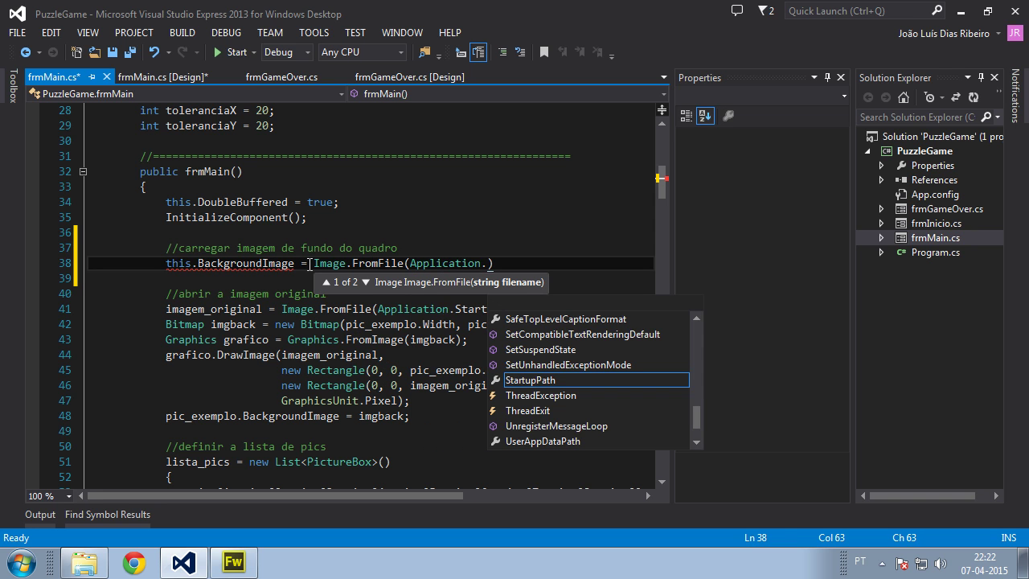
key(Tab)
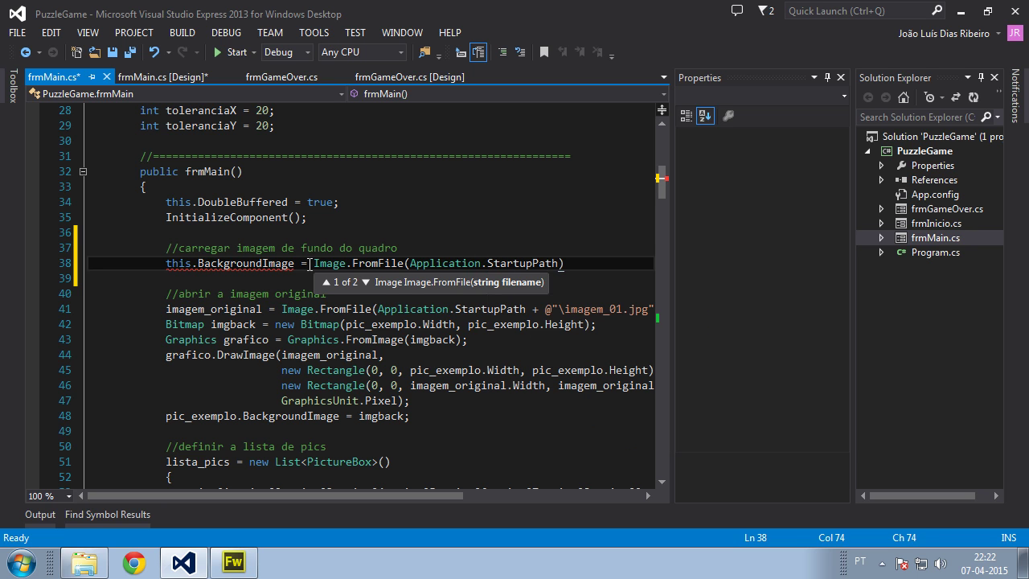
Append + @"\img_main.jpg" to the startup path and complete the background image statement
text(\1)
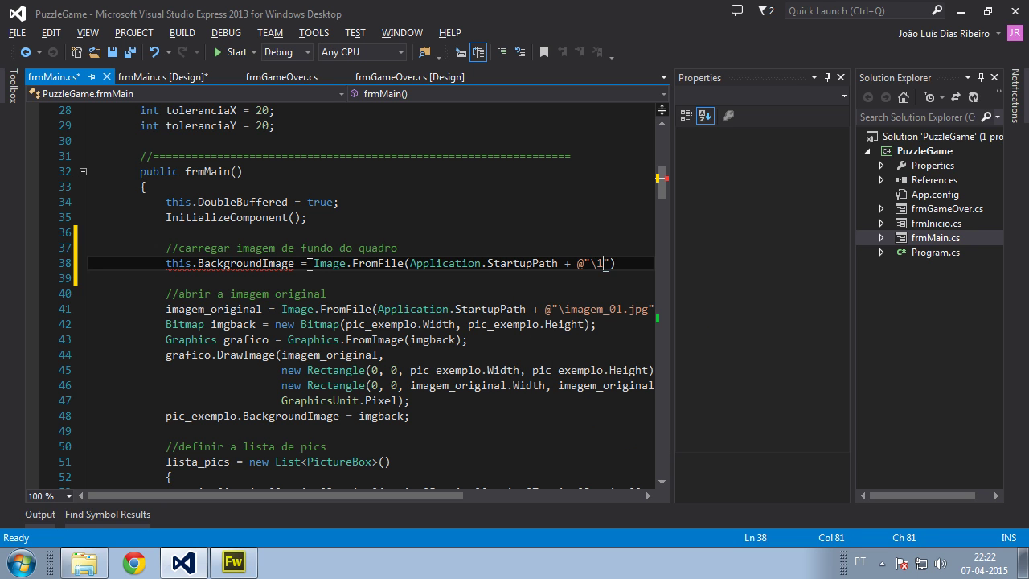
text(img_main.p)
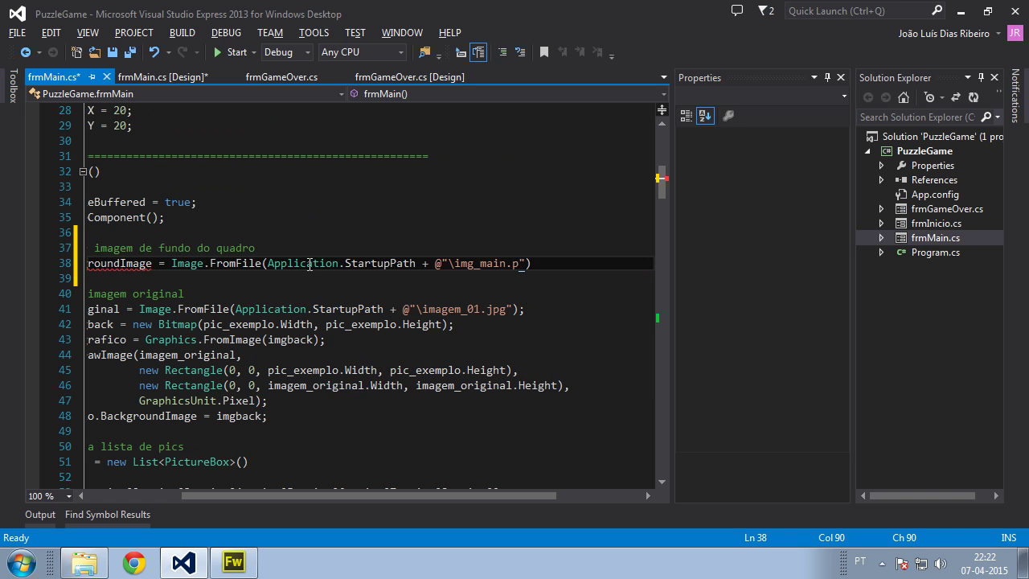
key(BackSpace)
text(jpg)
key(Down)
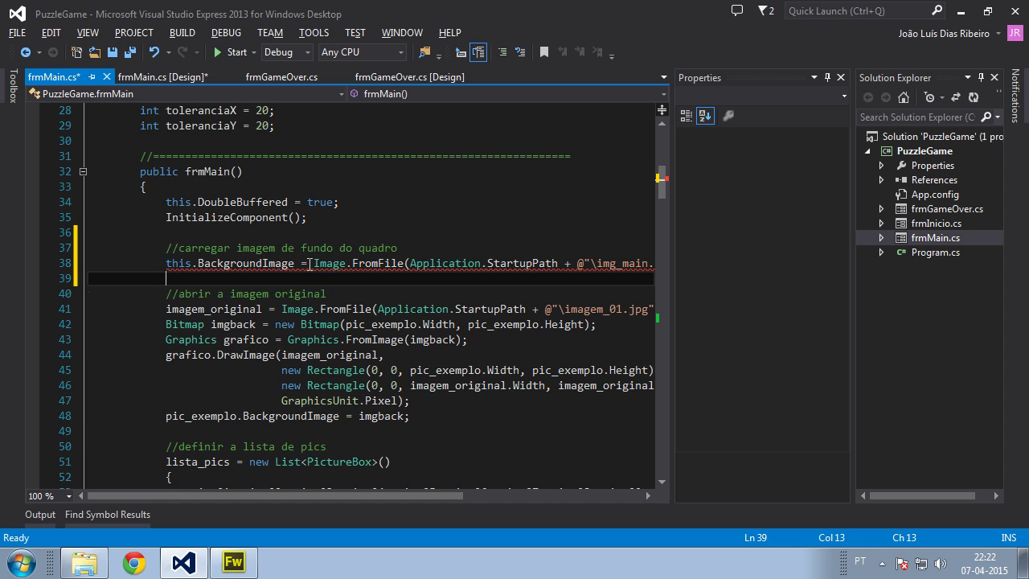
click(346, 229)
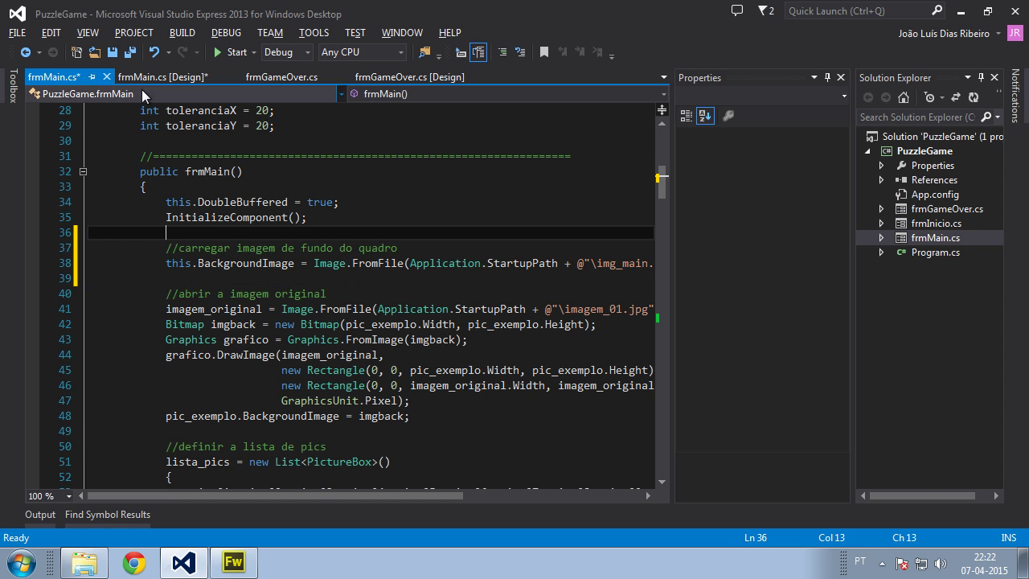
Run the game and spread four puzzle pieces out over the background to check its appearance
click(232, 52)
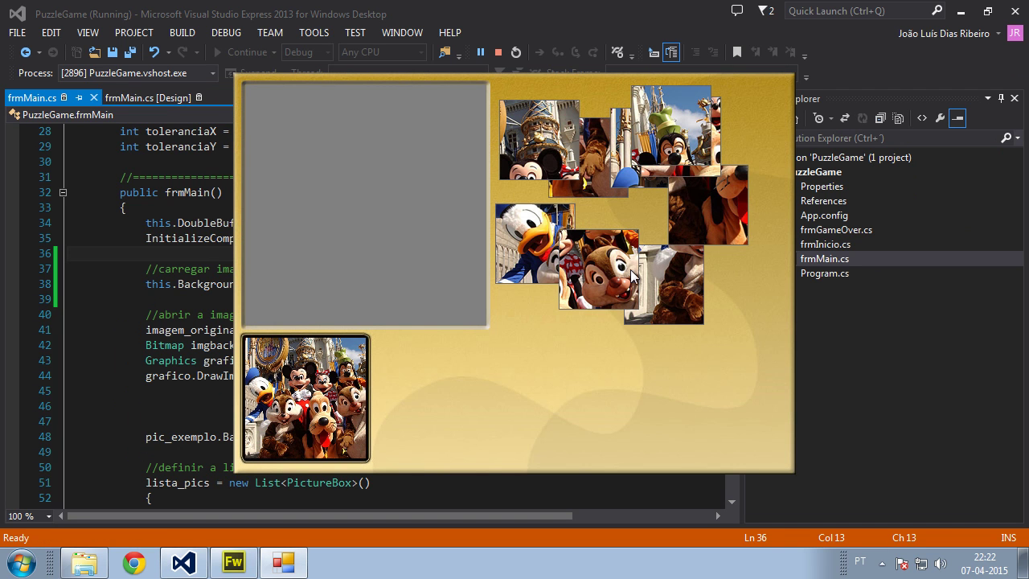
drag(684, 293, 700, 389)
drag(599, 269, 586, 404)
drag(534, 241, 561, 301)
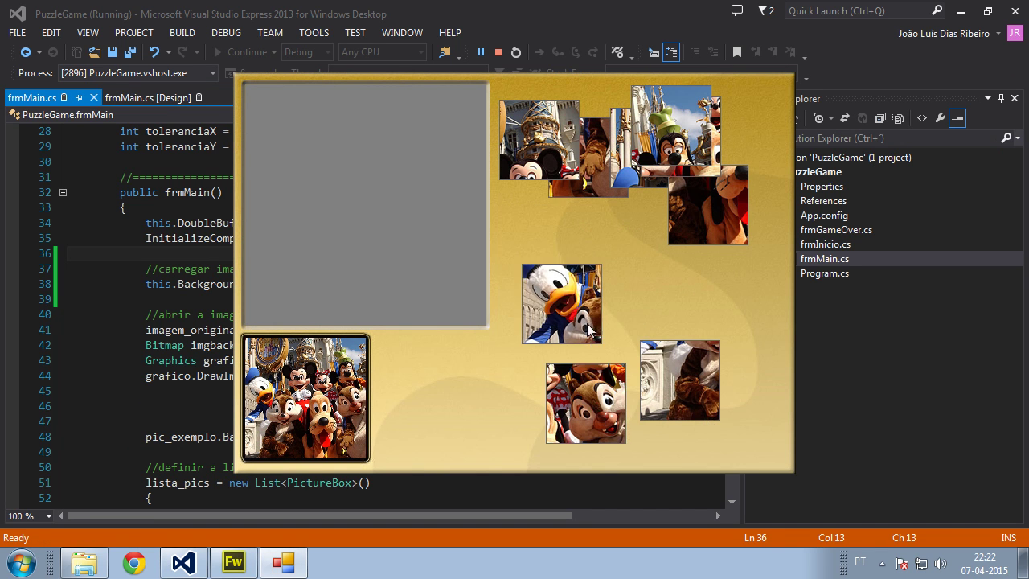
drag(557, 142, 558, 214)
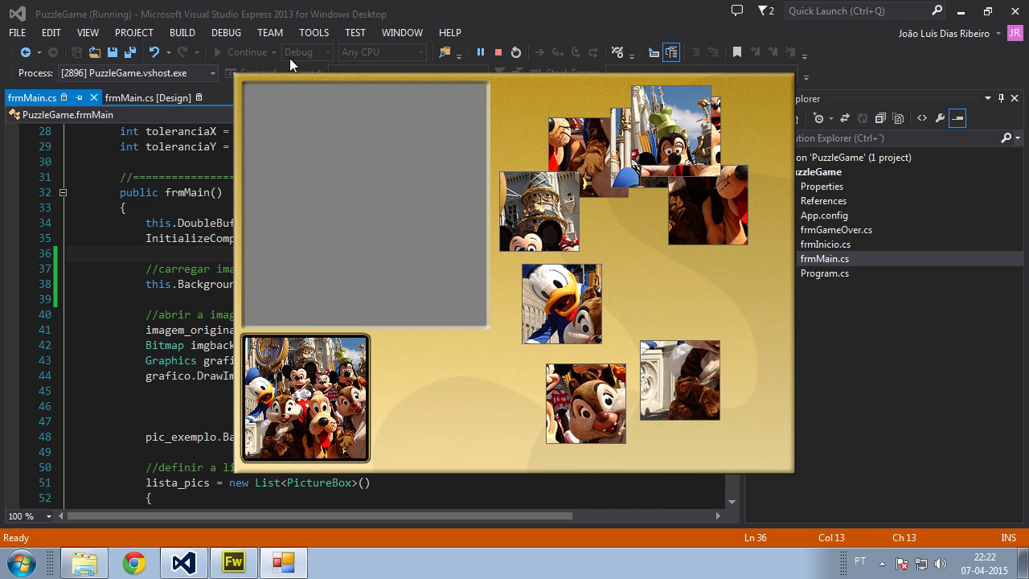
Stop the running game, switch to Fireworks, and align the 700 x 500 background rectangle's stroke inside its path
click(496, 54)
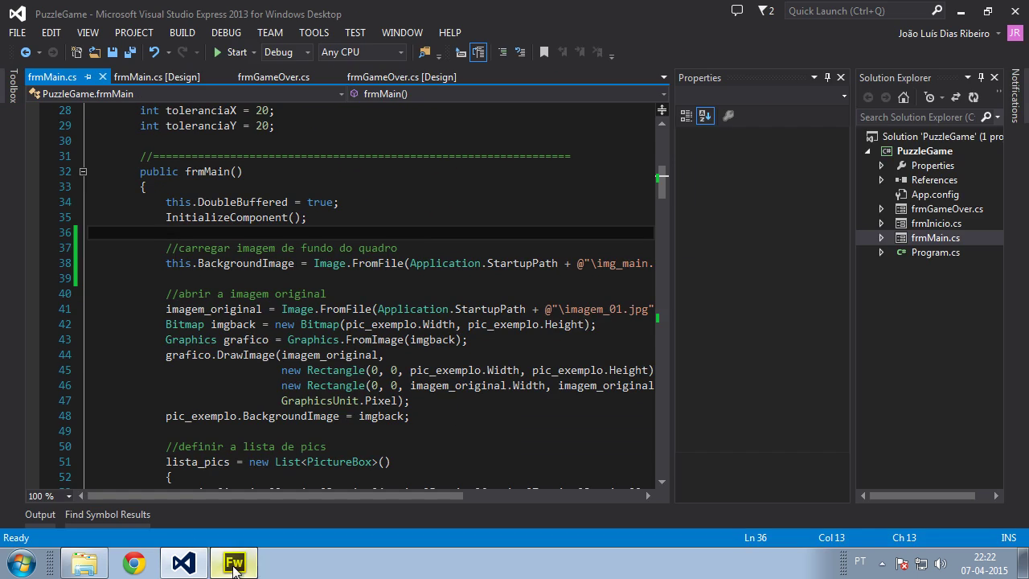
click(233, 562)
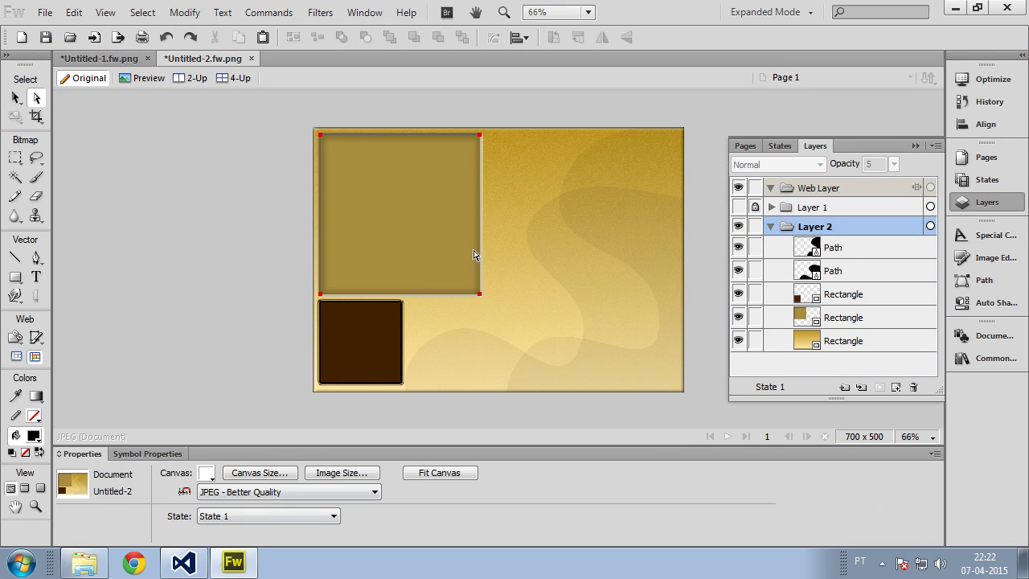
click(574, 280)
click(524, 177)
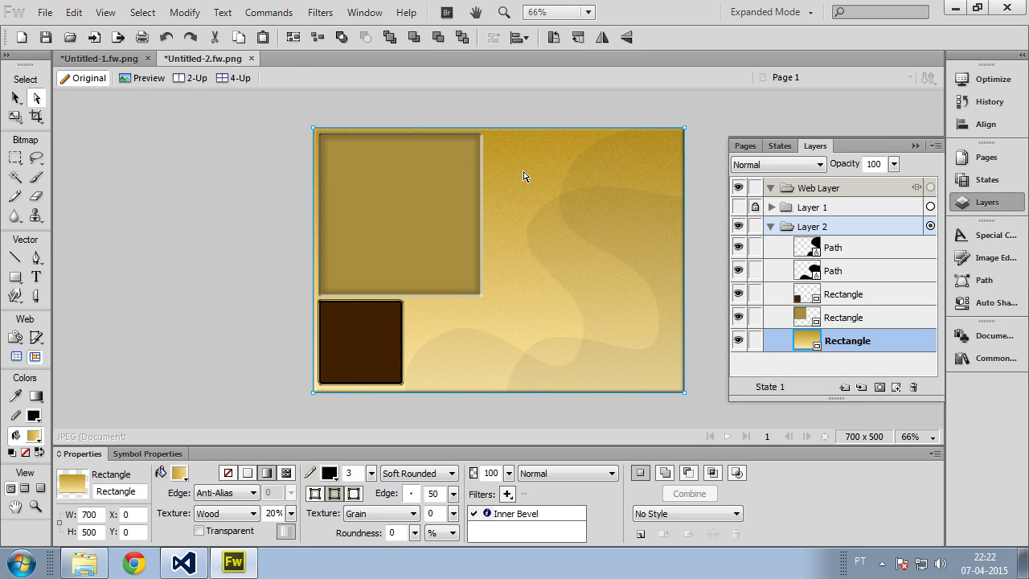
click(97, 362)
click(353, 494)
click(193, 336)
click(482, 348)
click(485, 311)
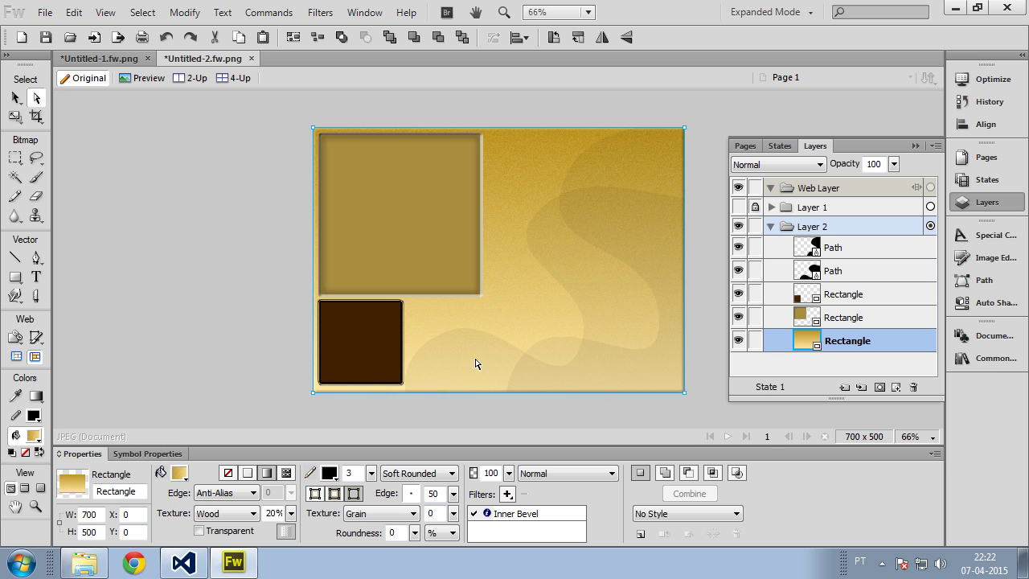
click(335, 493)
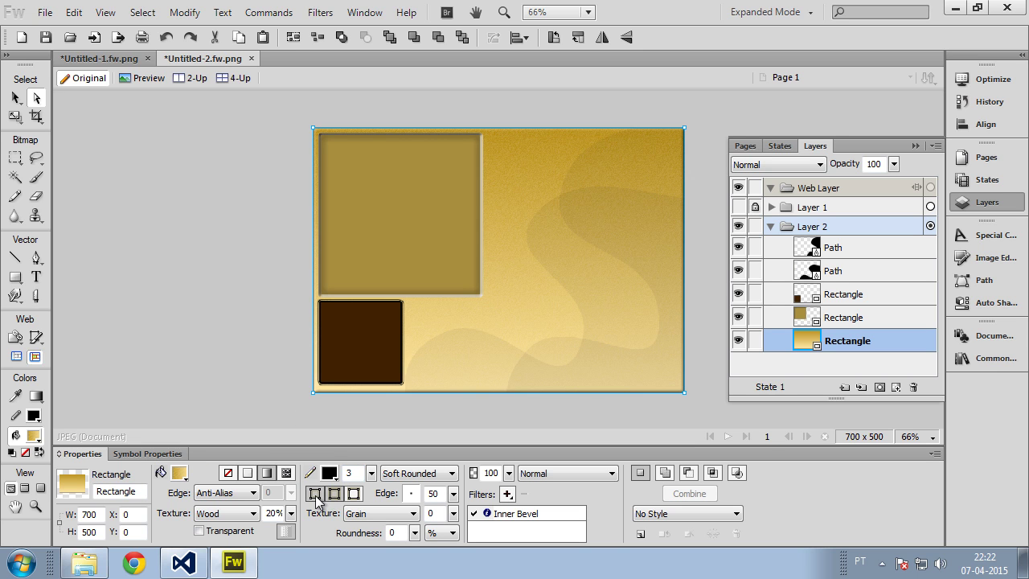
click(316, 495)
click(216, 346)
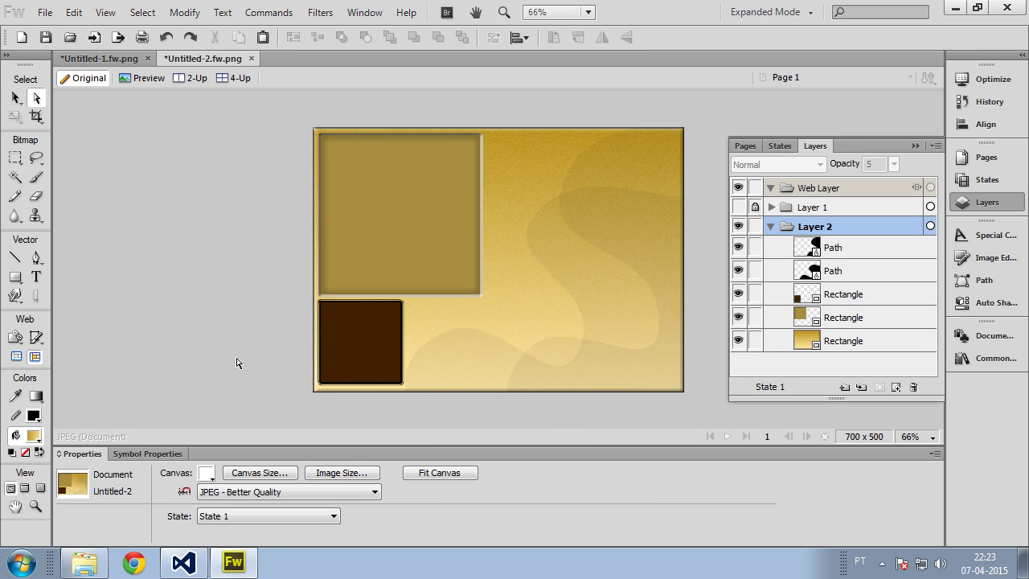
Export the background as a JPEG with quality 80, replacing the existing img_main.jpg in the Debug folder
key(ctrl+shift+x)
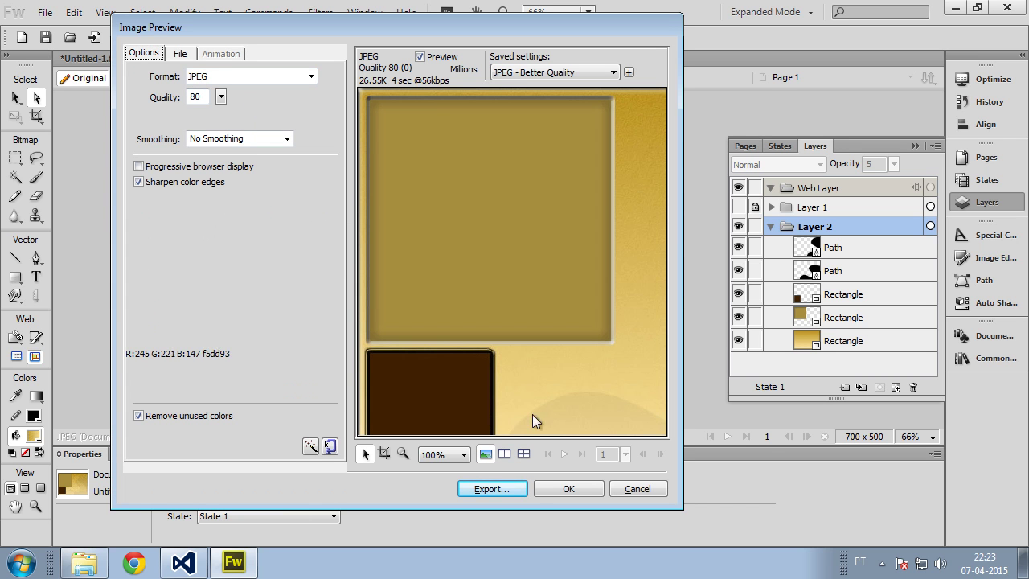
drag(570, 411, 522, 244)
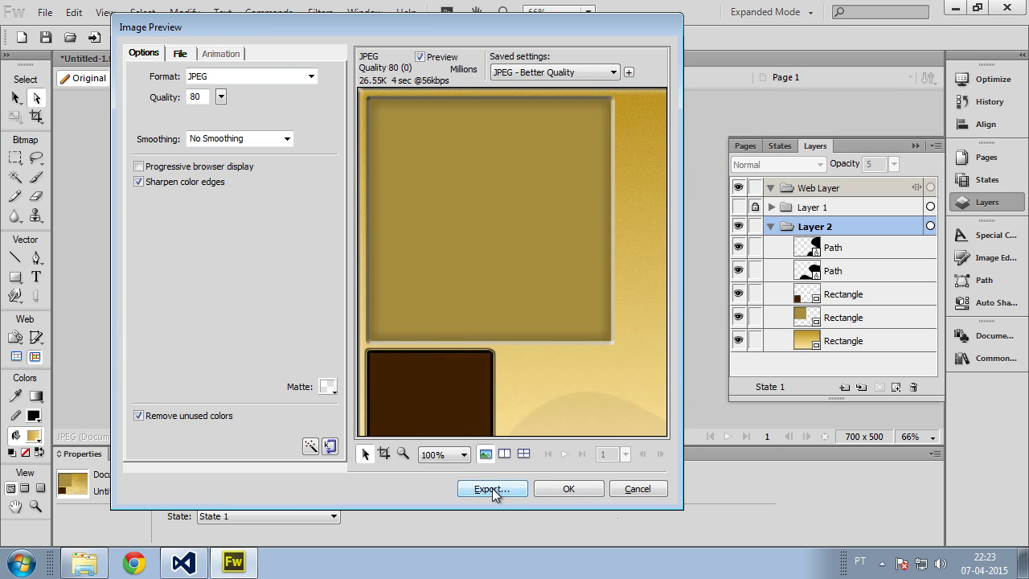
click(492, 488)
click(590, 326)
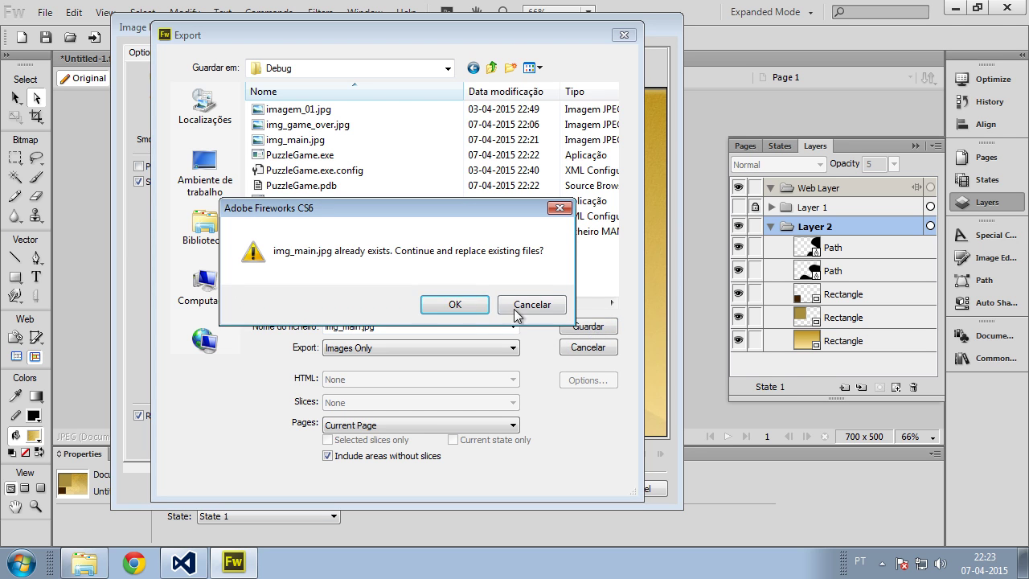
click(452, 305)
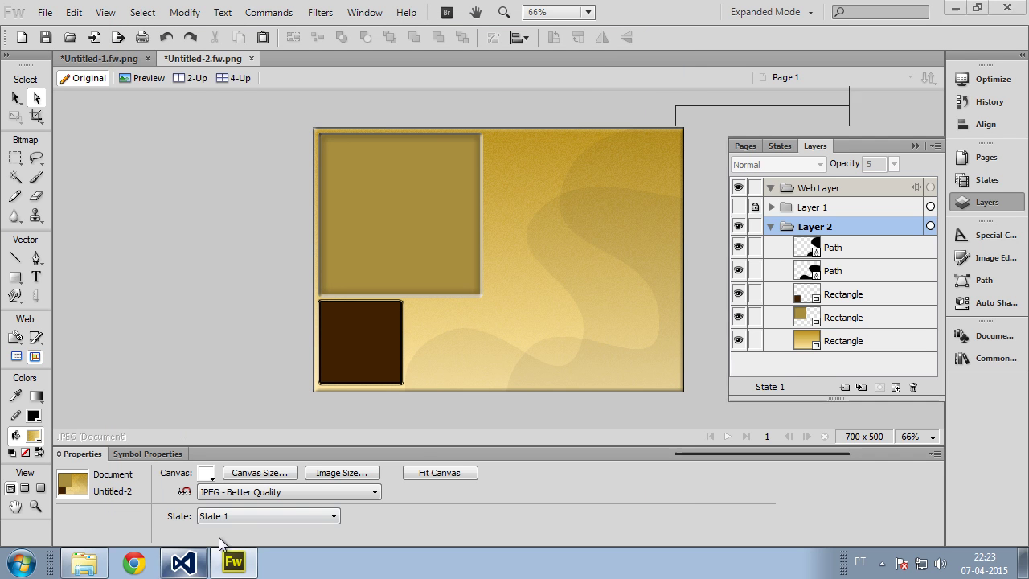
Switch to Visual Studio, run the game, and minimize the Visual Studio and Fireworks windows behind it
click(183, 562)
click(241, 52)
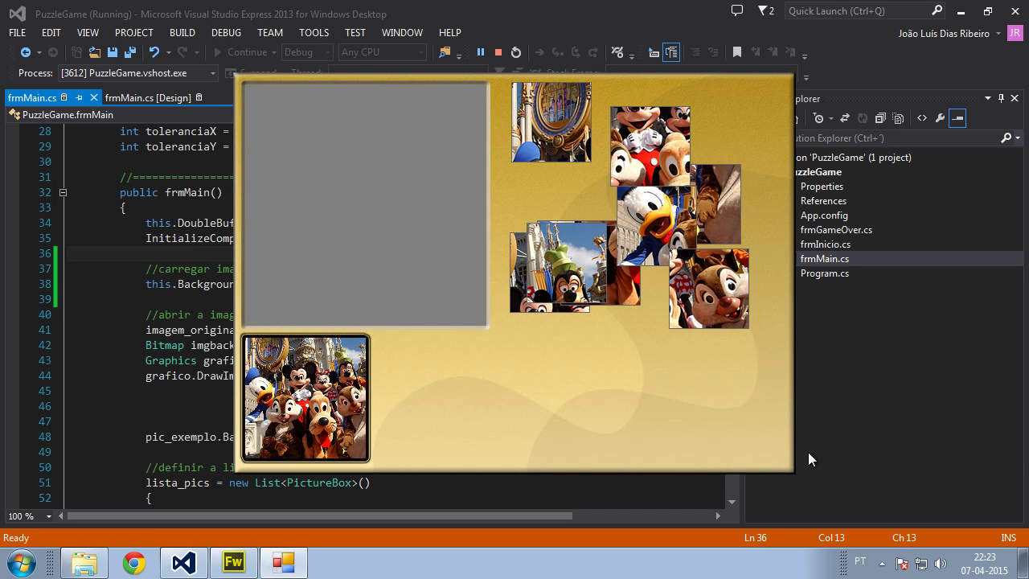
click(957, 12)
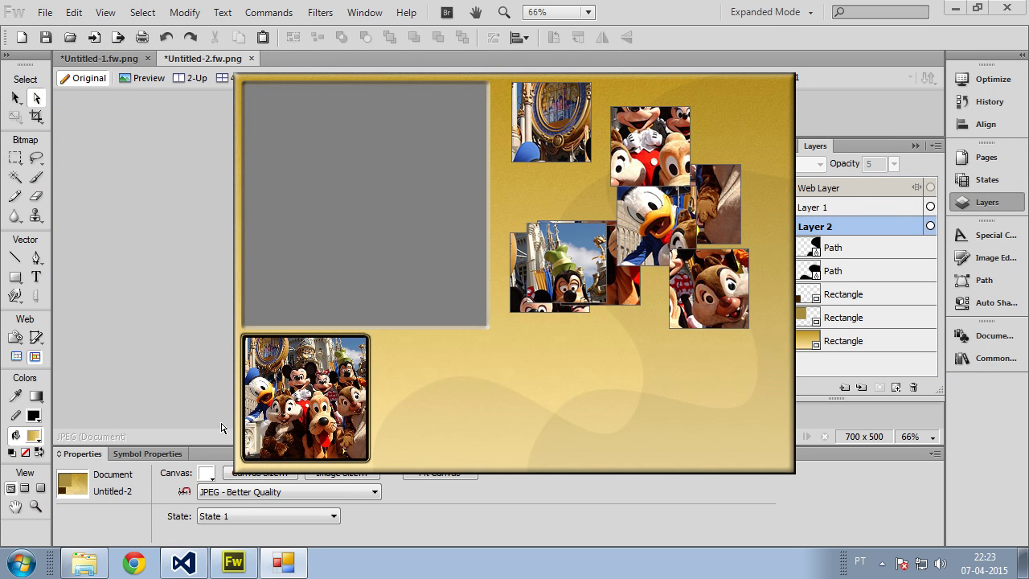
click(956, 8)
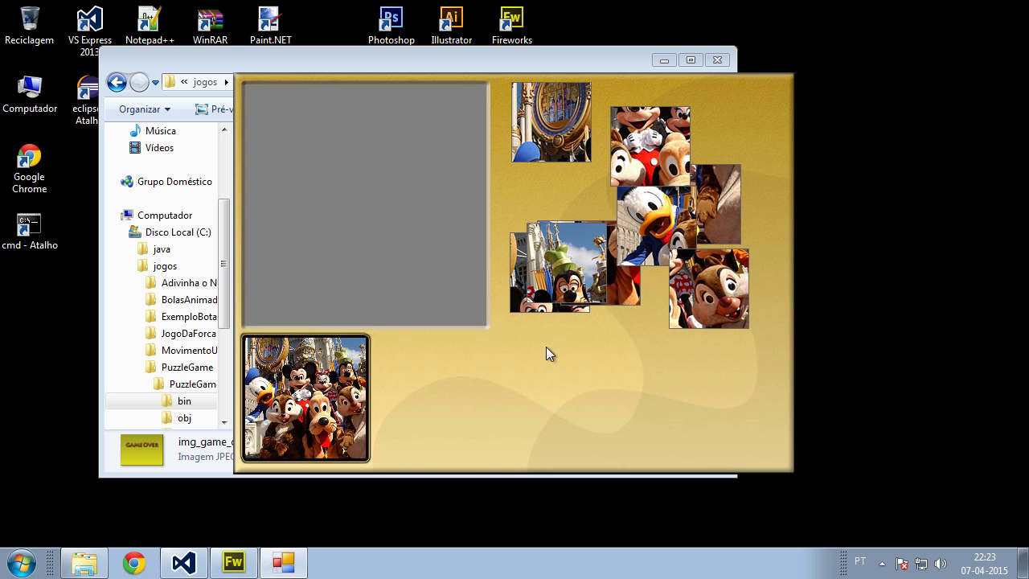
Solve the puzzle by moving the scattered pieces to their matching places in the gray square, following the sample picture
drag(574, 309, 458, 145)
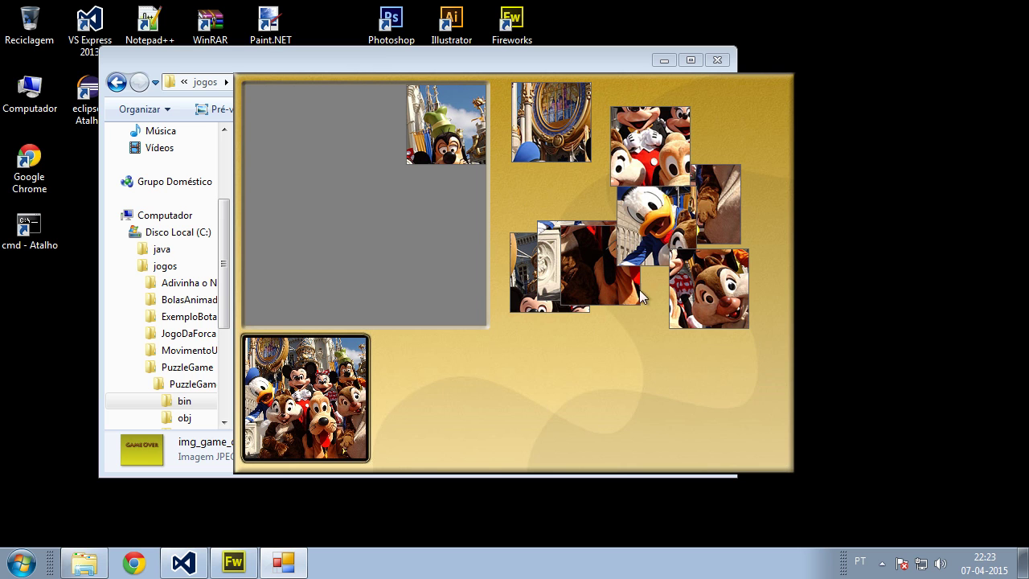
drag(710, 309, 446, 230)
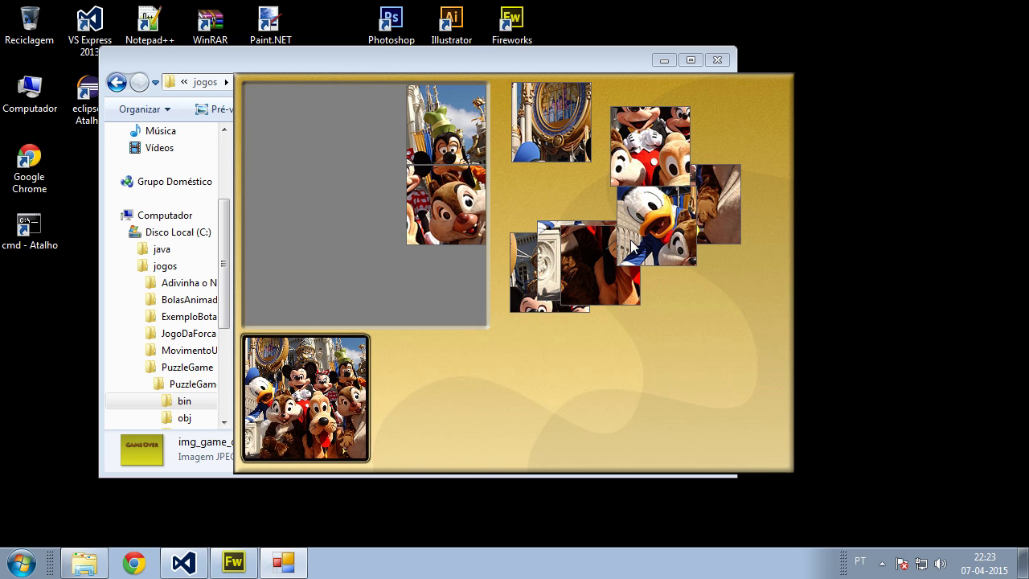
drag(652, 244, 282, 223)
drag(570, 124, 303, 127)
drag(652, 155, 366, 210)
drag(715, 202, 444, 277)
drag(603, 277, 295, 294)
drag(548, 282, 360, 132)
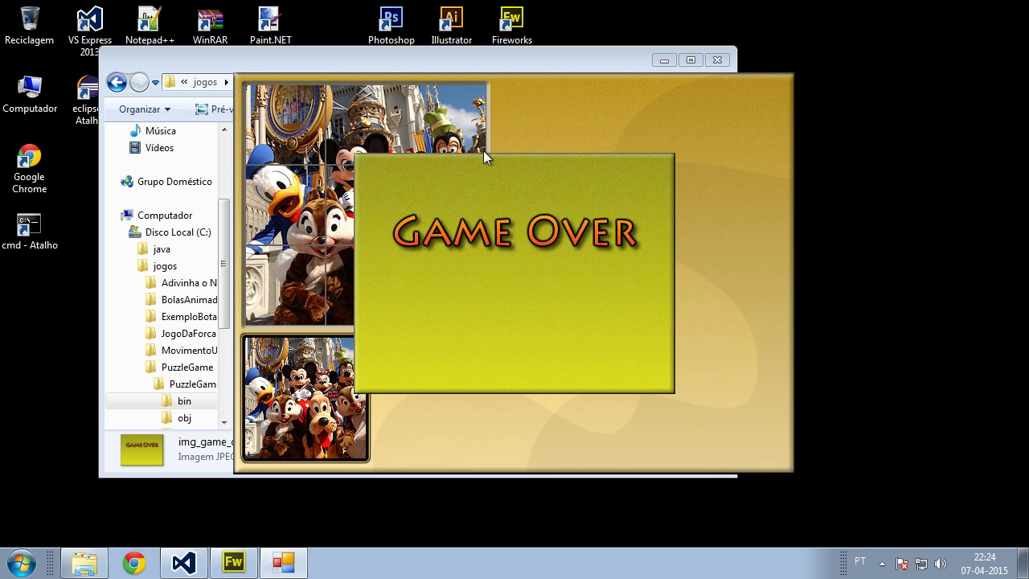
mouse_move(964, 568)
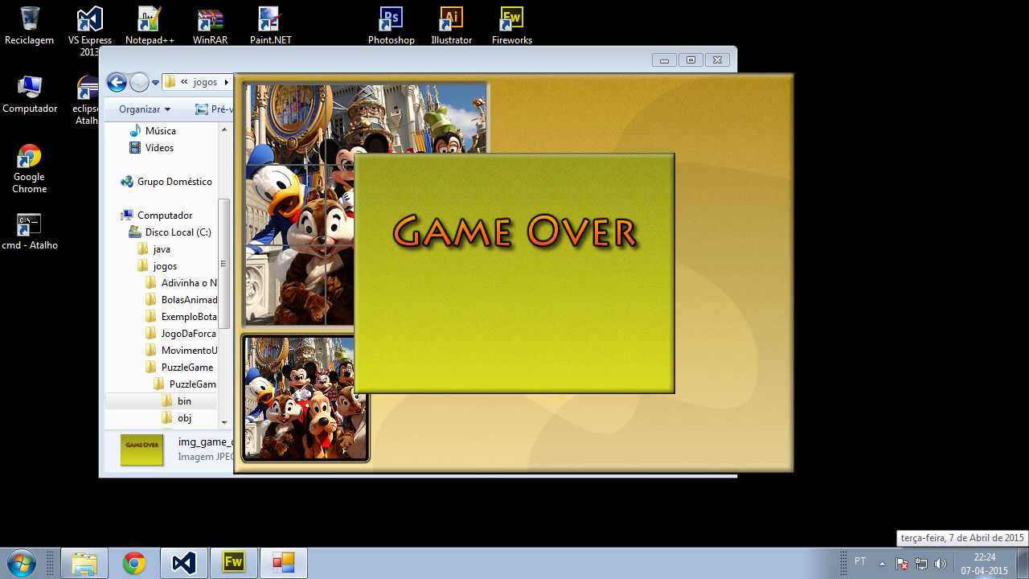